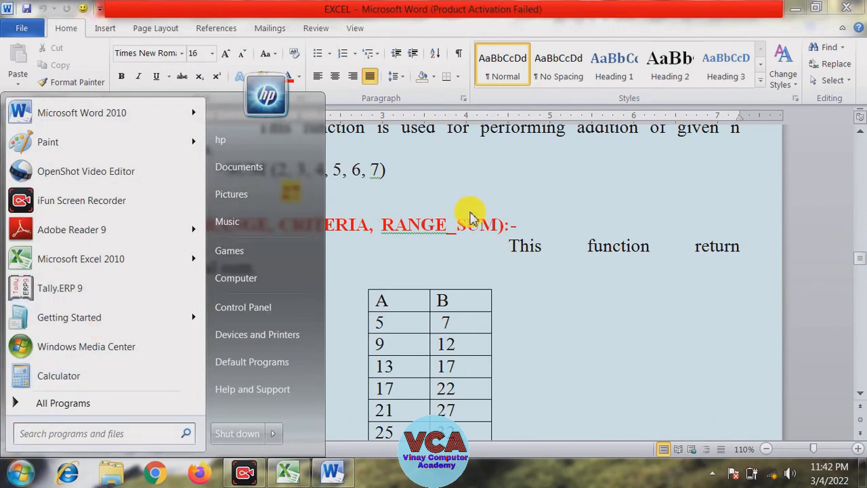
Switch to Excel and open the recent workbook EXCEL PART 3
left_click(465, 216)
left_click(290, 474)
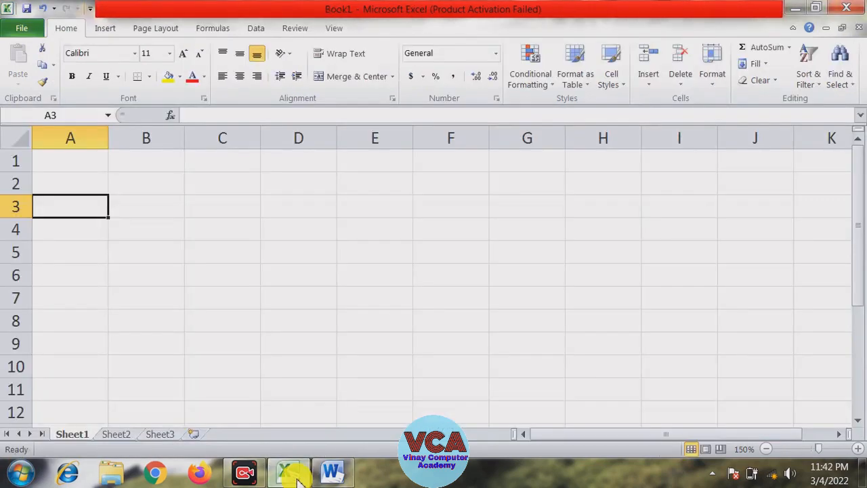
left_click(32, 30)
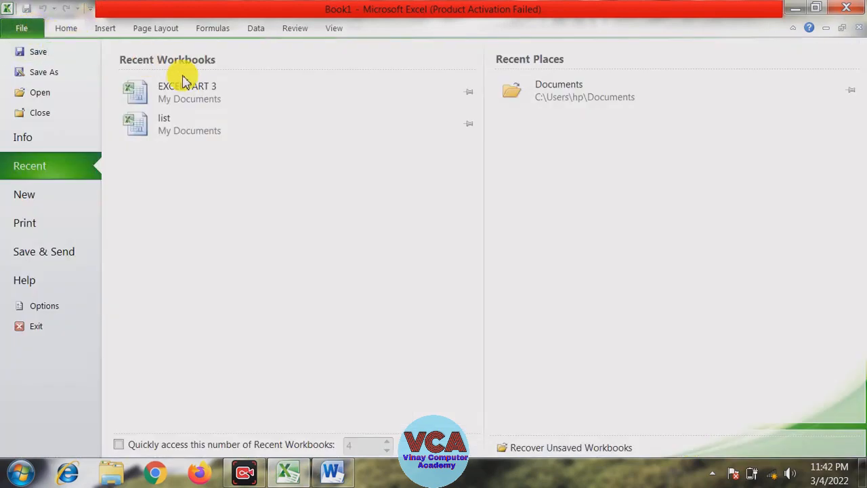
left_click(190, 101)
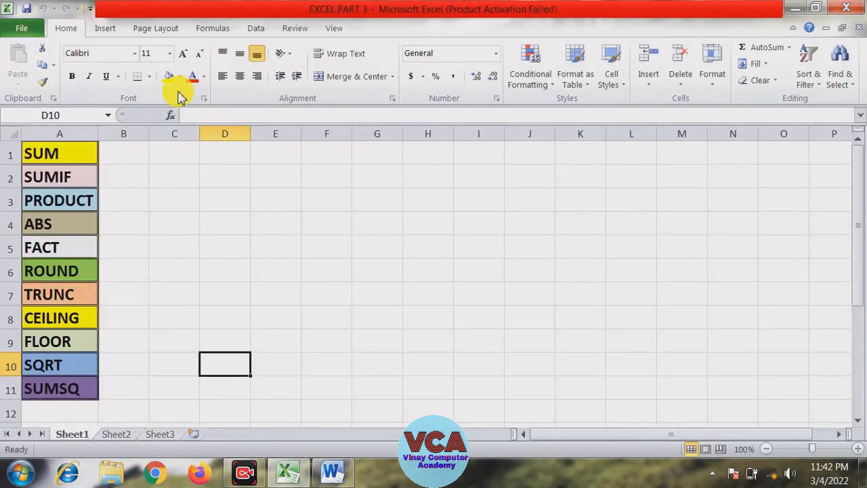
Review the function names listed in column A of Sheet1
left_click(148, 205)
left_click(62, 154)
left_click(61, 177)
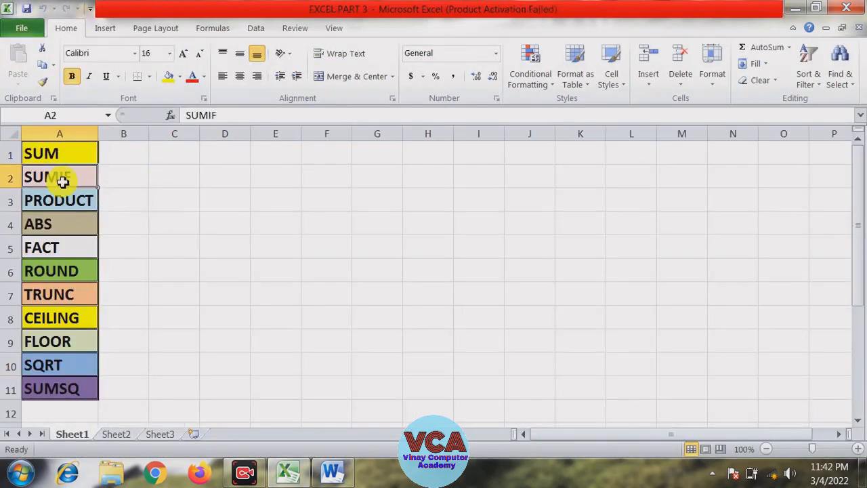
left_click(61, 203)
left_click(61, 226)
left_click(57, 247)
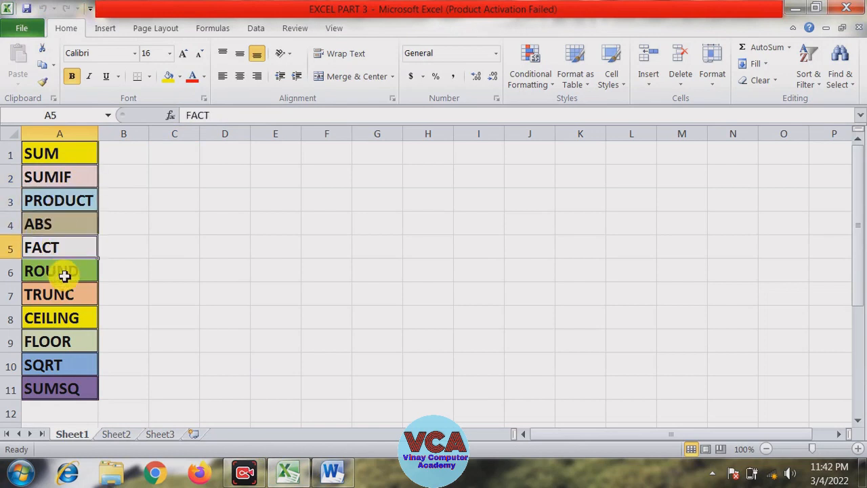
left_click(65, 272)
left_click(68, 297)
left_click(64, 318)
left_click(62, 339)
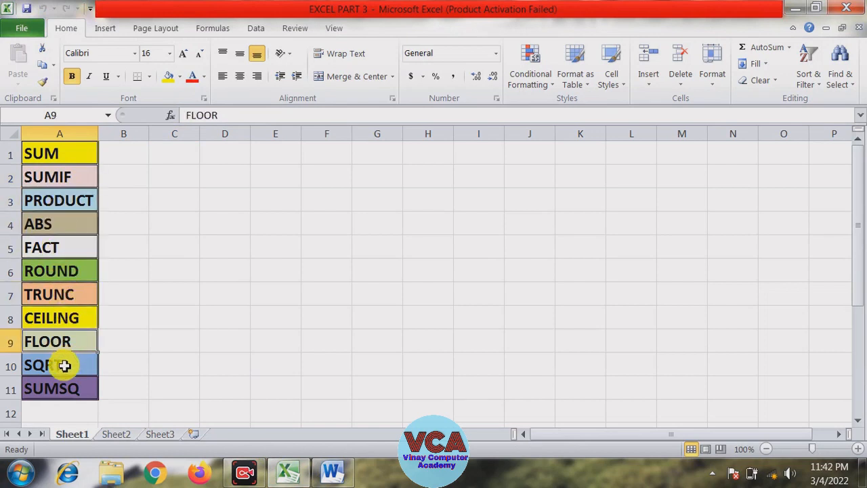
left_click(261, 341)
left_click(291, 200)
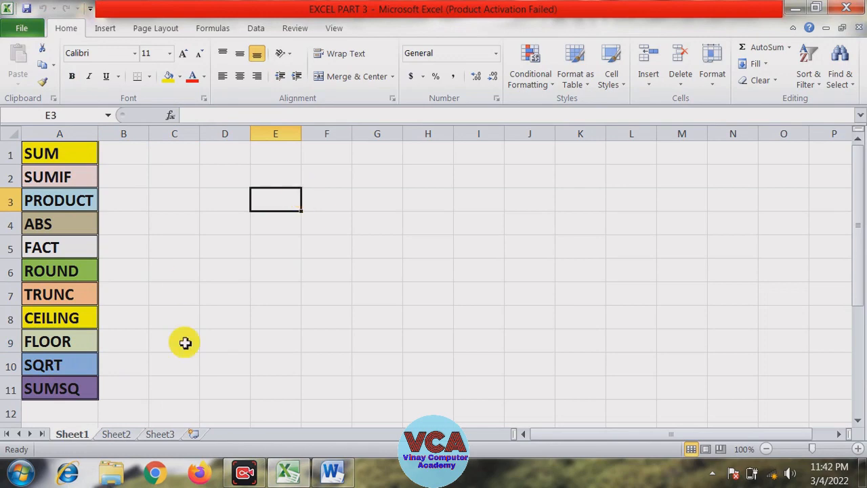
On Sheet2, enter 1 in cell A1 and 2 in cell A2
left_click(122, 435)
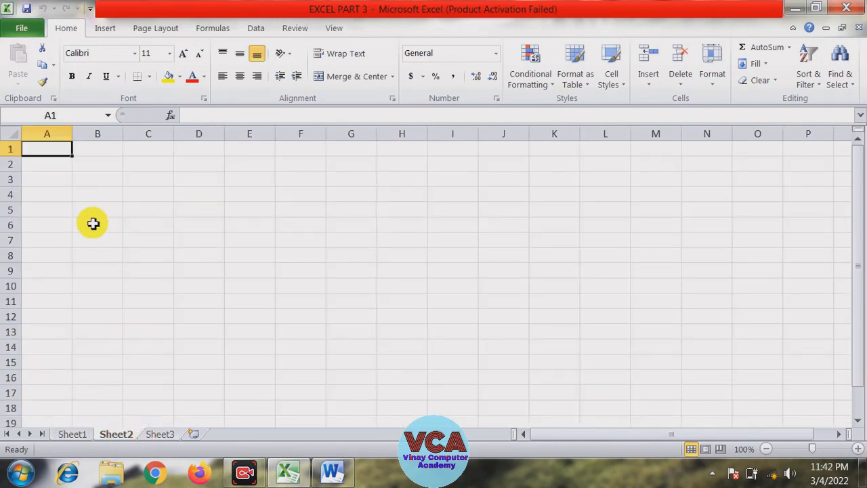
left_click(93, 224)
left_click(859, 448)
left_click(858, 448)
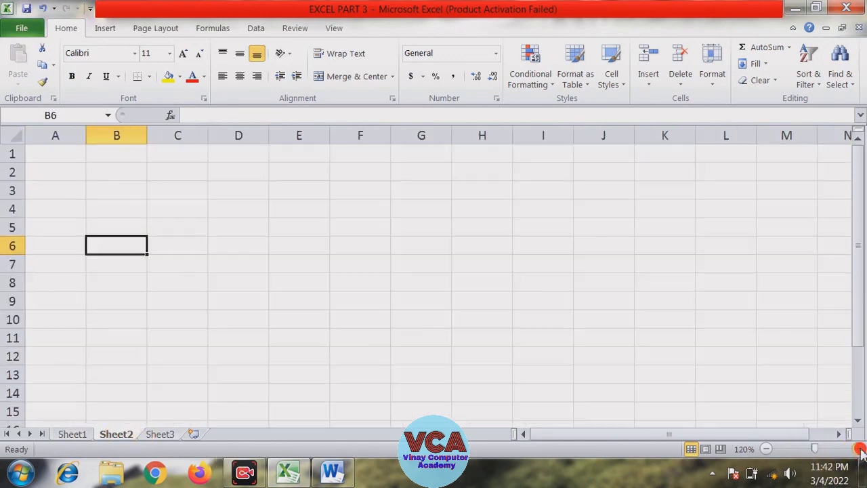
left_click(859, 448)
left_click(858, 449)
left_click(858, 449)
left_click(550, 343)
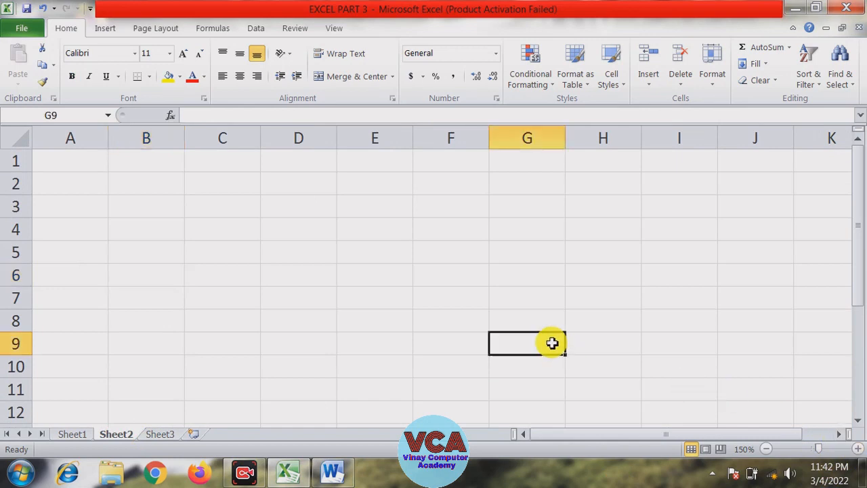
left_click(90, 166)
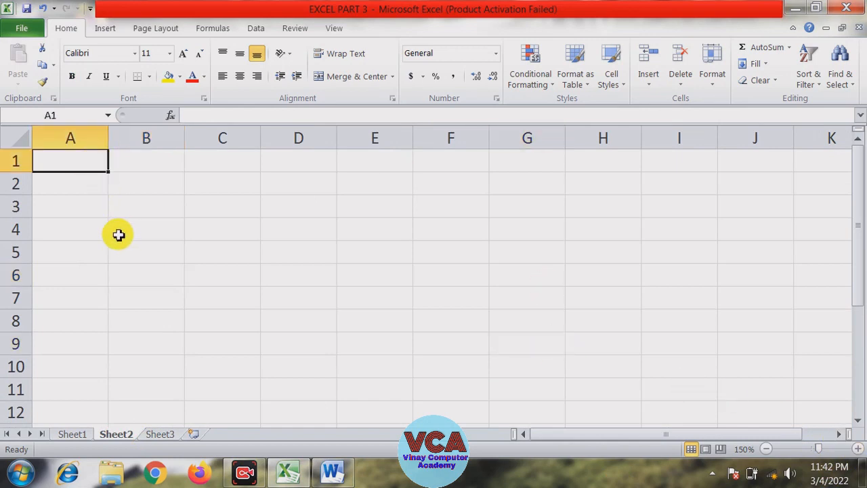
type("1")
key("Return")
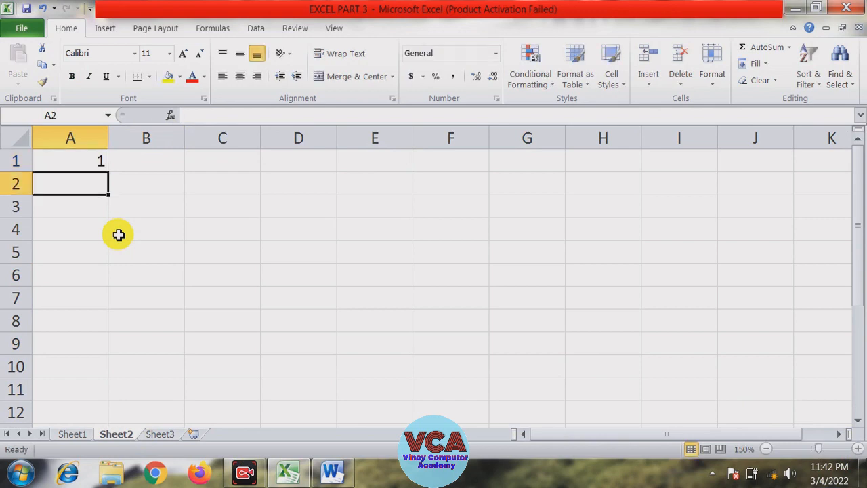
type("2")
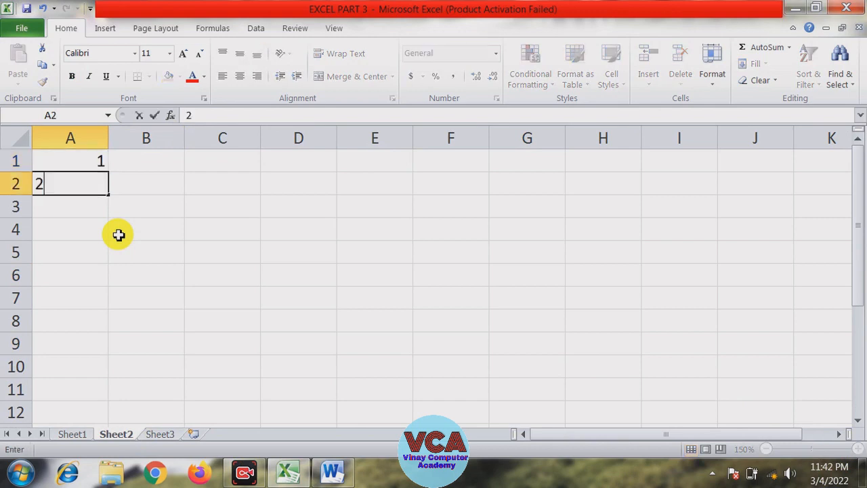
left_click(120, 237)
Enter 2 in cell B1 and 4 in cell B2
left_click(140, 161)
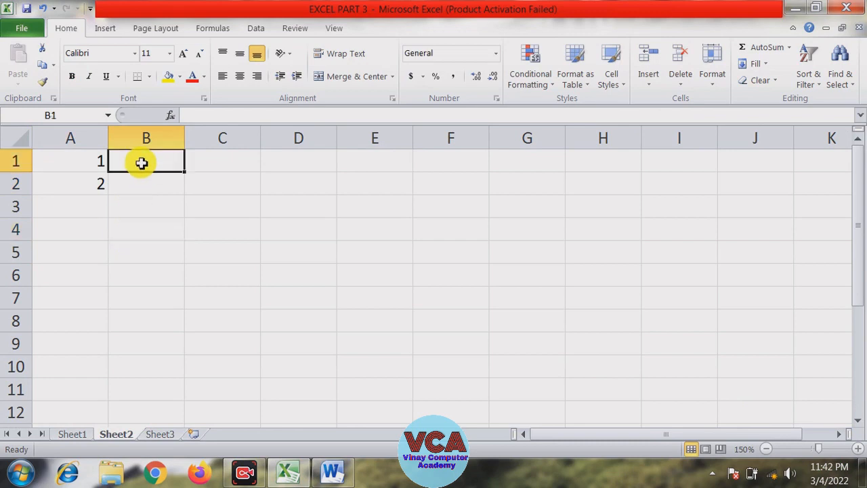
type("2")
key("Return")
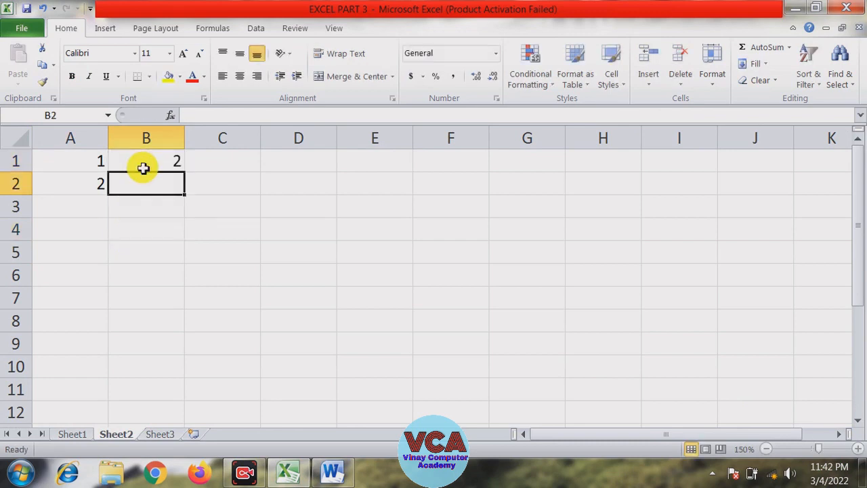
type("4")
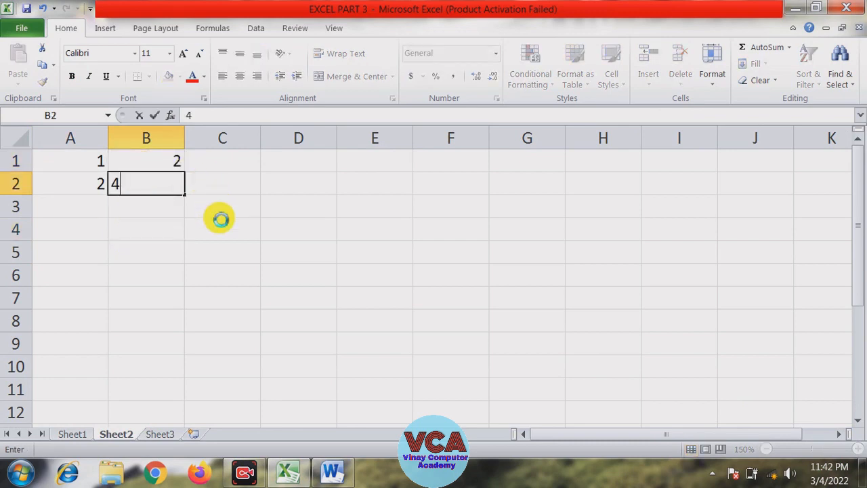
left_click_drag(219, 216, 222, 229)
Select A1:B2 and fill the series across and down to J10 to build a multiplication table
left_click_drag(162, 159, 144, 181)
left_click_drag(101, 163, 149, 182)
left_click(136, 236)
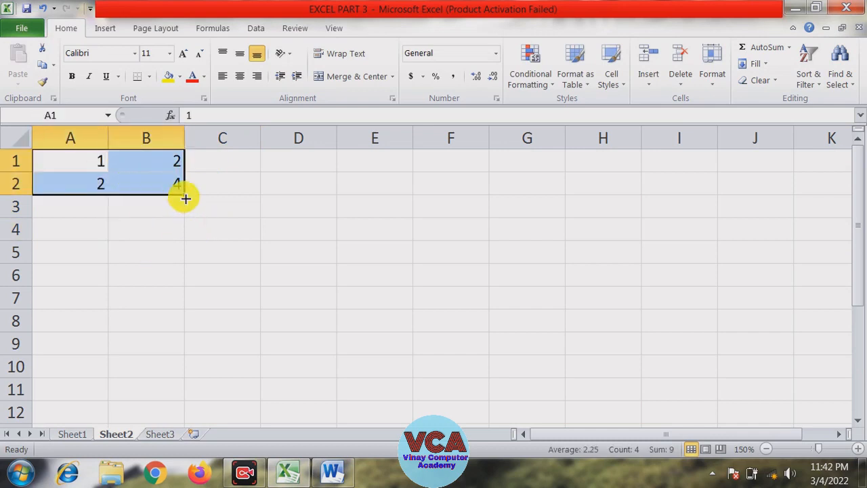
left_click_drag(185, 198, 676, 362)
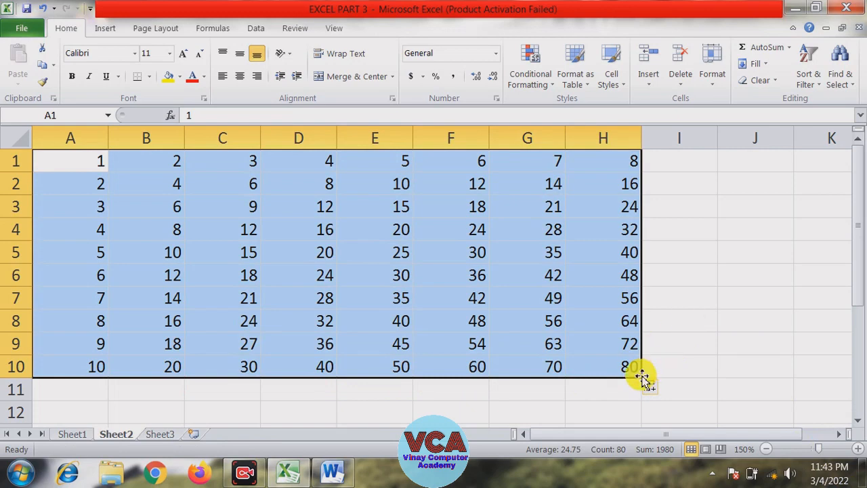
left_click_drag(644, 377, 735, 387)
left_click(734, 389)
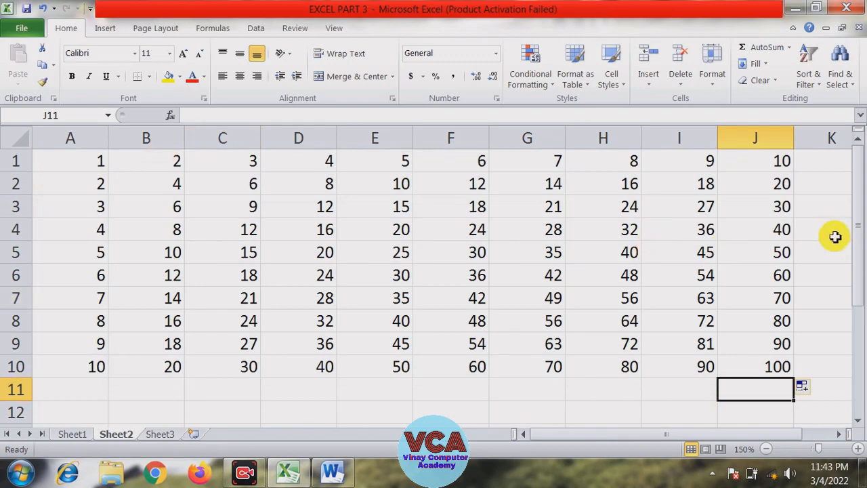
In cell D13, enter a formula adding A1, B1, C1 and D1
mouse_move(864, 232)
left_mouse_down()
mouse_move(864, 253)
mouse_move(864, 234)
left_mouse_up()
left_click(768, 449)
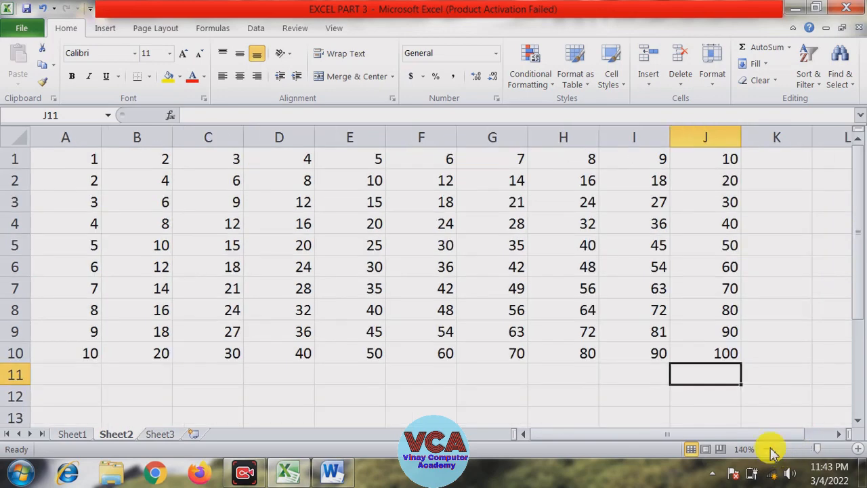
left_click(767, 448)
left_click(767, 449)
left_click(777, 238)
left_click(502, 369)
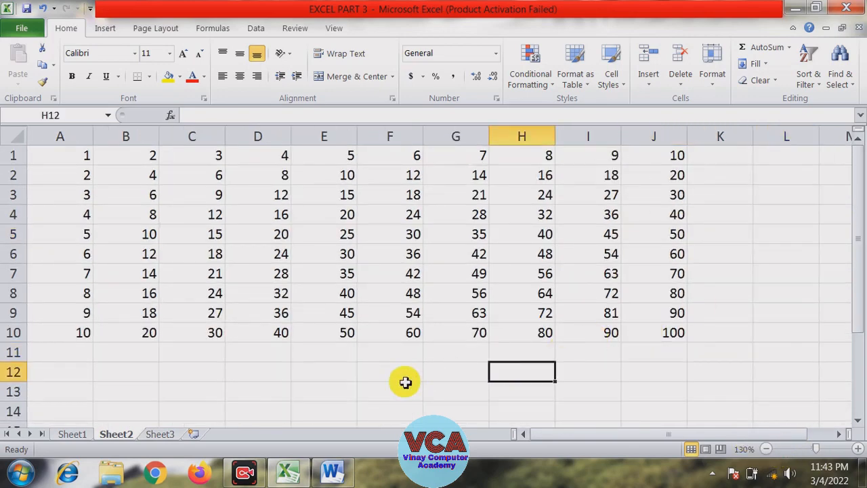
left_click(402, 381)
left_click(318, 388)
left_click(250, 389)
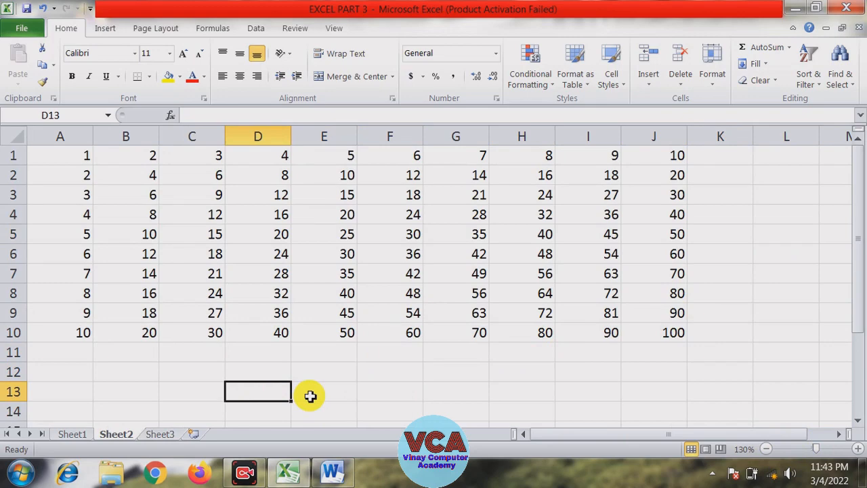
type("=")
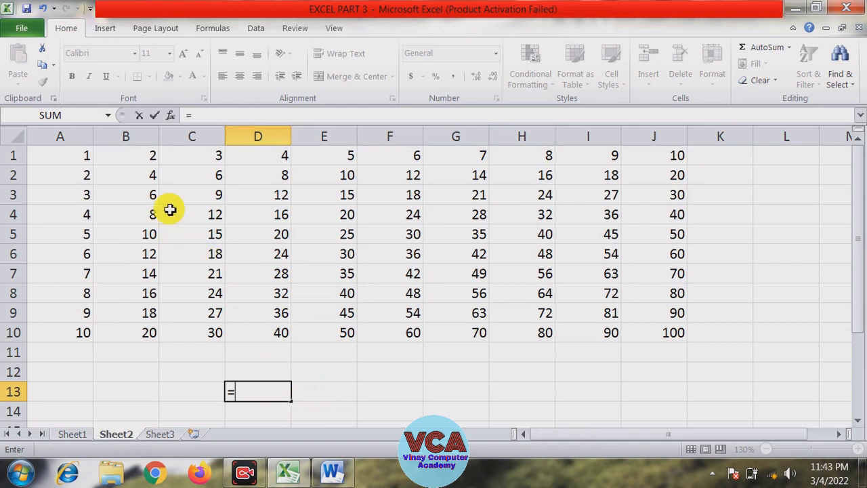
left_click(85, 154)
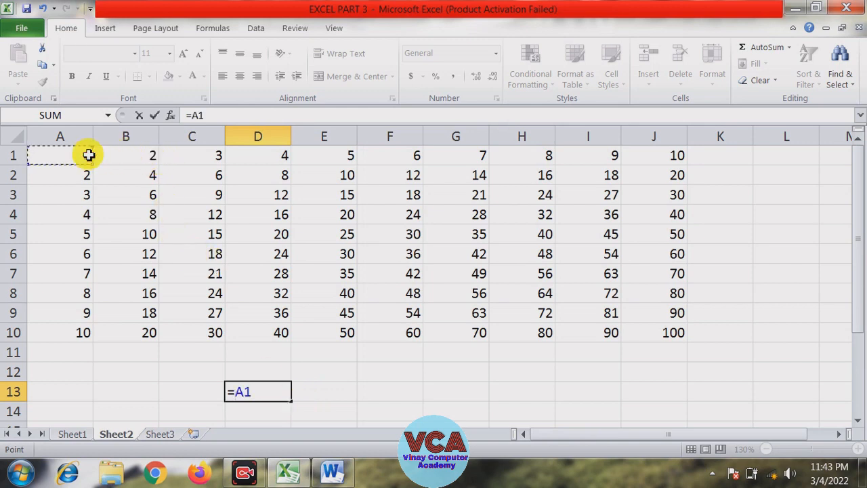
type("+")
left_click(120, 156)
type("+")
left_click(205, 159)
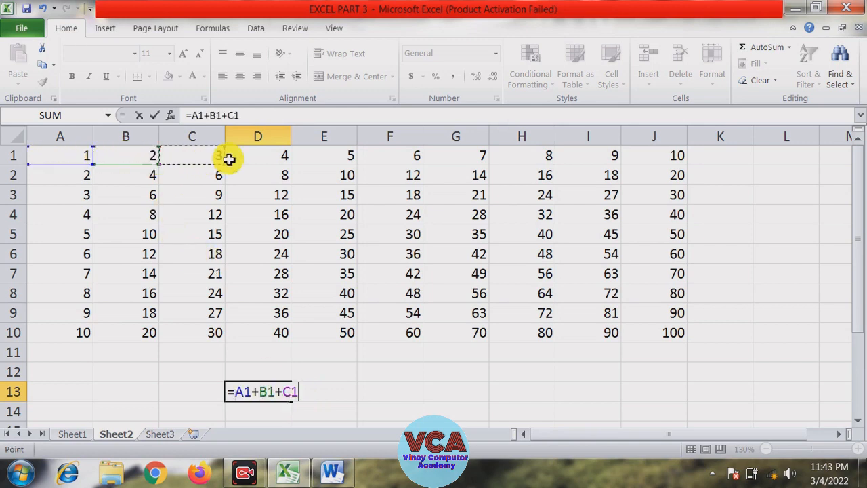
type("+")
left_click(258, 158)
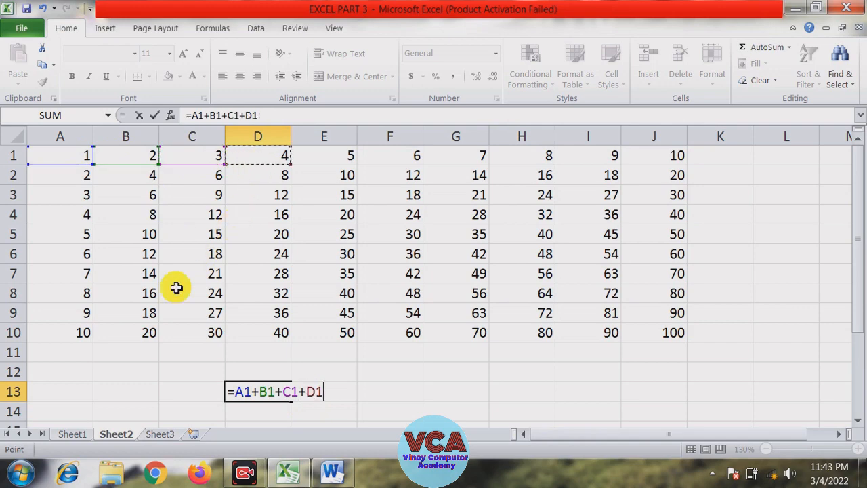
key("Return")
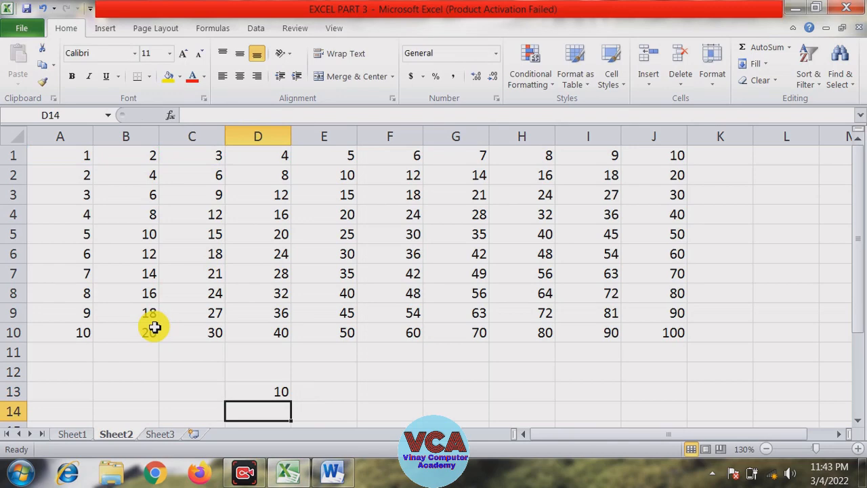
In cell D14, enter the formula =1+2+3+4
type("=1+2+3+4")
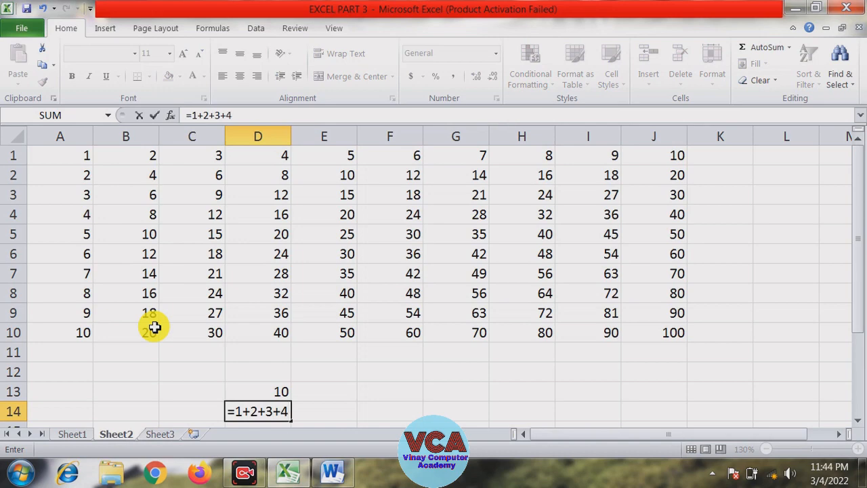
key("Return")
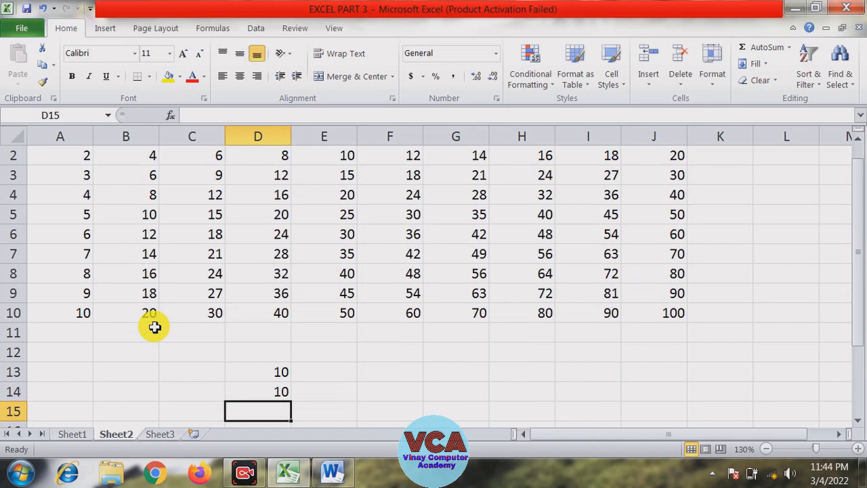
In cell C12, enter a SUM formula adding A1, B1, C1 and D1 as separate arguments
left_click_drag(860, 308, 862, 288)
left_click(284, 372)
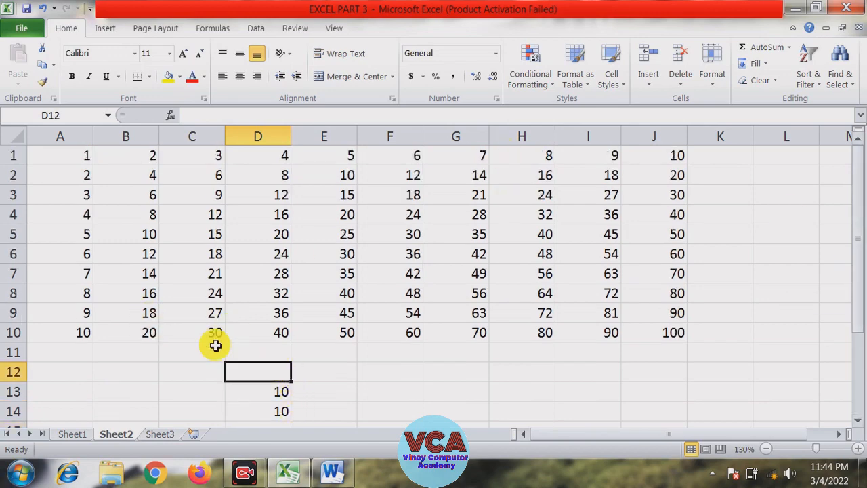
left_click(219, 384)
key("Up")
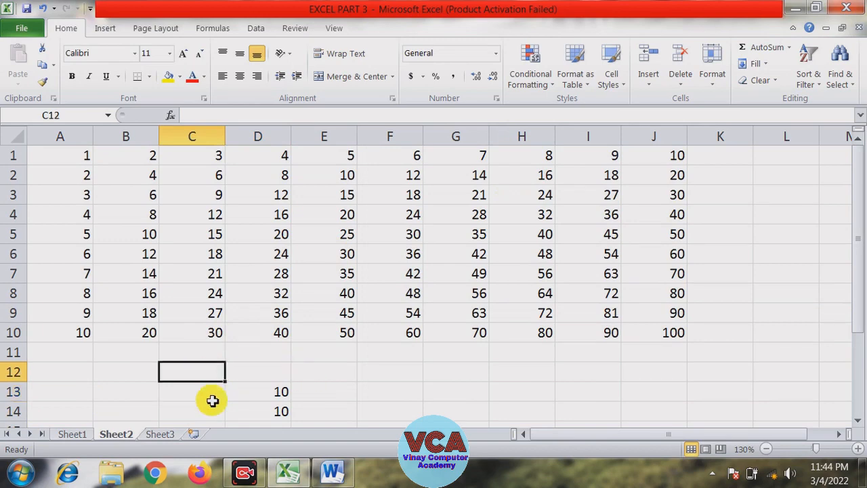
type("s")
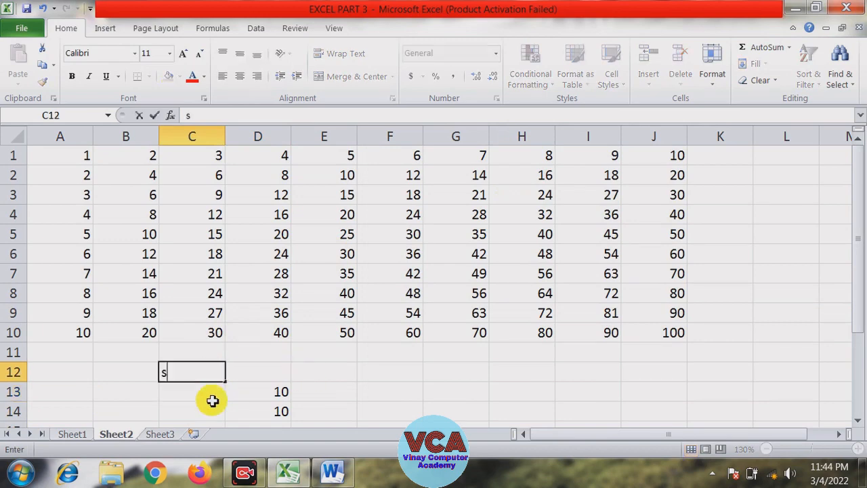
type("=")
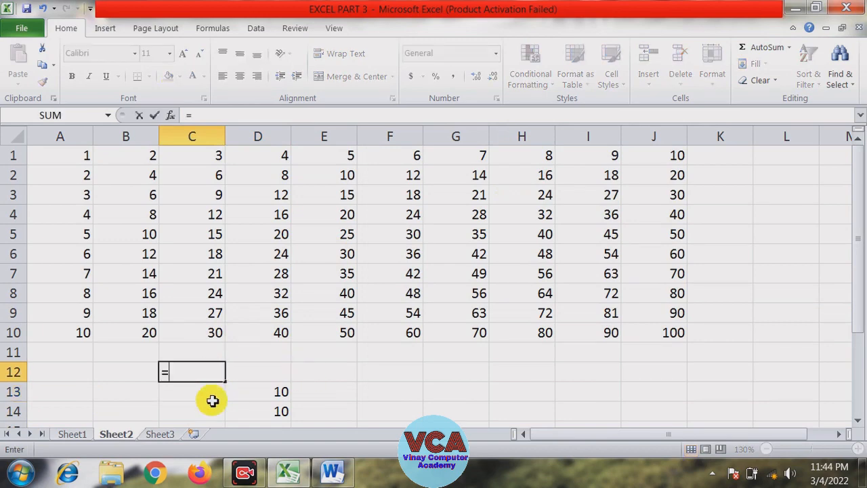
type("sum")
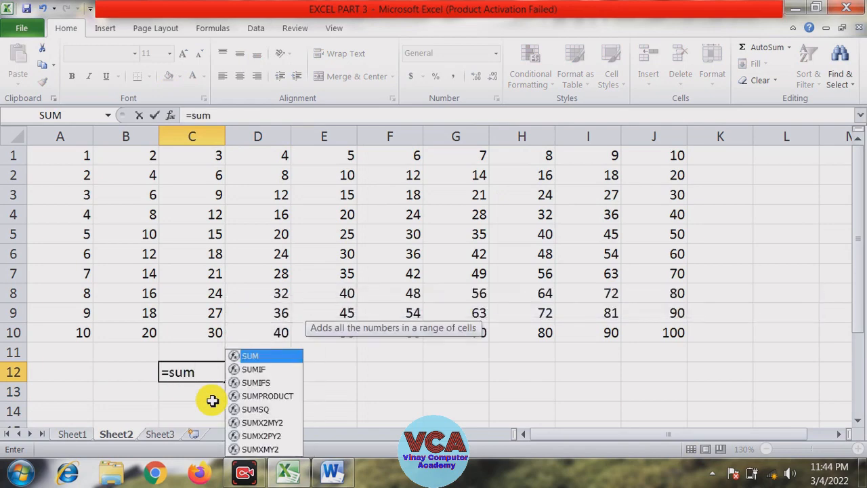
type("(")
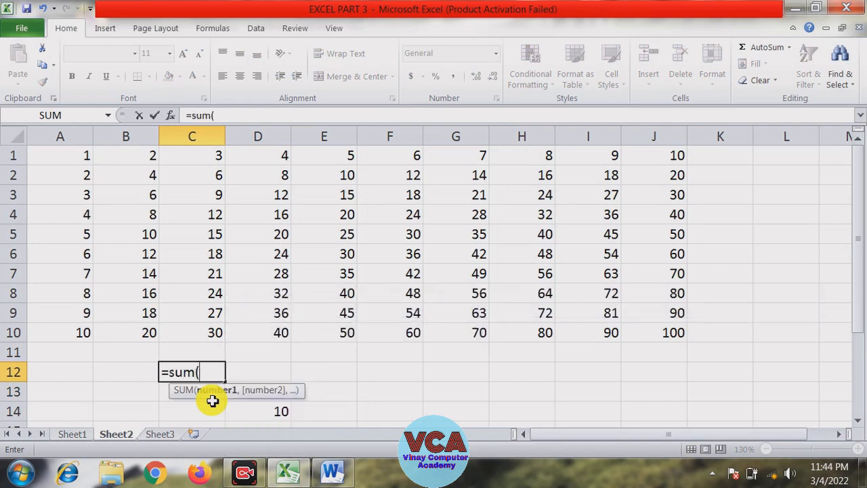
left_click(79, 156)
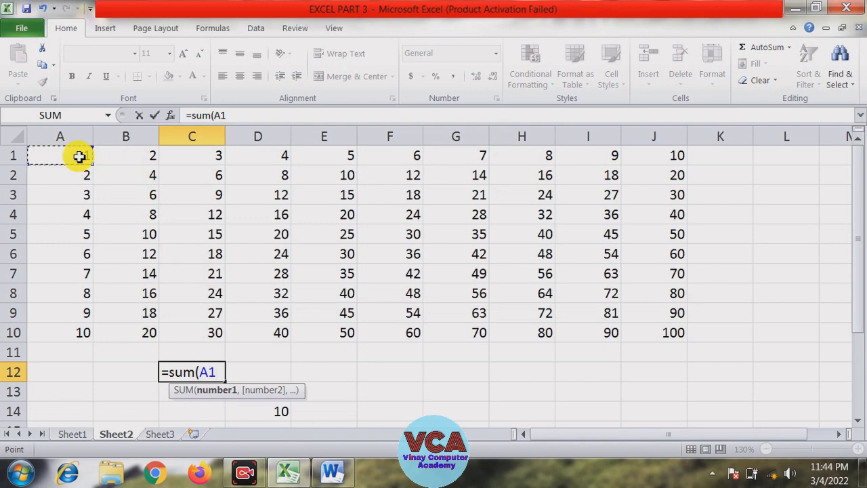
type(",")
left_click(126, 157)
type(",")
left_click(192, 157)
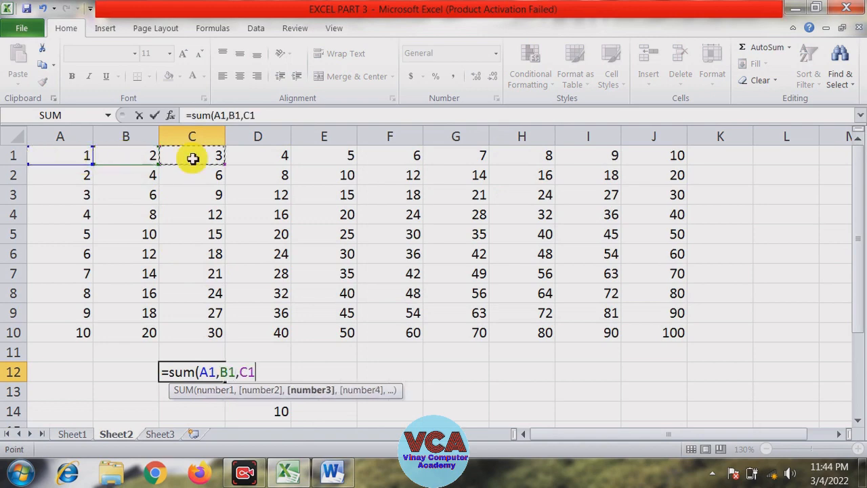
type(",")
left_click(254, 157)
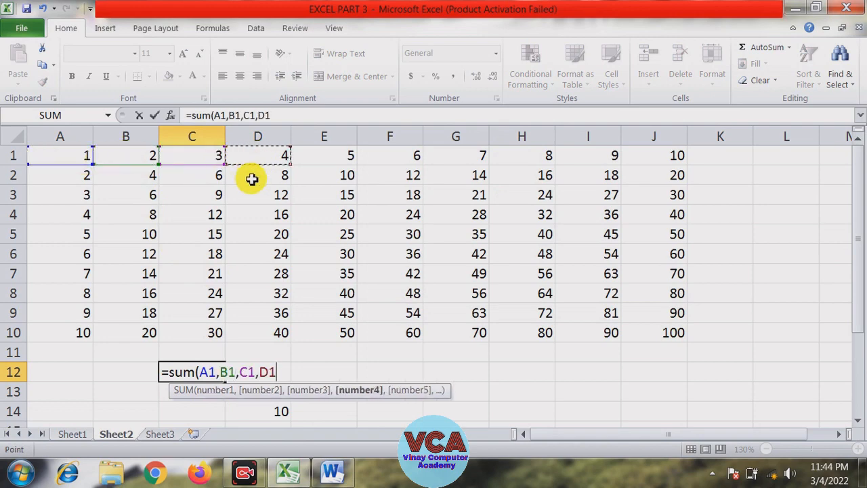
key("Return")
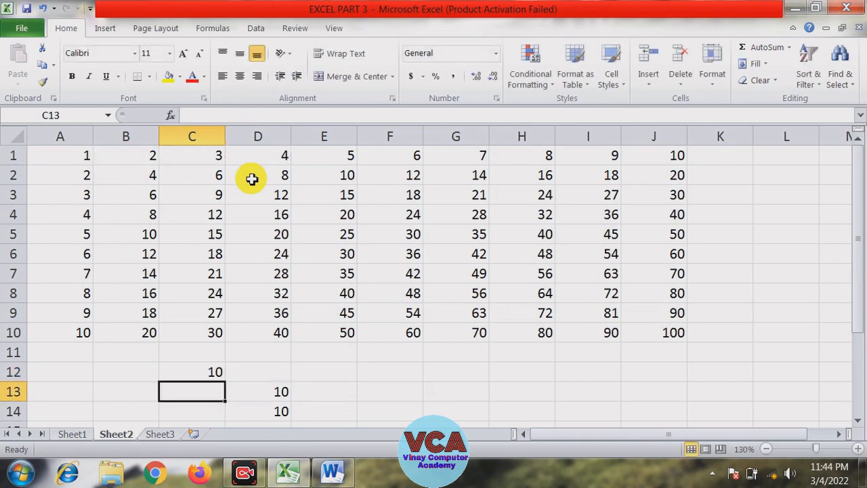
In cell C13, enter the formula =SUM(A1:D1) using the range A1 to D1
type("=sum")
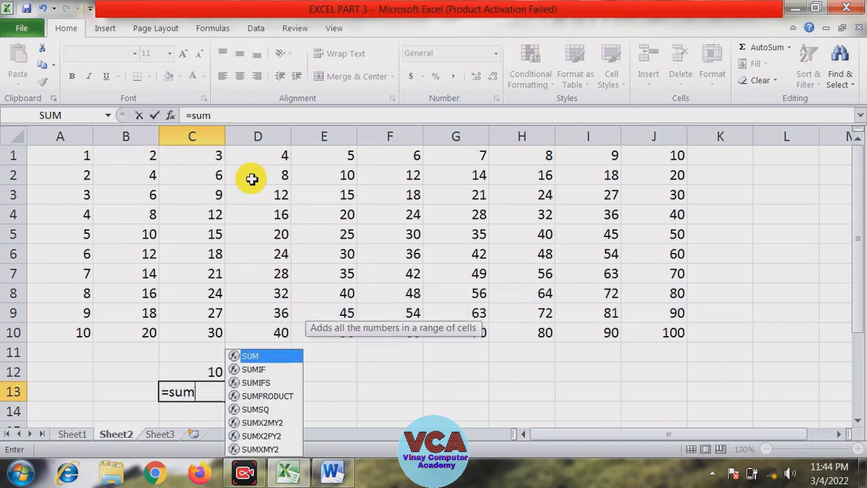
type("(")
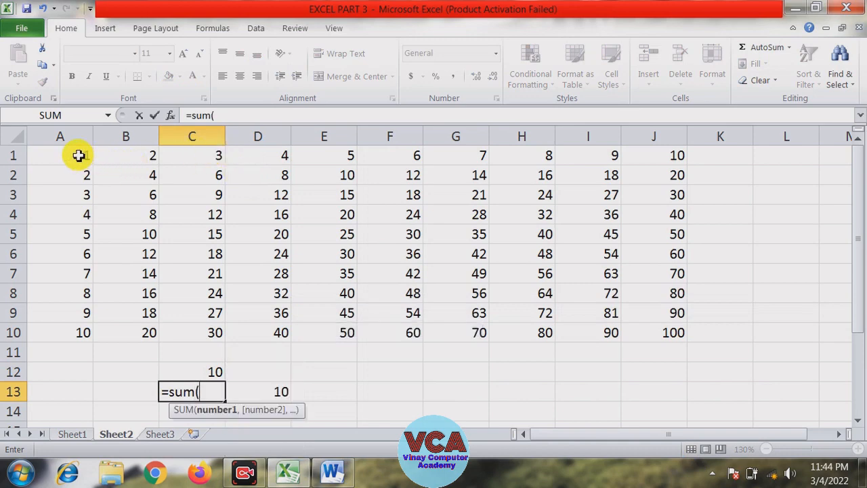
left_click_drag(78, 156, 253, 162)
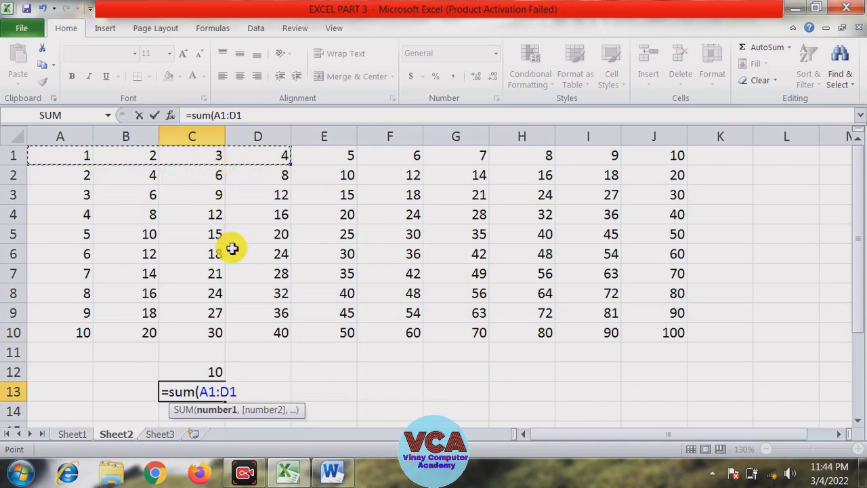
left_click(219, 391)
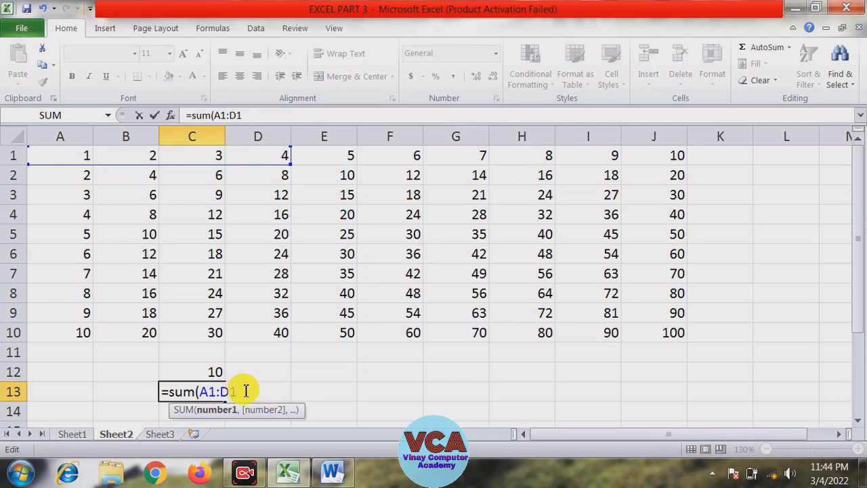
left_click_drag(245, 390, 198, 399)
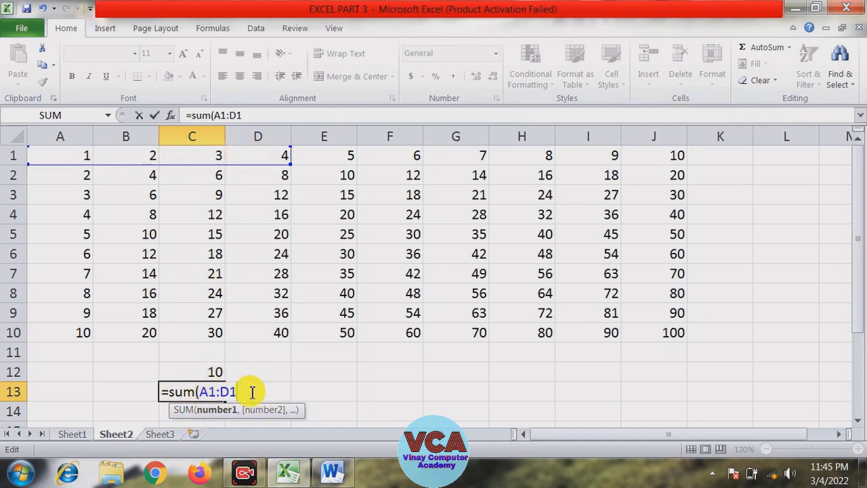
key("Return")
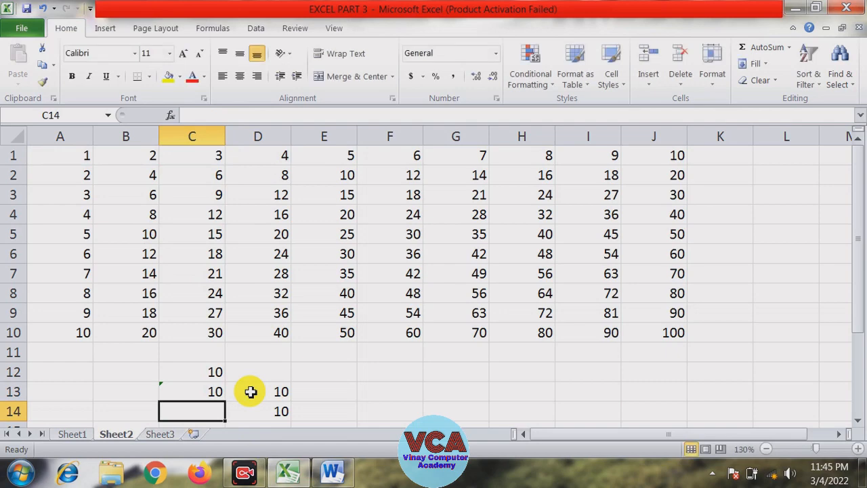
In cell F12, enter a formula adding cells B6, D6, E4 and F5
left_click(221, 391)
left_click(319, 380)
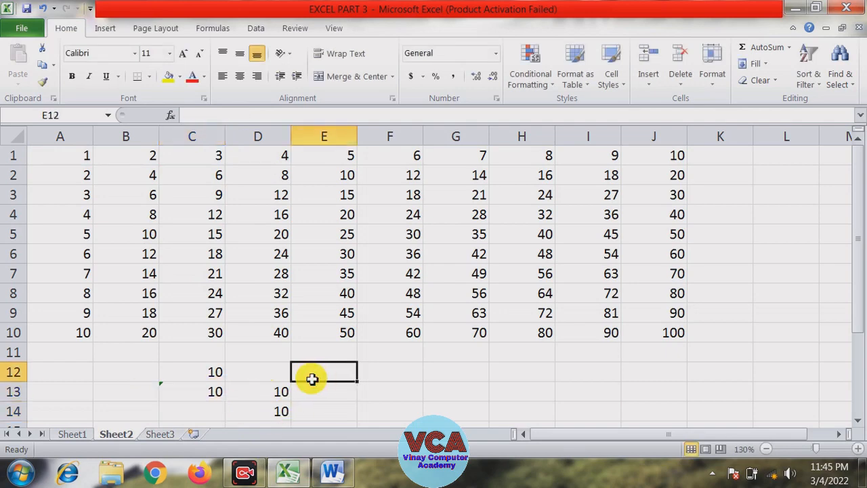
left_click(388, 380)
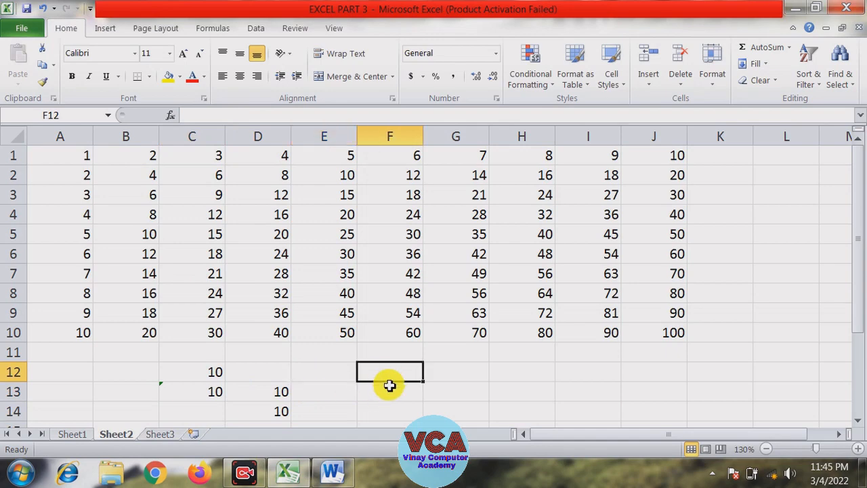
type("=")
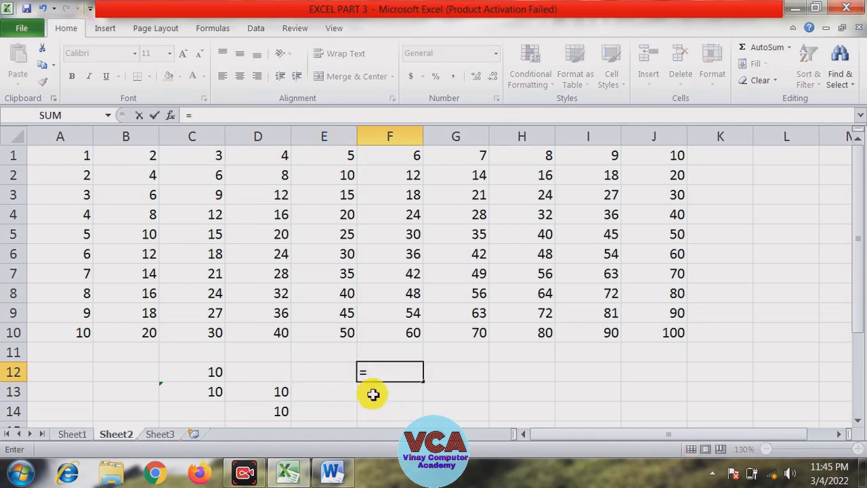
left_click(151, 255)
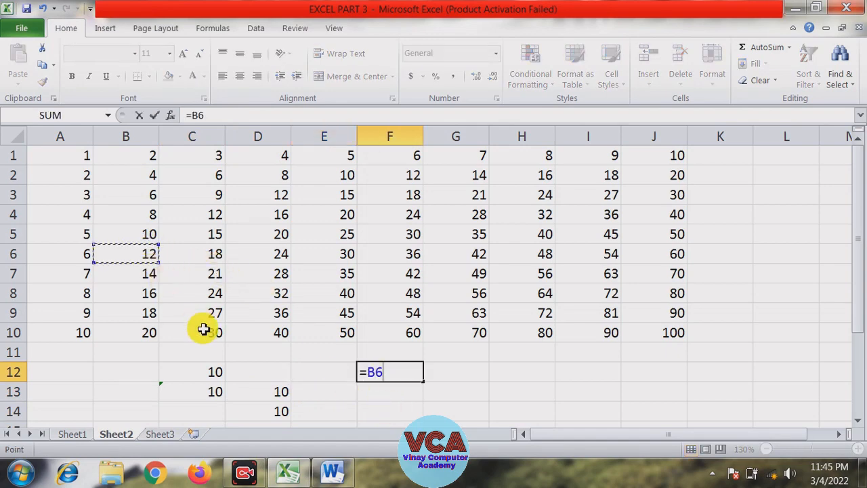
type("+")
left_click(288, 254)
type("+")
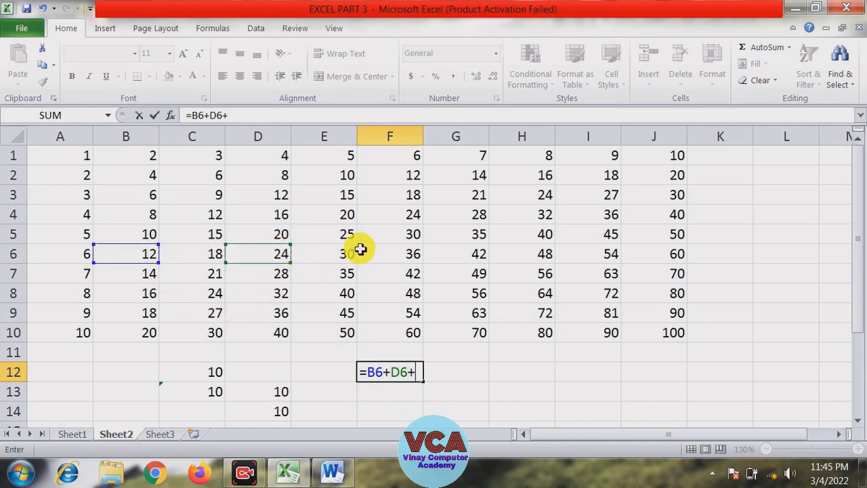
left_click(341, 215)
type("+")
left_click(404, 237)
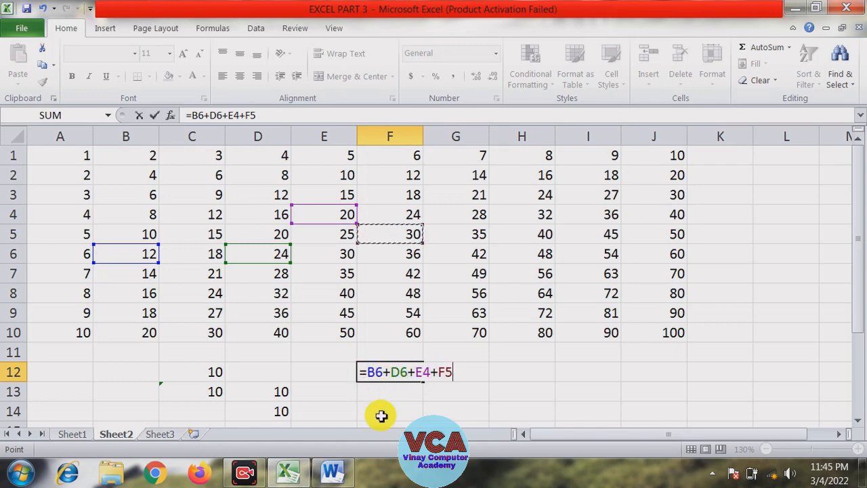
key("Return")
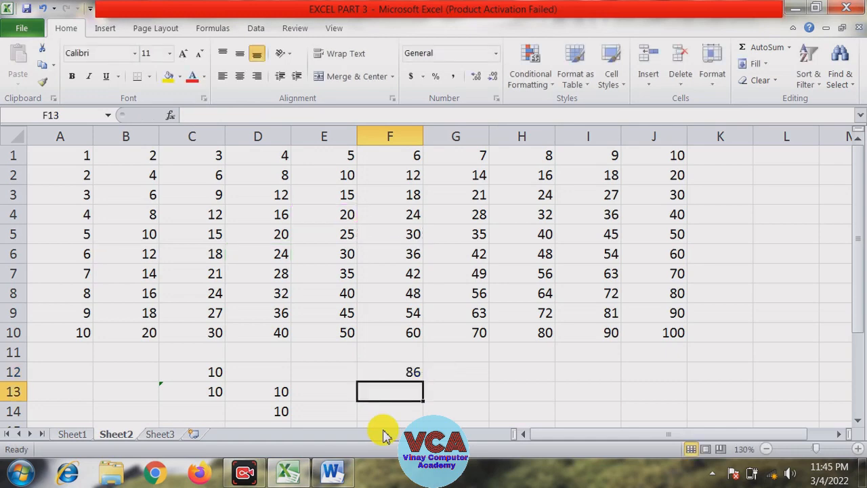
Select A1:A10 to examine its sum in the status bar
left_click(327, 389)
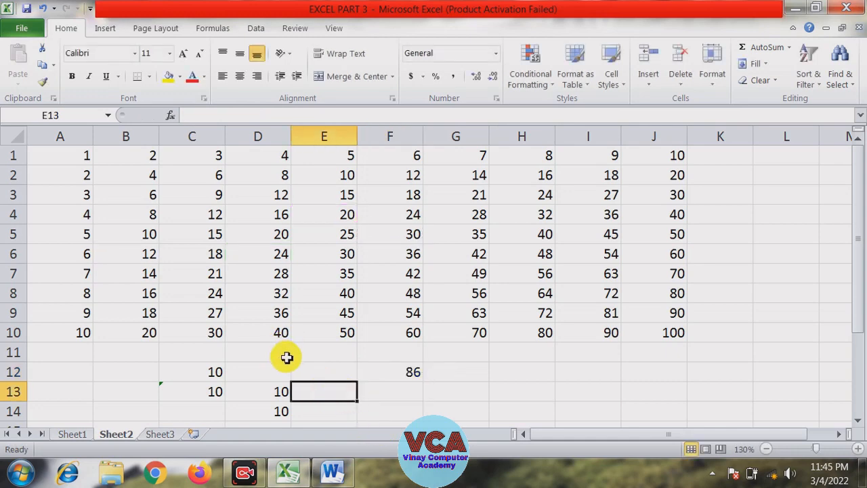
left_click(78, 352)
left_click_drag(68, 161, 61, 334)
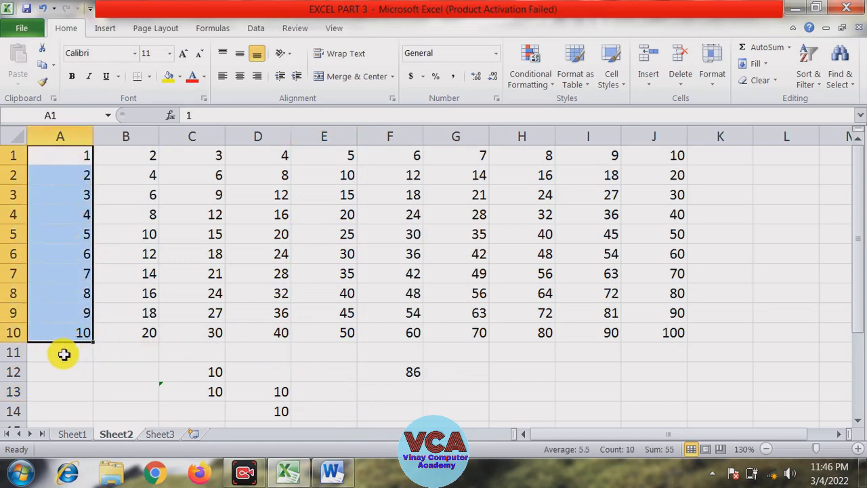
left_click(73, 353)
left_click_drag(64, 150, 64, 332)
In cell A11, enter the formula =SUM(A1:A10)
left_click(68, 351)
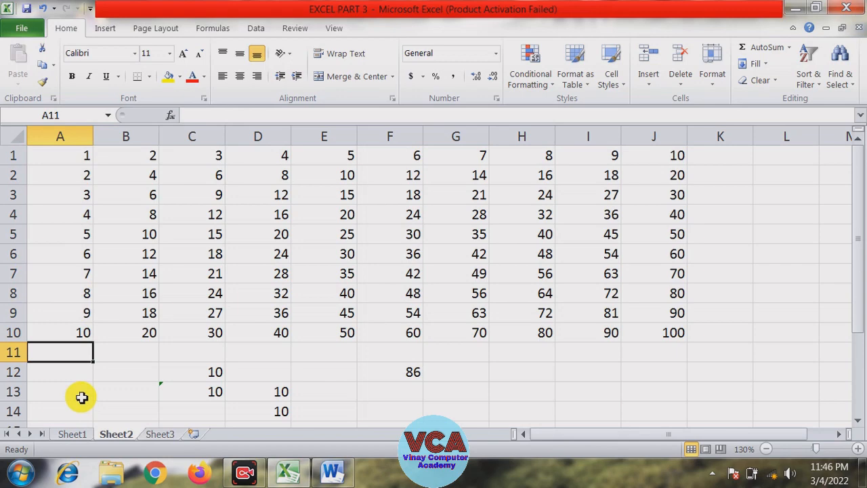
type("s")
type("=")
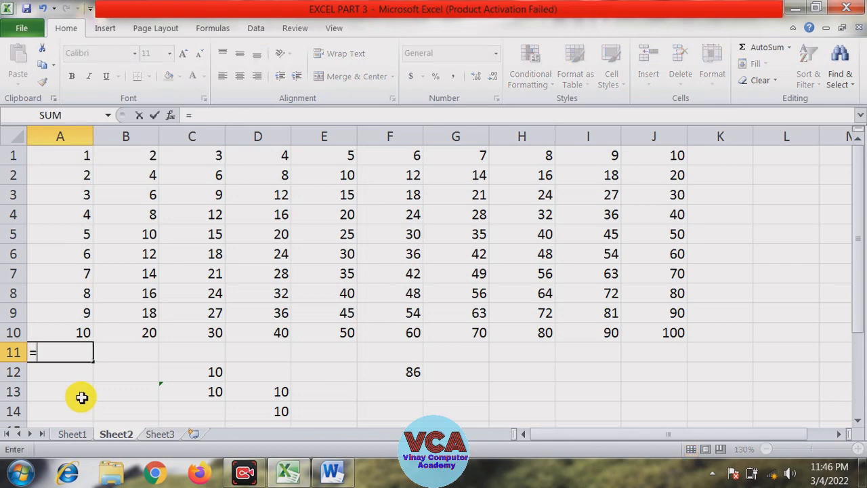
type("sum")
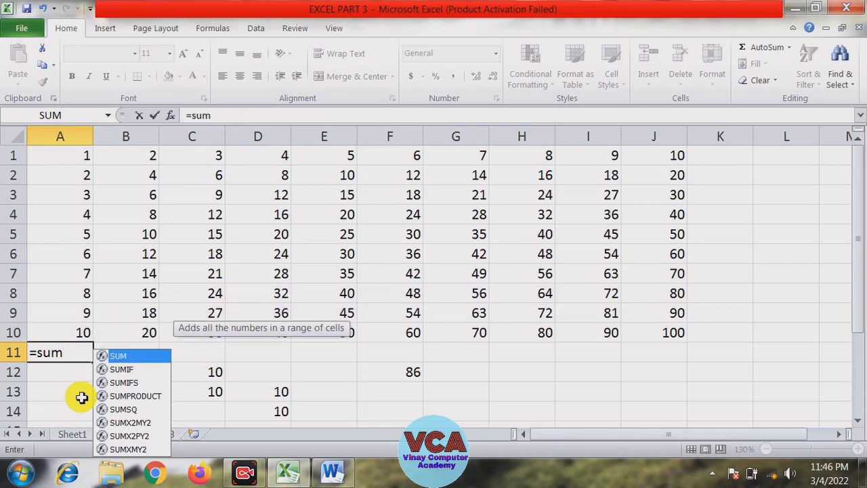
type("(")
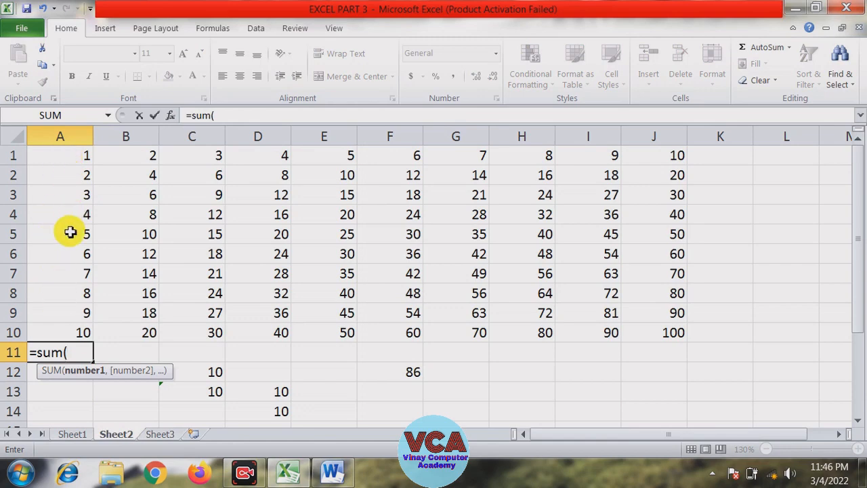
left_click_drag(68, 155, 64, 328)
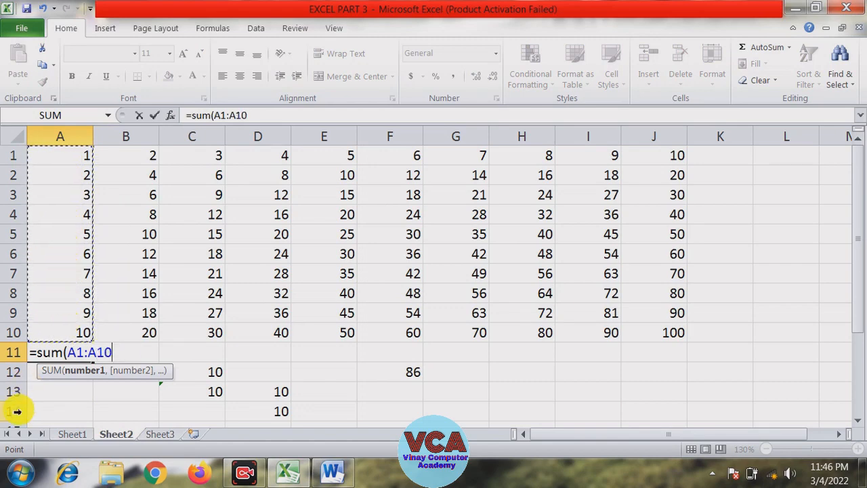
type(")")
key("Return")
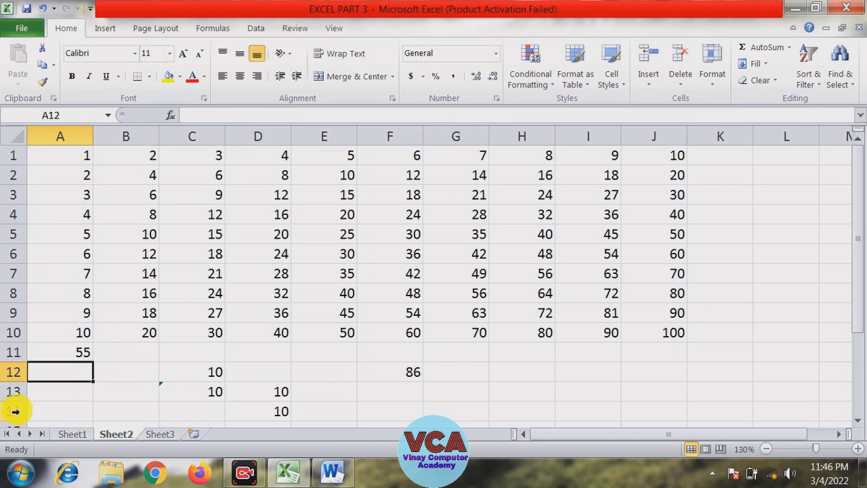
Compare the status-bar sum of A1:A10 with the formula in A11
left_click_drag(62, 156, 61, 330)
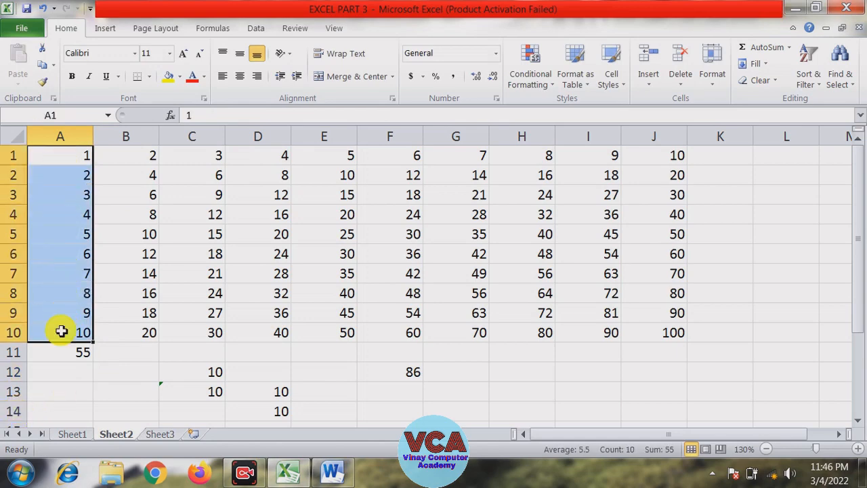
left_click(74, 359)
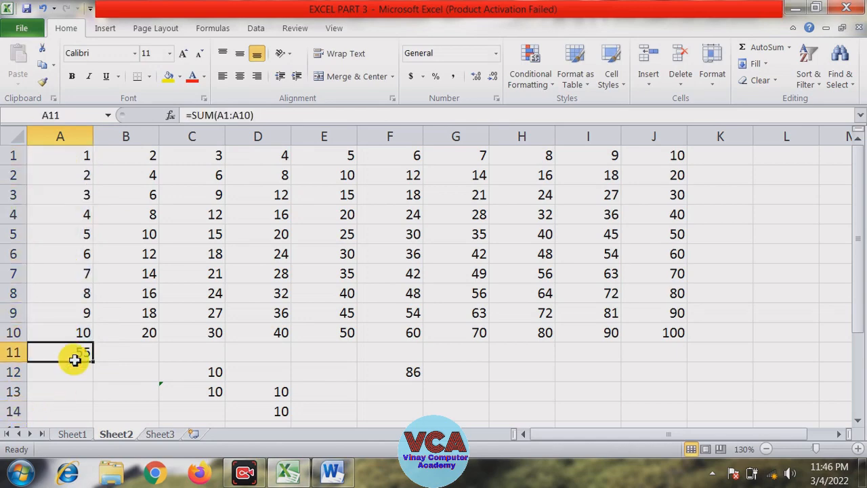
Select B1:B11 and use AutoSum to total column B in cell B11
left_click(132, 352)
left_click(131, 163)
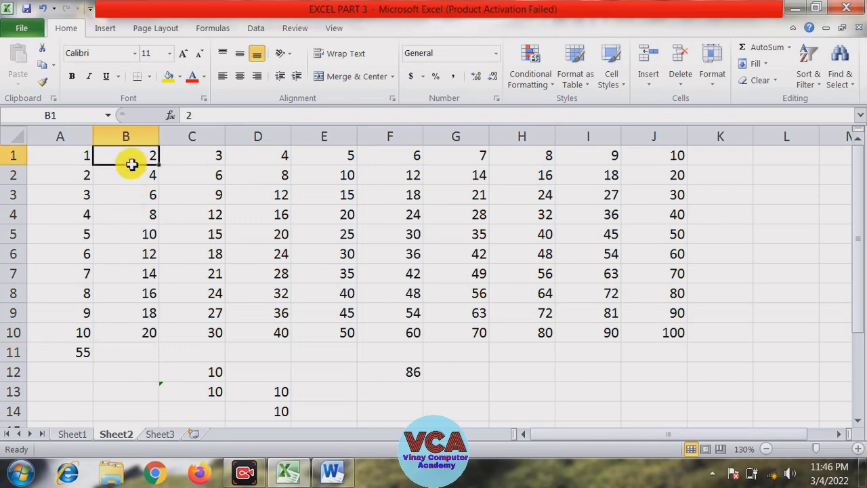
left_click_drag(131, 164, 132, 348)
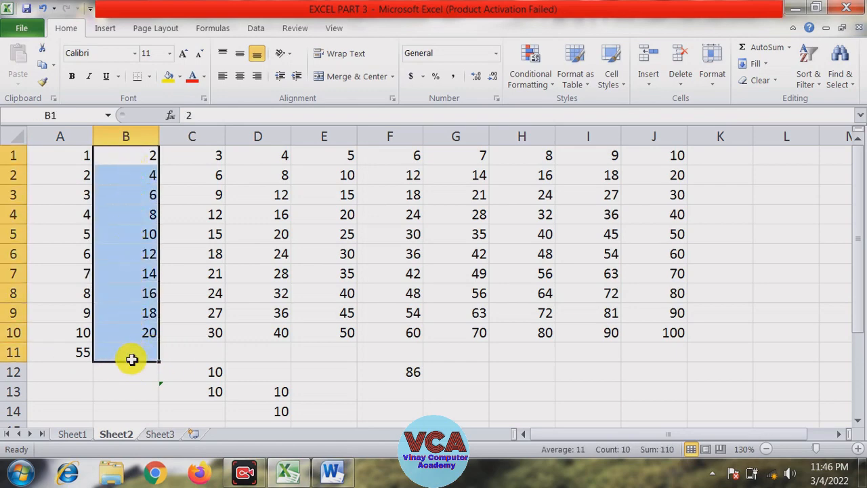
left_click(138, 372)
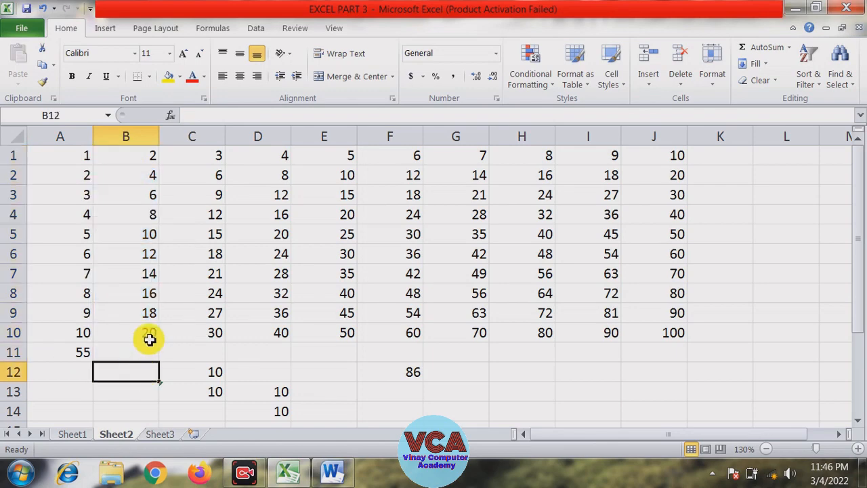
left_click(148, 332)
left_click(148, 349)
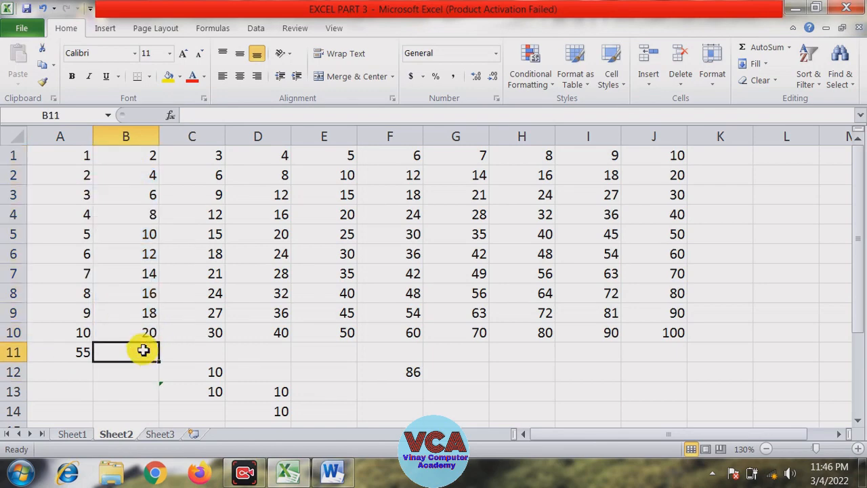
left_click_drag(139, 158, 139, 347)
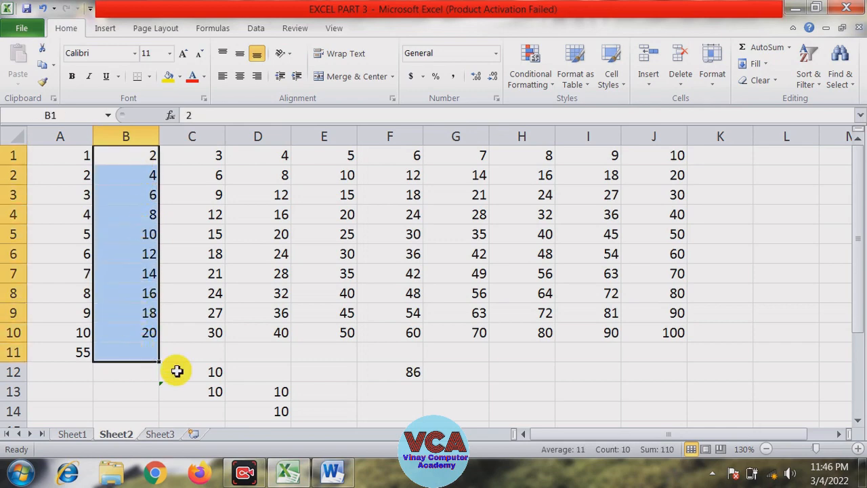
left_click(751, 48)
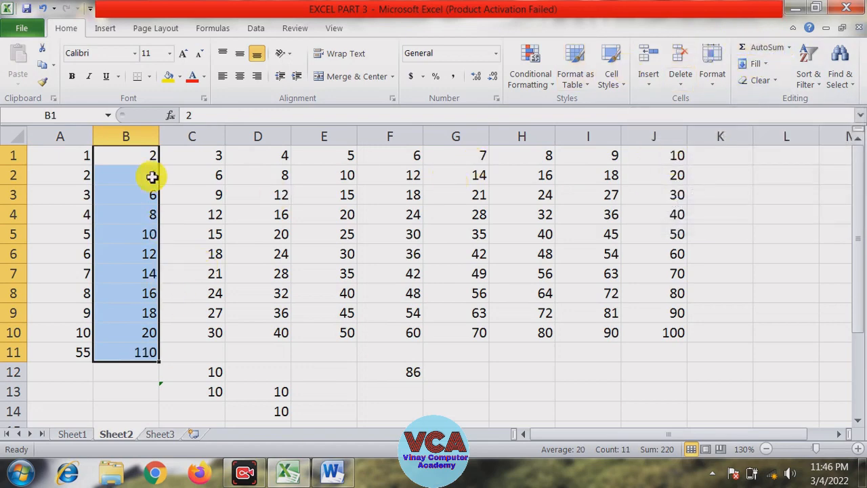
Compare the status-bar sum of B1:B10 with the formula in B11
left_click(126, 386)
left_click(132, 354)
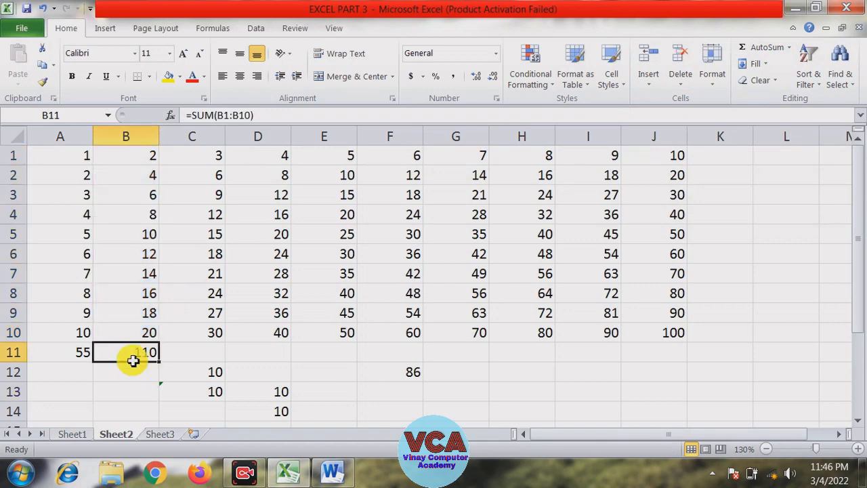
left_click(138, 391)
left_click_drag(144, 155, 143, 330)
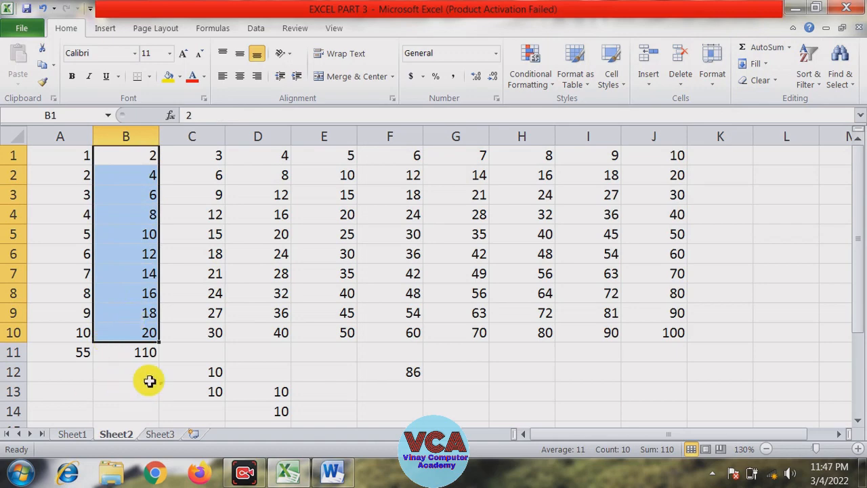
left_click(141, 353)
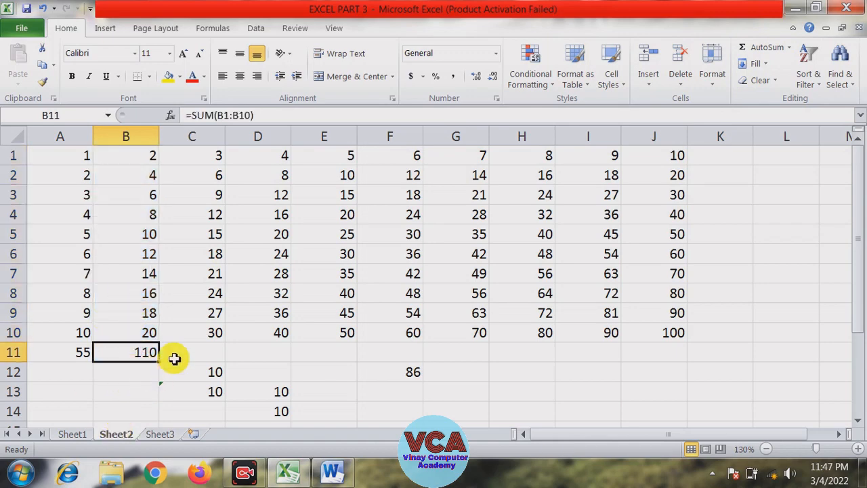
left_click(134, 383)
left_click(144, 355)
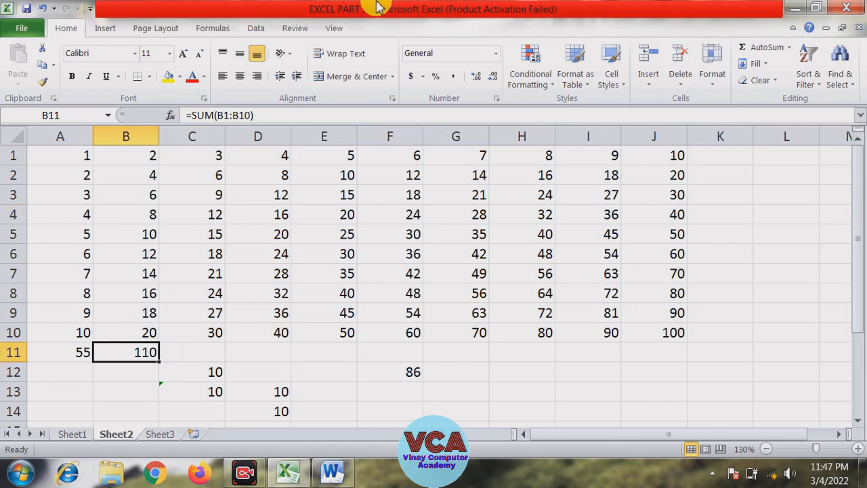
In cell H12, enter the formula =SUM(B1:B6,D1:D5,F1:F5) by selecting the three ranges
left_click(492, 366)
left_click(576, 366)
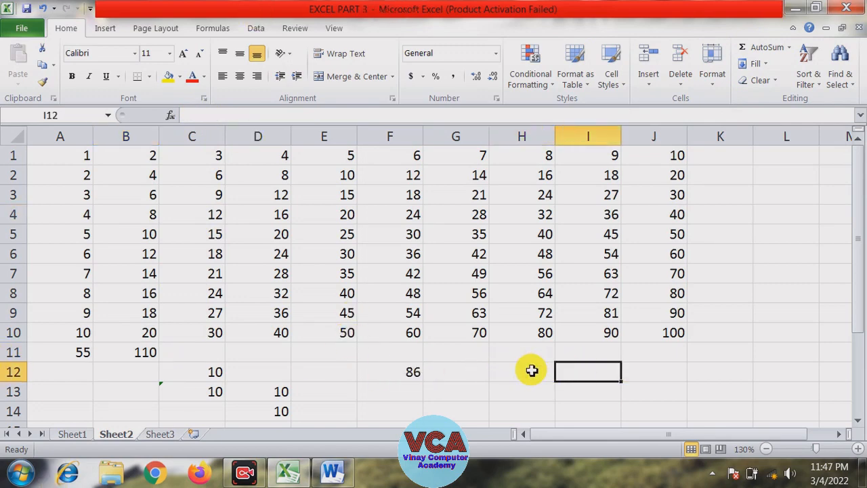
left_click(528, 370)
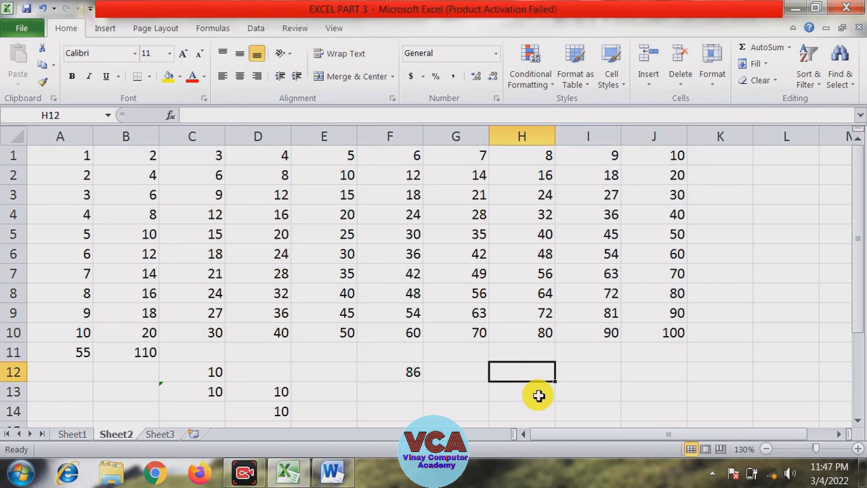
type("=sum")
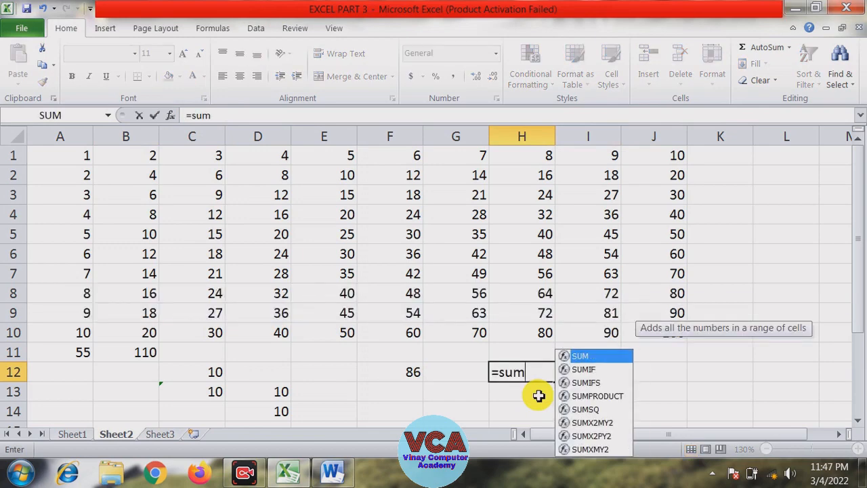
type("(")
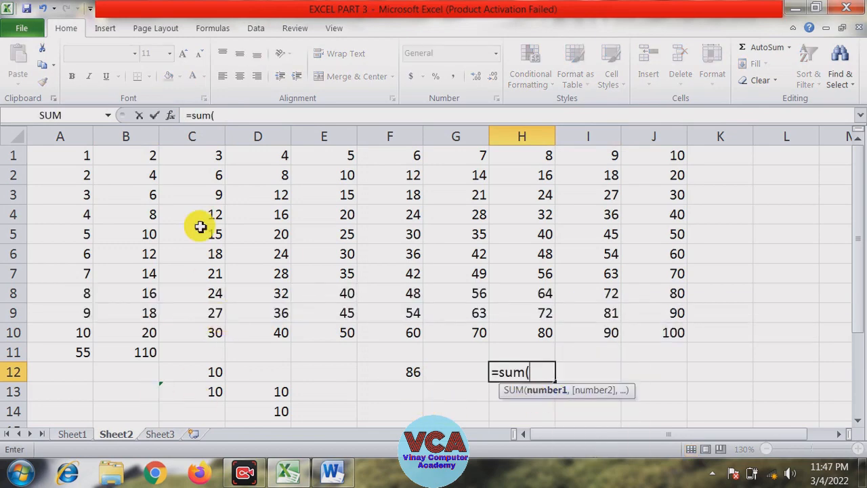
left_click_drag(126, 155, 131, 247)
type(",")
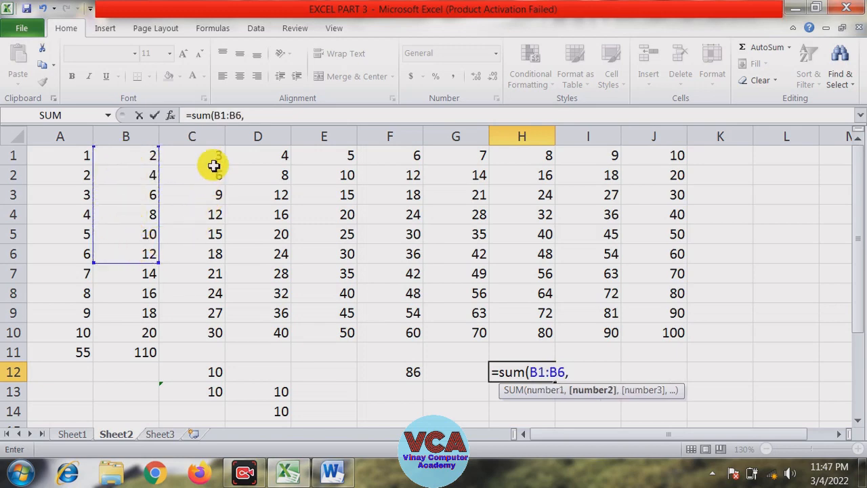
left_click_drag(282, 159, 281, 235)
type(",")
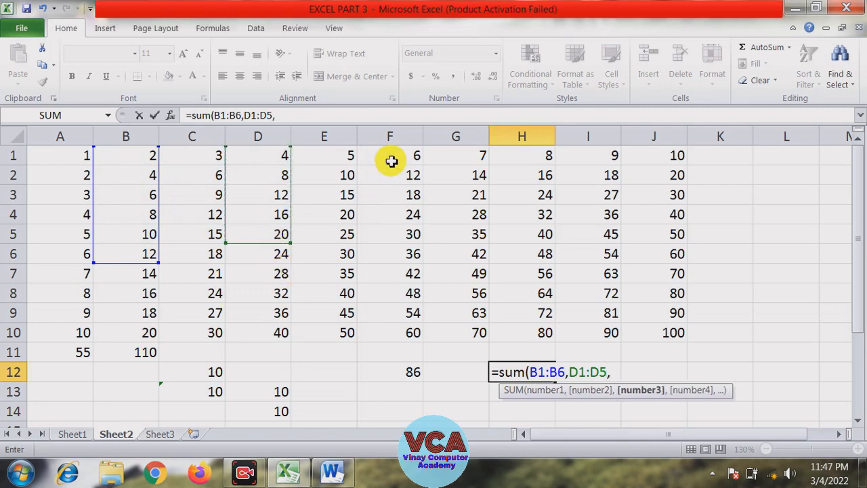
left_click_drag(388, 162, 393, 233)
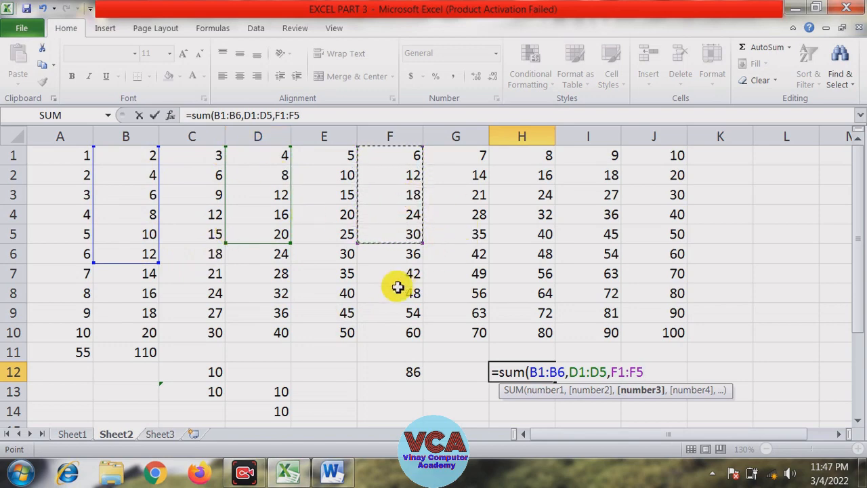
type(")")
key("Return")
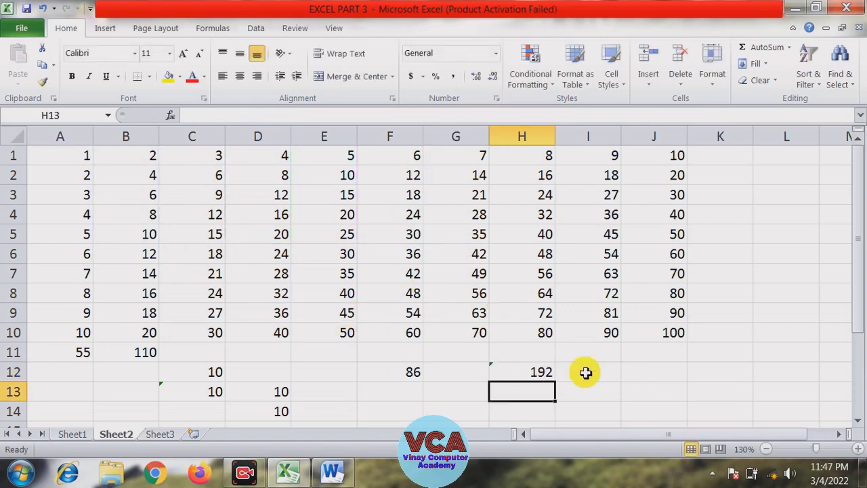
In cell J12, enter the formula =SUM(A1:J10) covering the whole table
left_click(628, 374)
type("=")
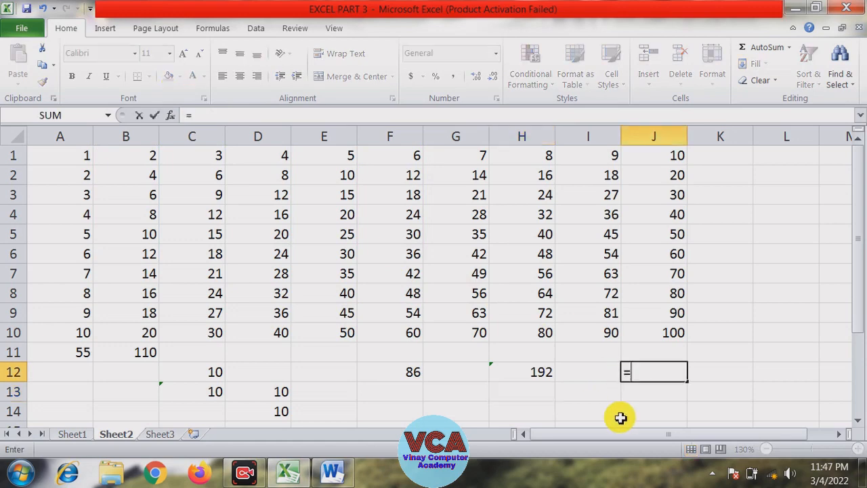
type("sum")
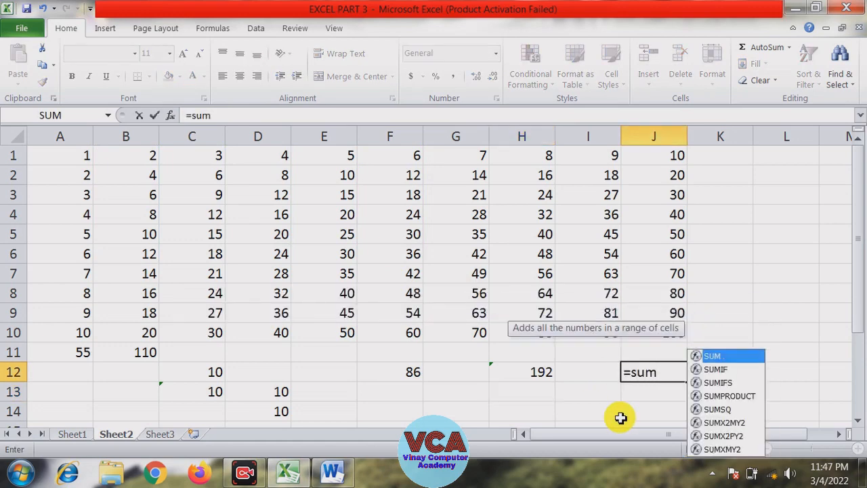
type("(")
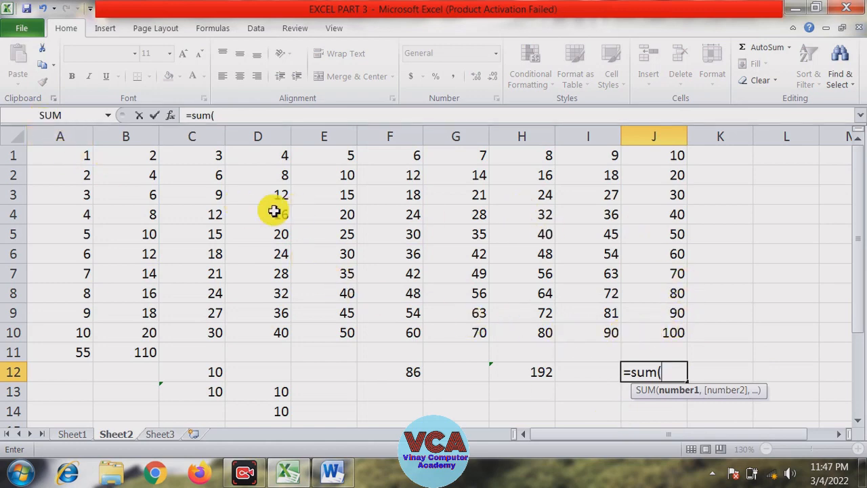
left_click_drag(85, 156, 651, 328)
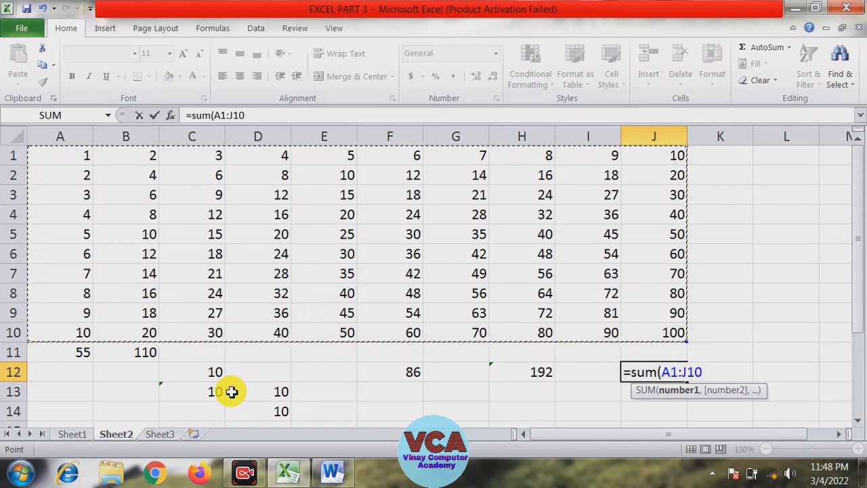
type(")")
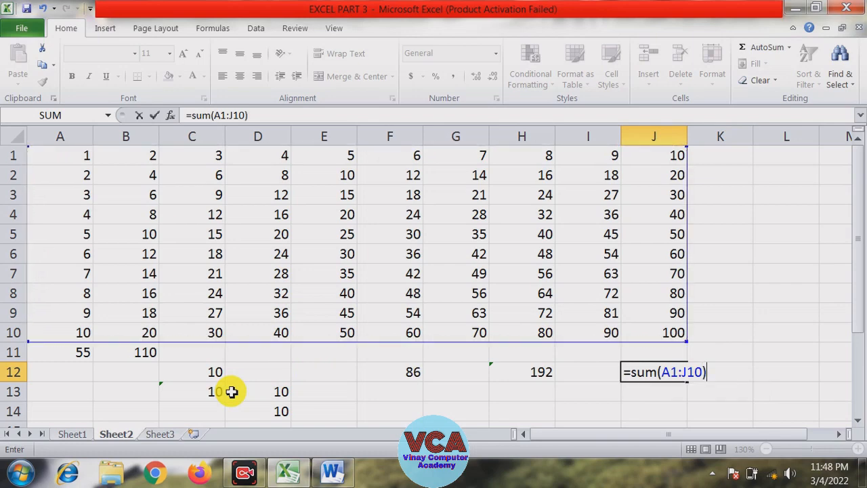
key("Return")
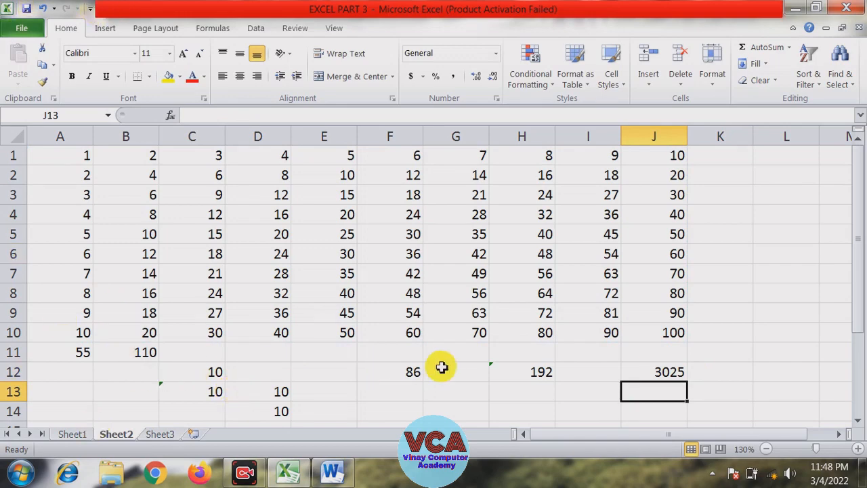
Clear all contents of rows 11 to 14 across columns A to J
left_click_drag(79, 352, 666, 416)
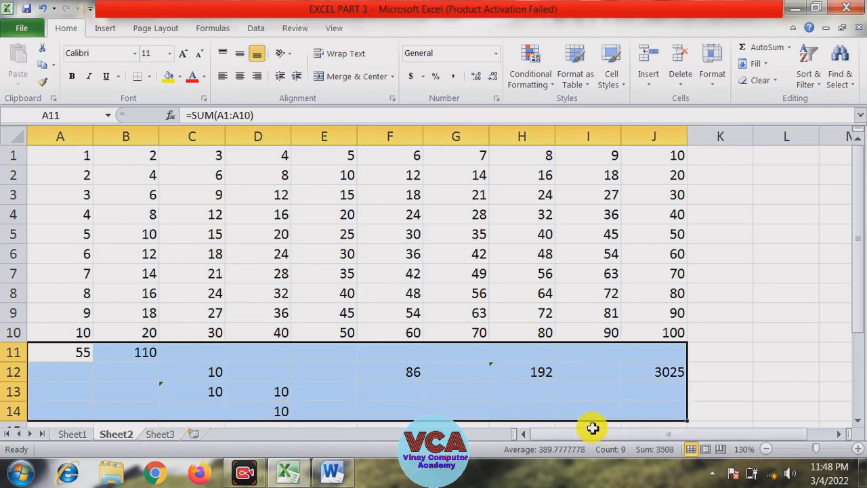
key("Delete")
left_click(720, 328)
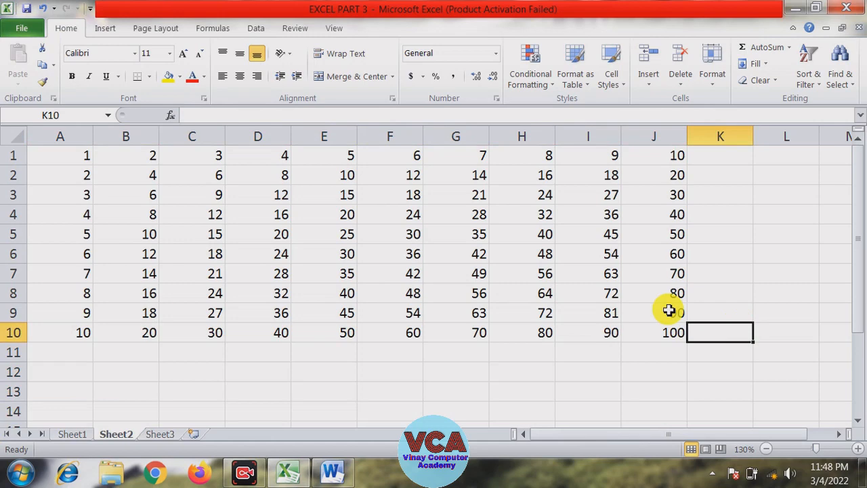
left_click(245, 357)
left_click(182, 355)
left_click(147, 362)
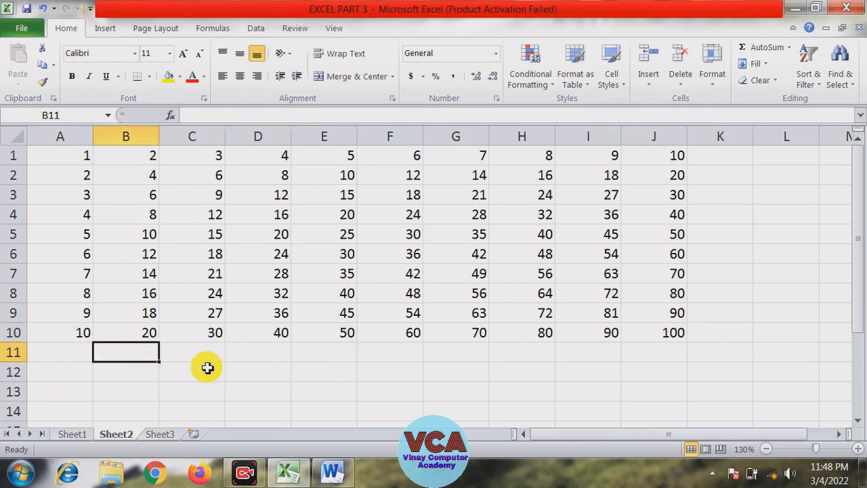
left_click(748, 198)
left_click(738, 233)
left_click(777, 214)
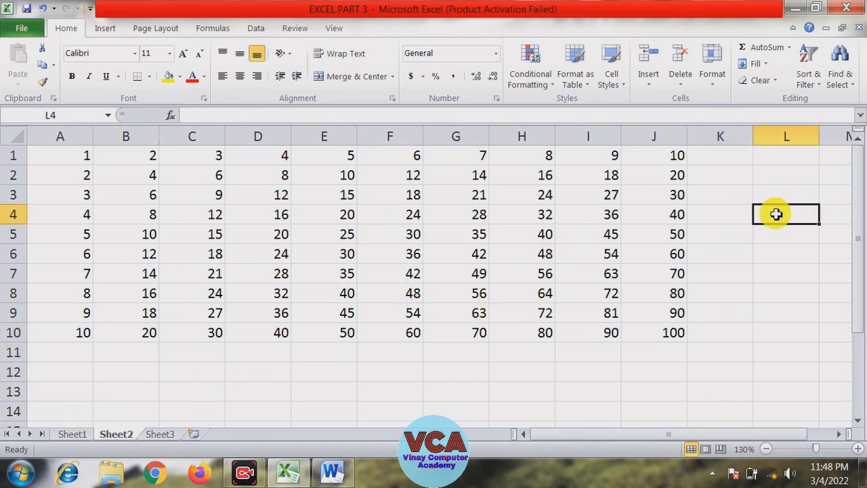
type("=")
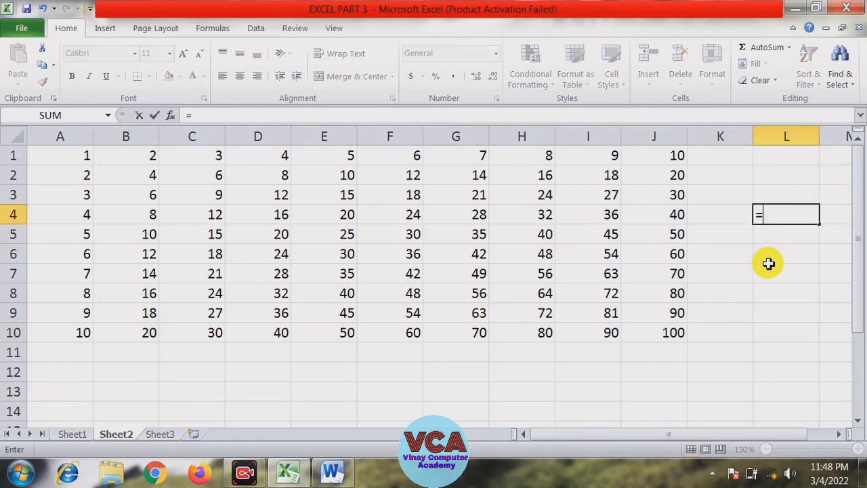
type("su")
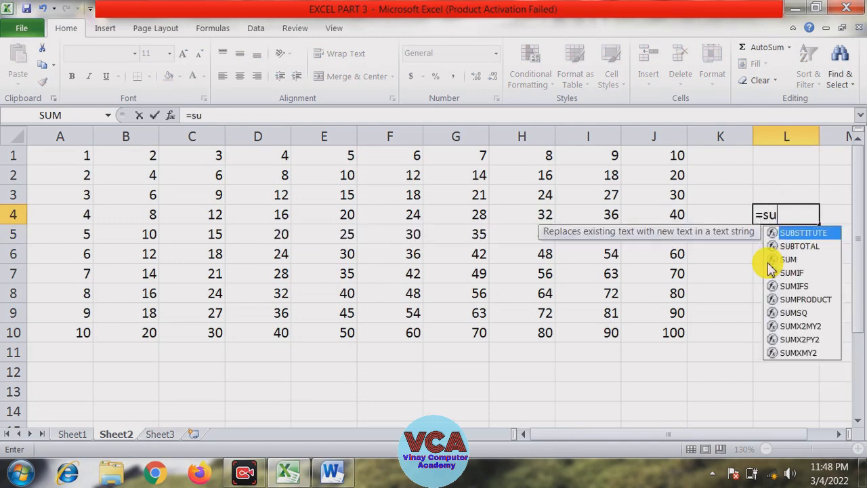
type("mif")
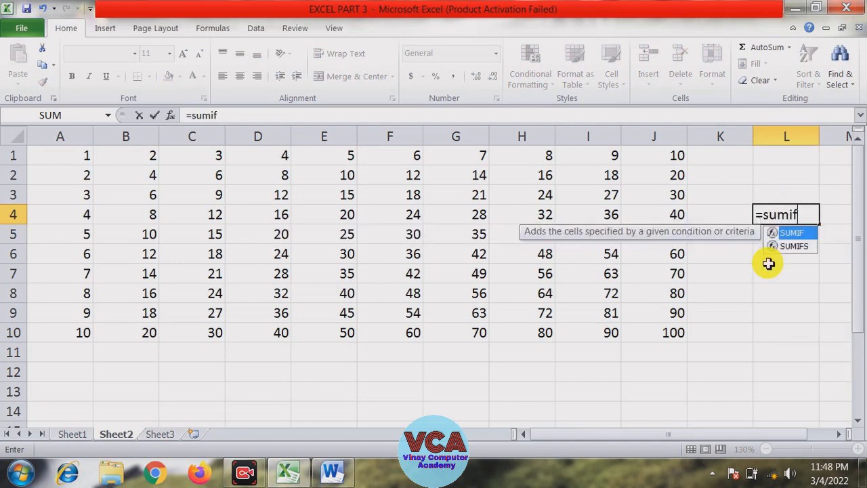
key("BackSpace")
key("BackSpace")
key("Escape")
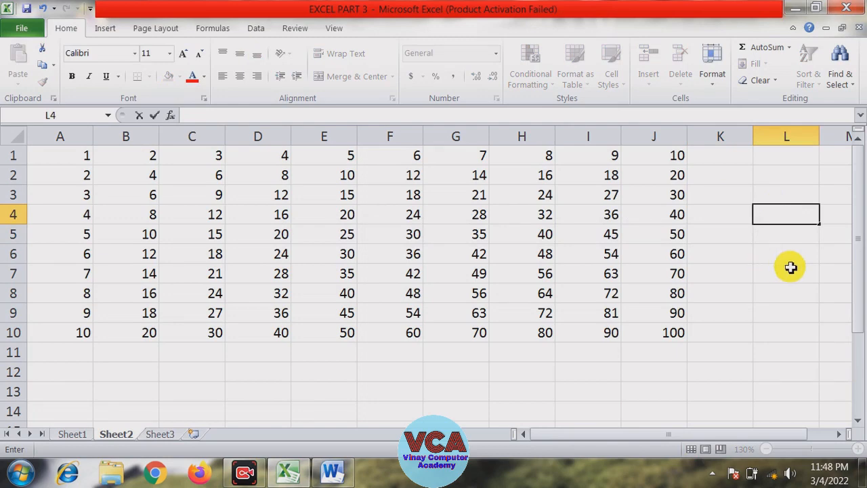
In cell H12, enter the formula =SUMIF(I1:I10,">=50",J1:J10) by selecting the criteria and sum ranges
left_click(531, 370)
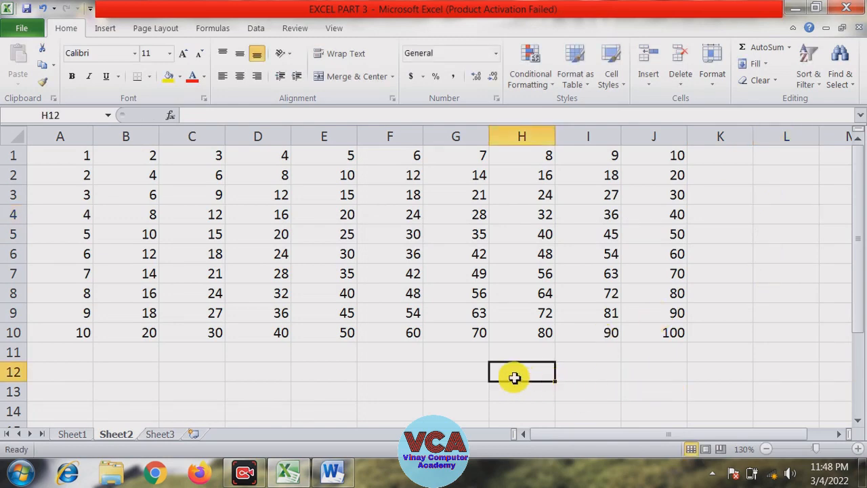
type("=")
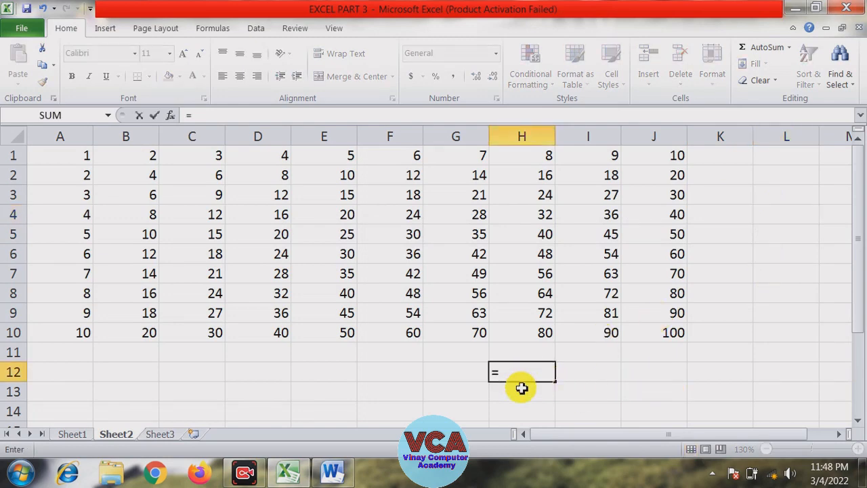
type("sum")
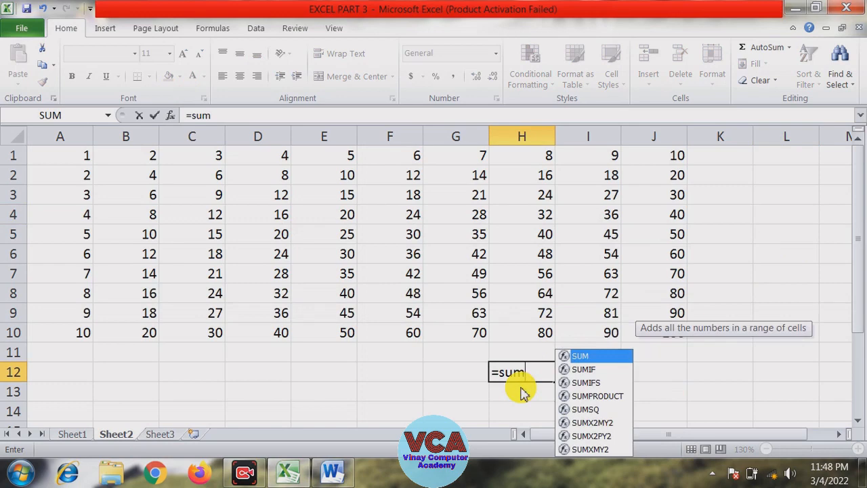
type("if(")
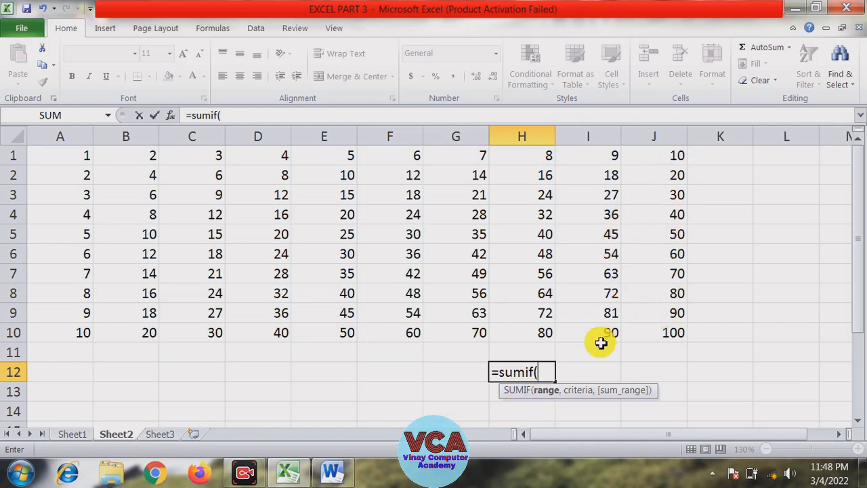
left_click_drag(597, 157, 602, 326)
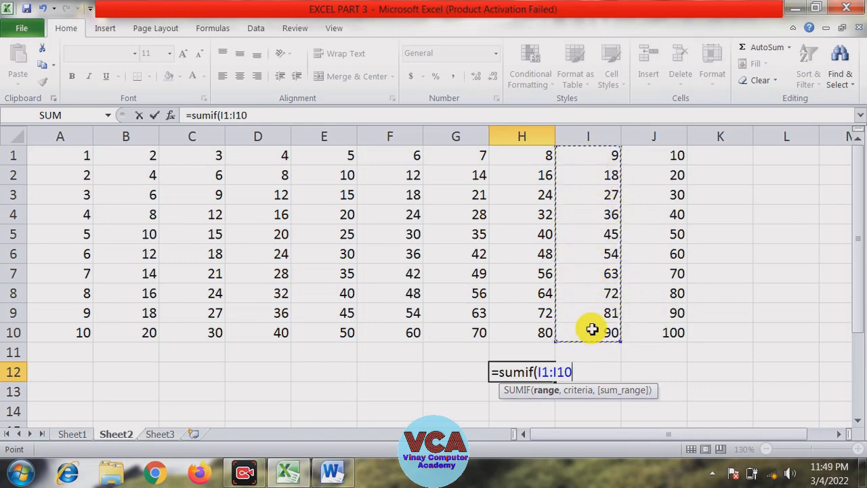
type(",\">=50")
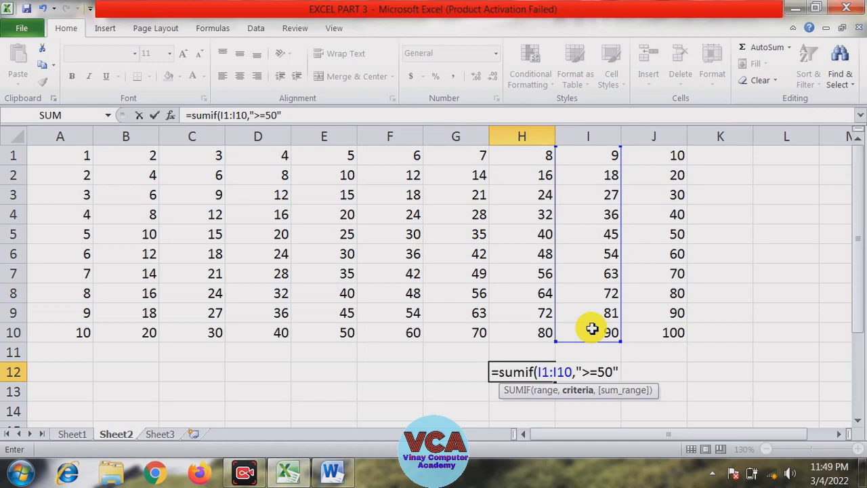
type(",")
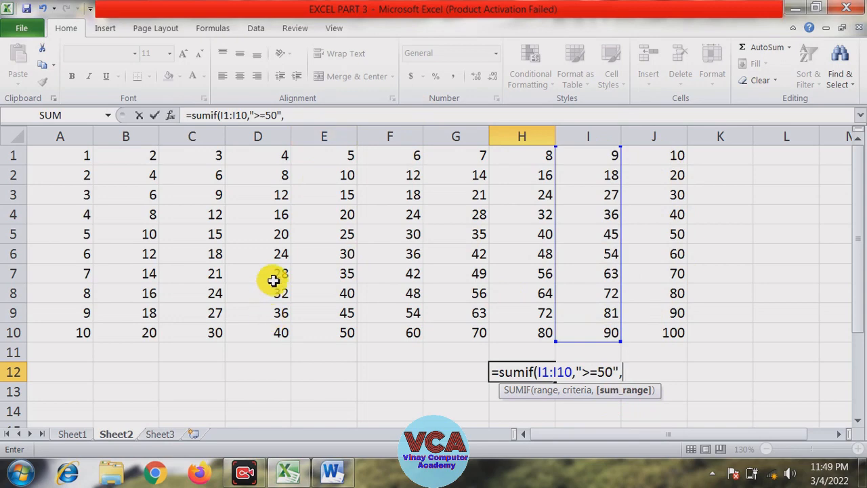
left_click_drag(657, 159, 658, 326)
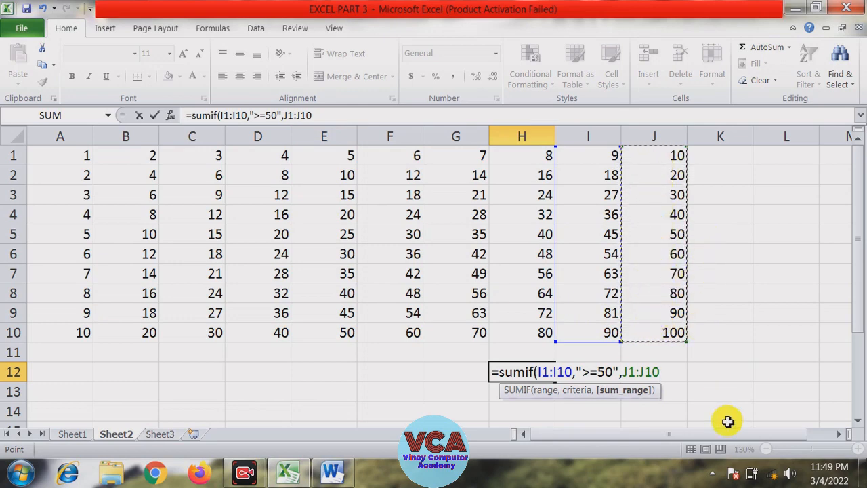
type(")")
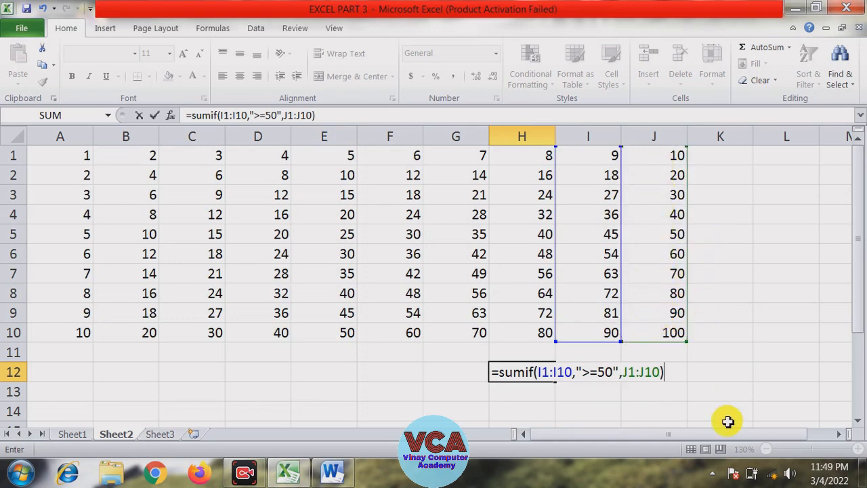
key("Return")
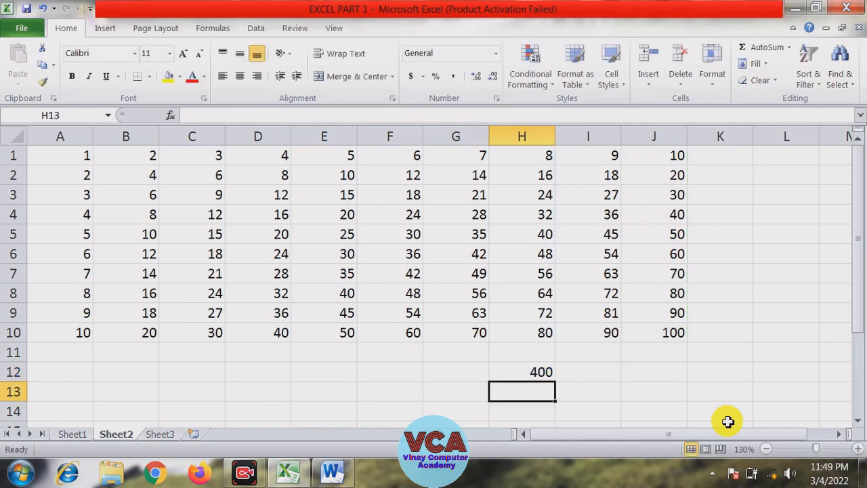
Inspect the criteria ">=50" inside the H12 formula without changing it
left_click(526, 370)
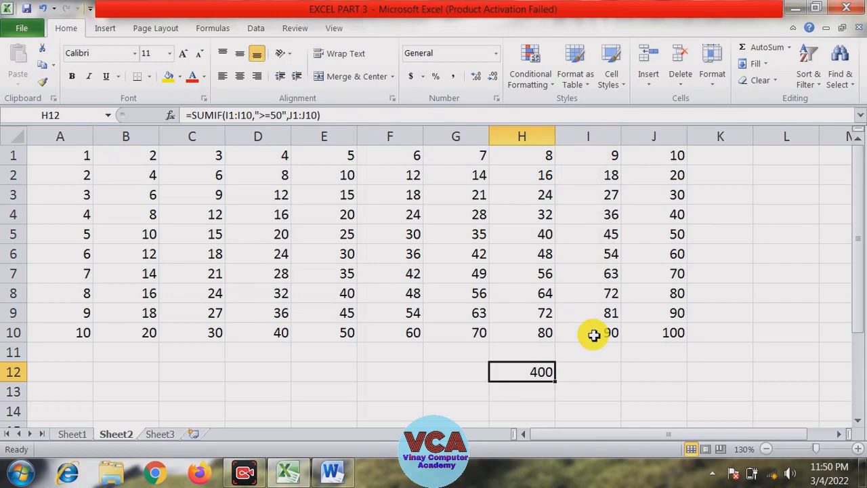
left_click(276, 116)
left_click_drag(281, 115, 269, 115)
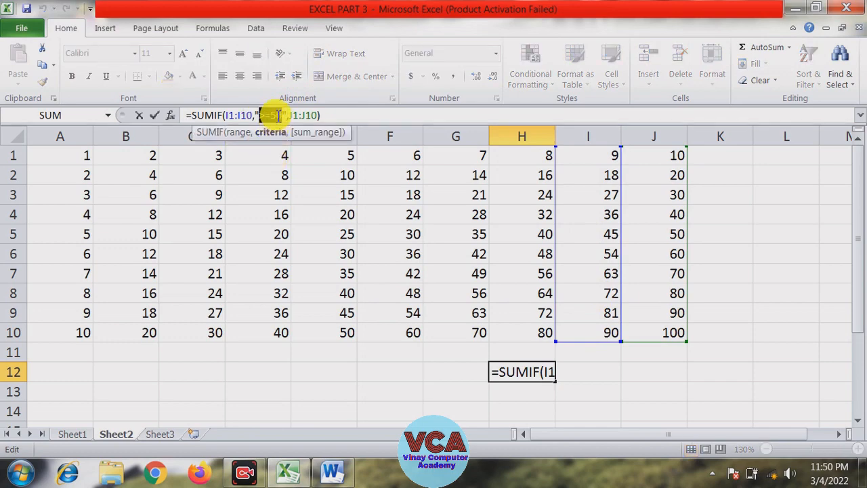
left_click(277, 116)
left_click_drag(271, 115, 280, 116)
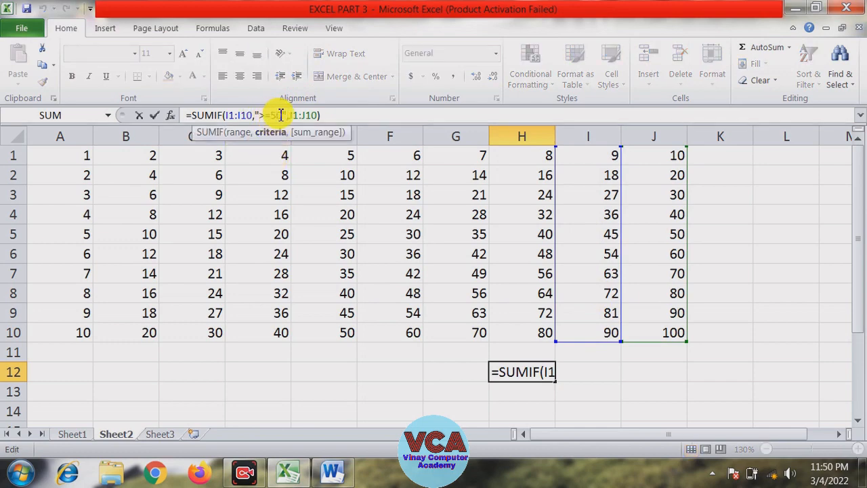
left_click(282, 115)
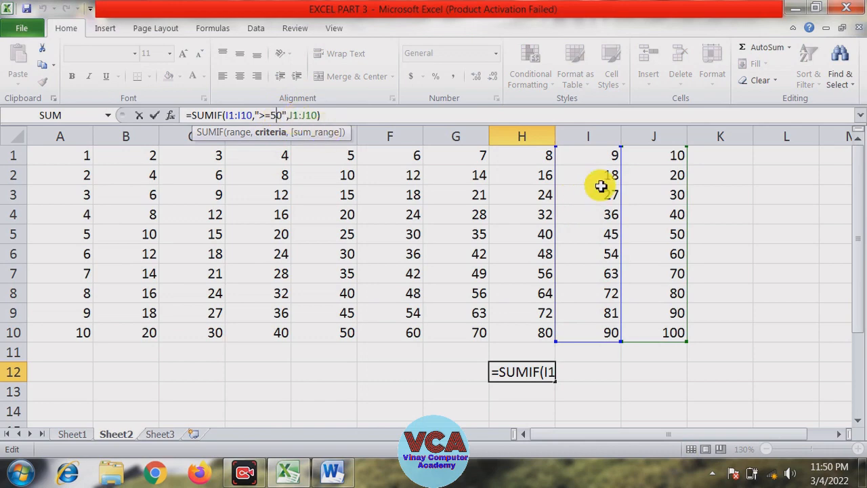
left_click(604, 255)
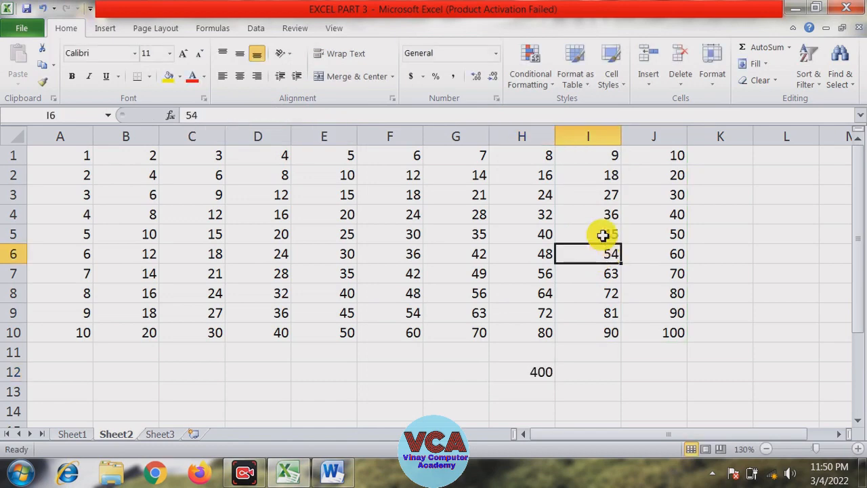
Select I6:I10 and then J6:J10 to compare their status-bar sums with the SUMIF result
left_click_drag(604, 234, 604, 160)
left_click_drag(602, 253, 602, 332)
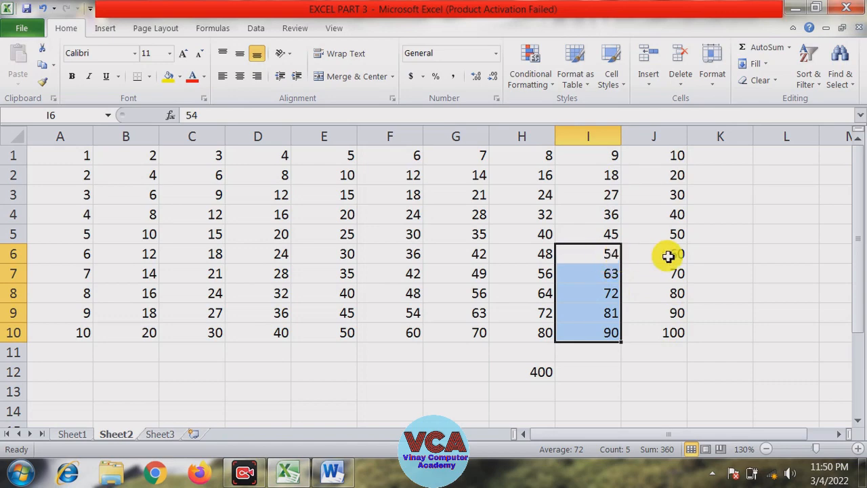
left_click_drag(666, 256, 666, 332)
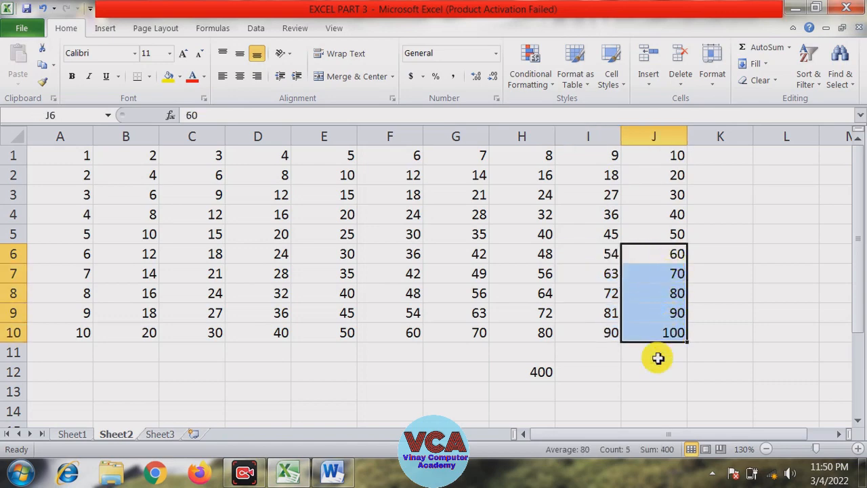
left_click(657, 379)
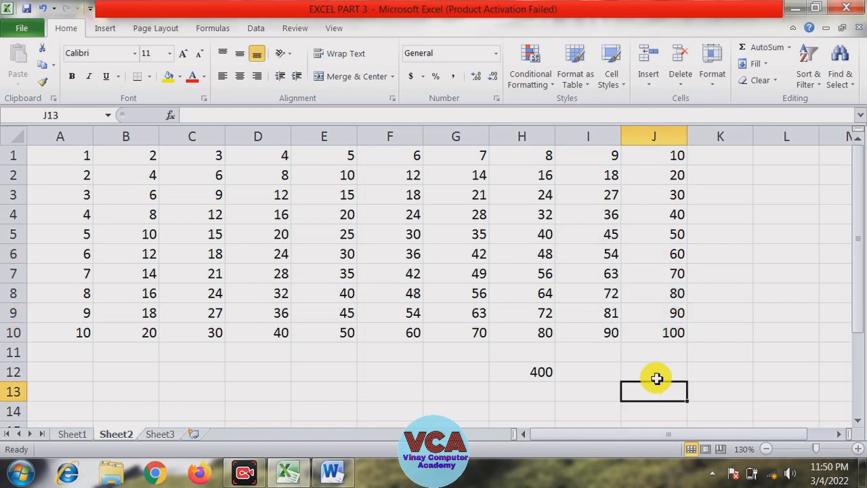
left_click(608, 239)
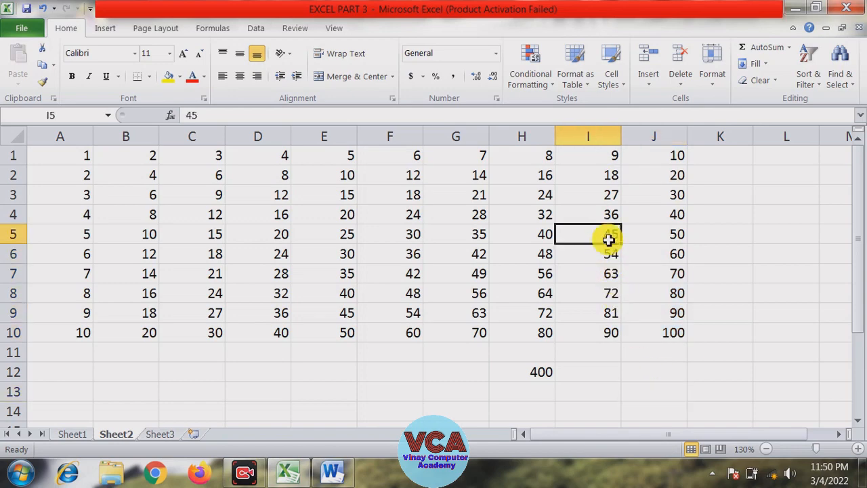
left_click(652, 236)
left_click(604, 252)
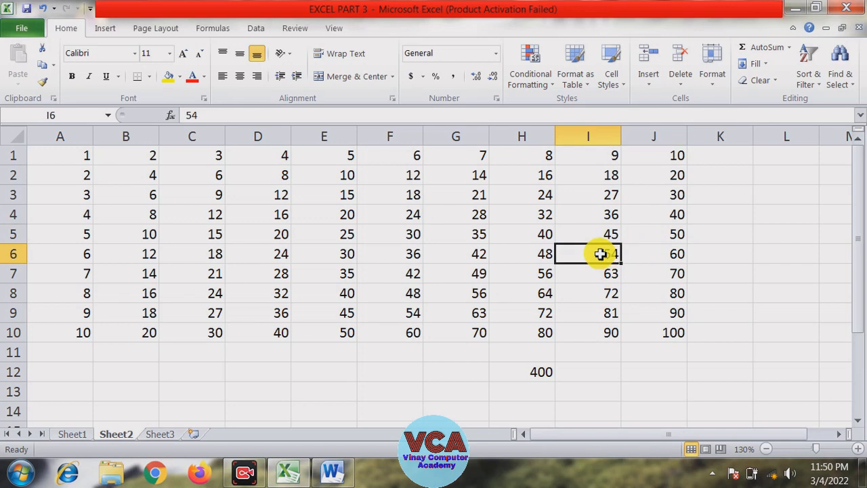
left_click_drag(660, 254, 658, 280)
left_click_drag(605, 257, 606, 329)
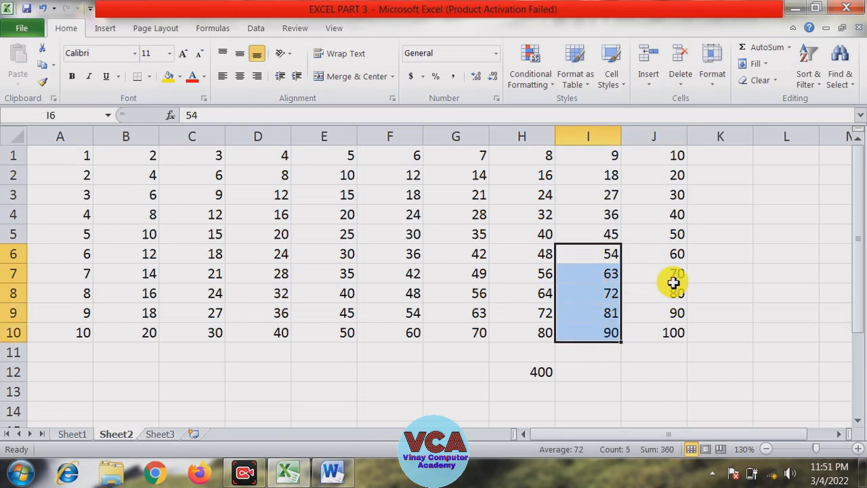
left_click_drag(664, 253, 664, 329)
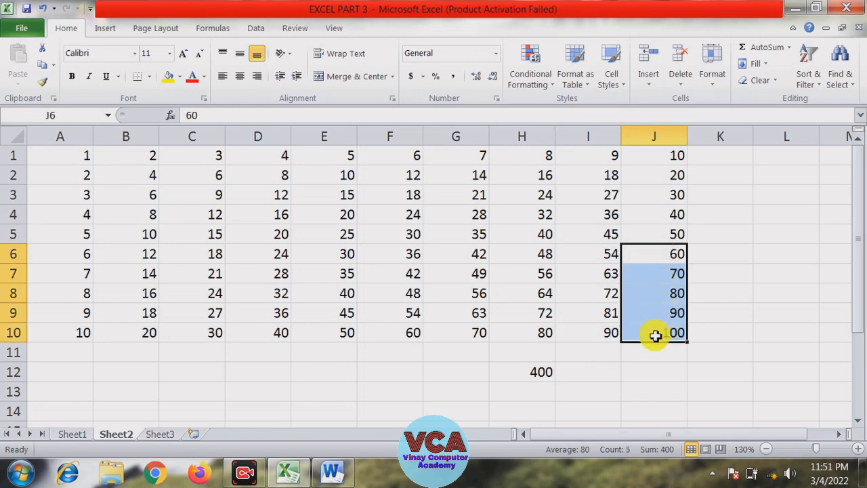
Enter =SUM(J6:J10) in J12 to check the SUMIF result, compare both formulas, then clear J12
left_click(648, 371)
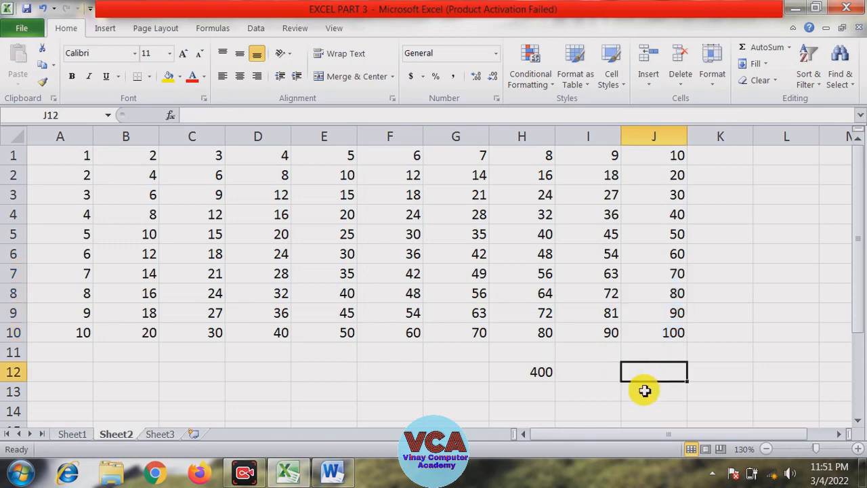
type("=sum")
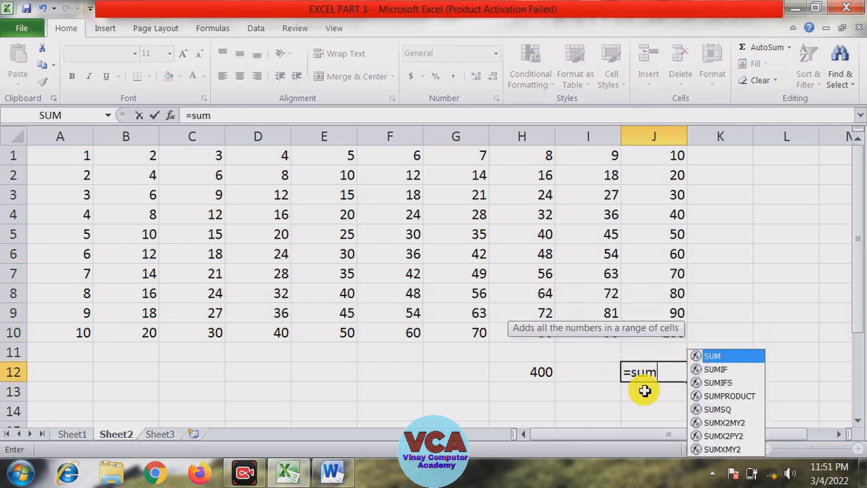
type("(")
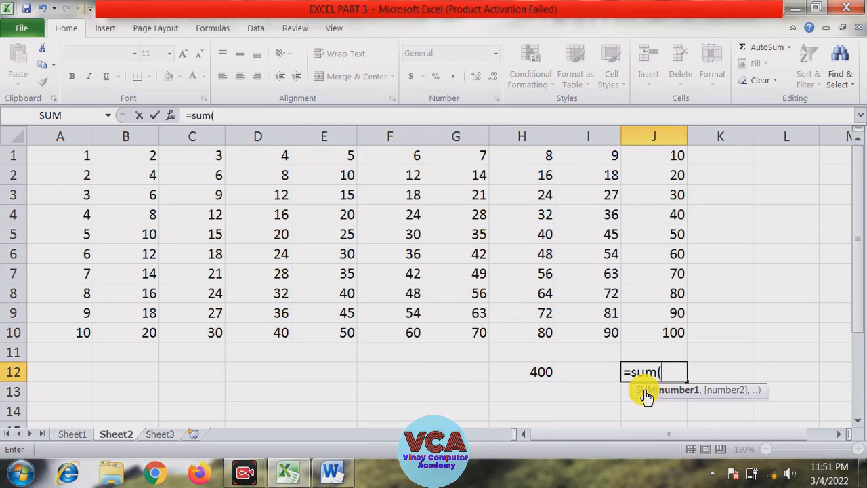
left_click_drag(662, 254, 657, 329)
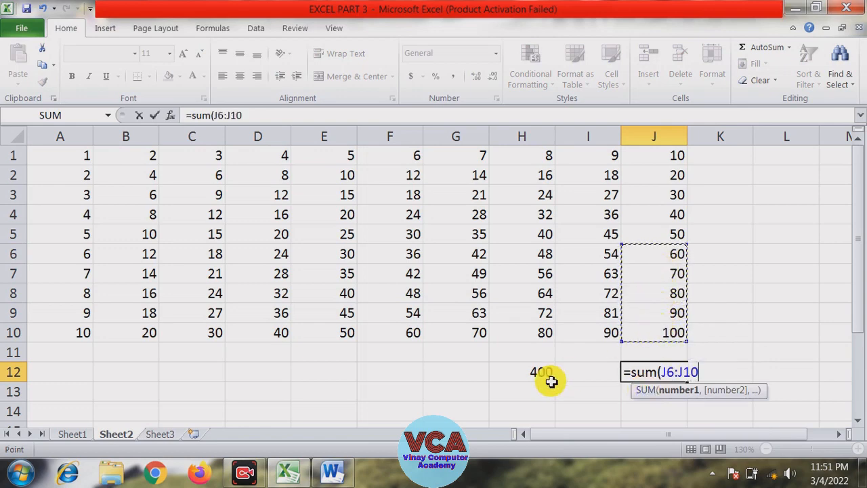
type(")")
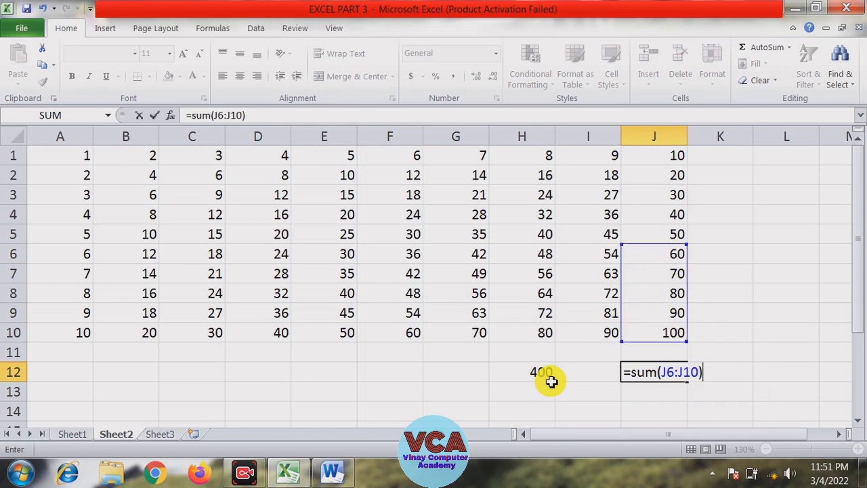
key("Return")
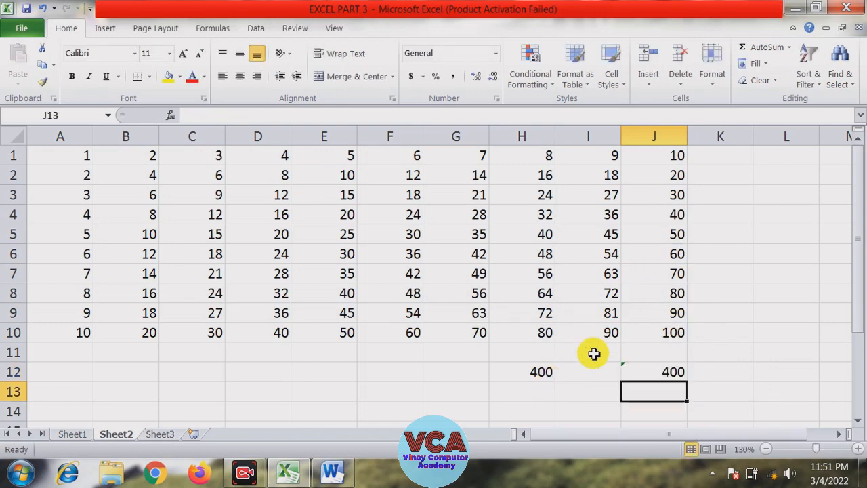
left_click(629, 376)
left_click(540, 372)
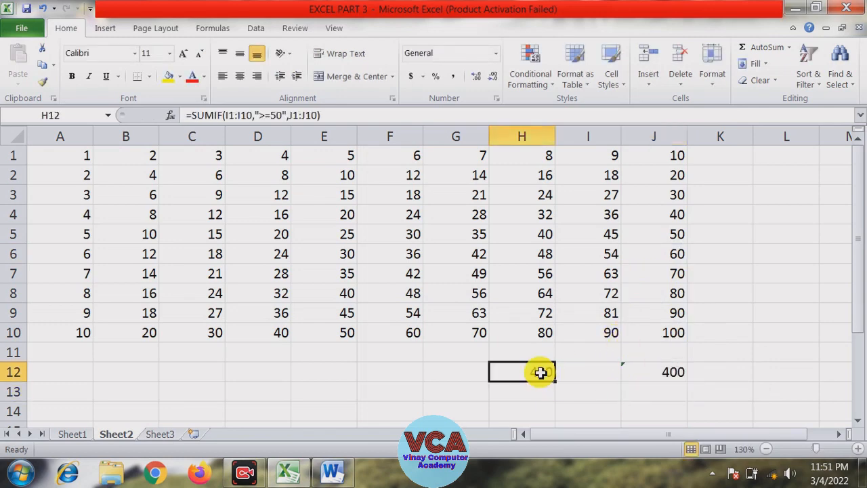
left_click(669, 372)
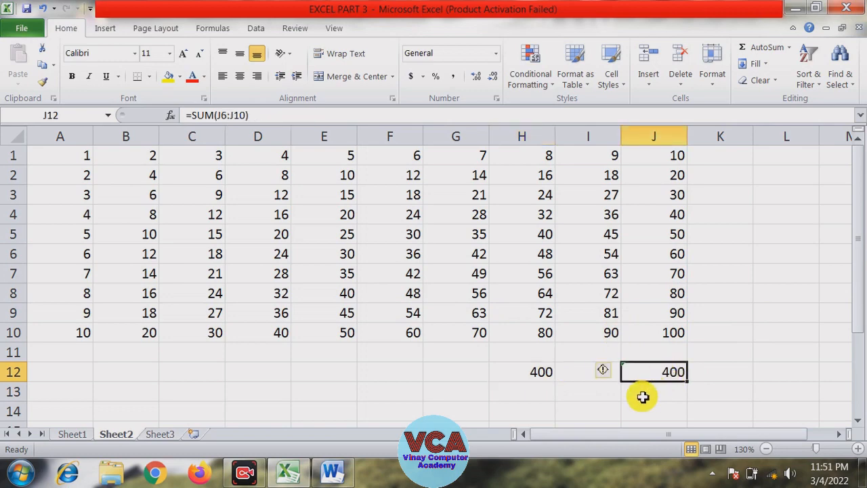
key("Delete")
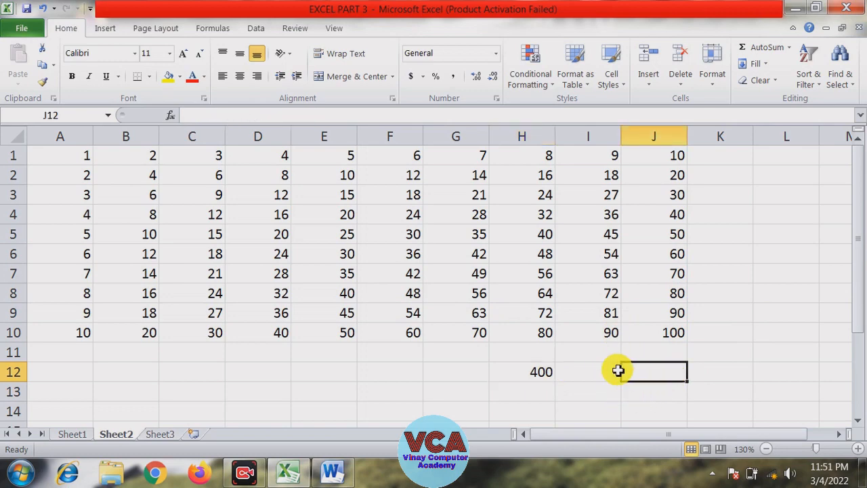
left_click(614, 374)
left_click(645, 377)
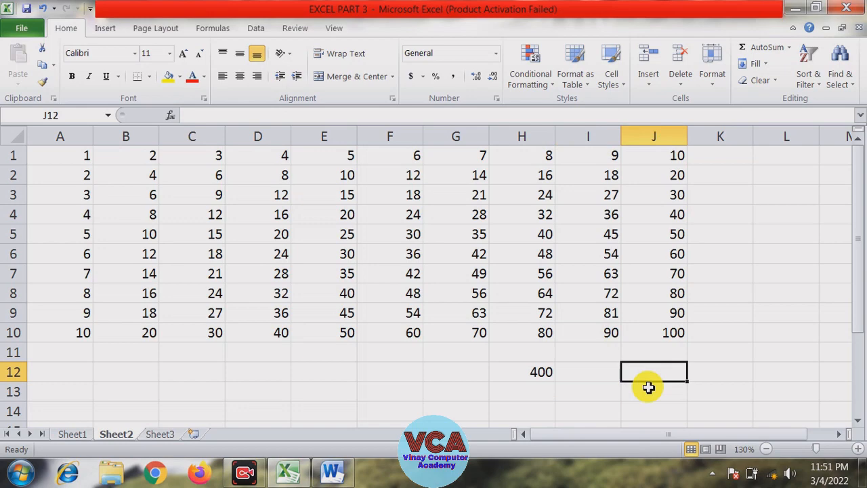
key("Left")
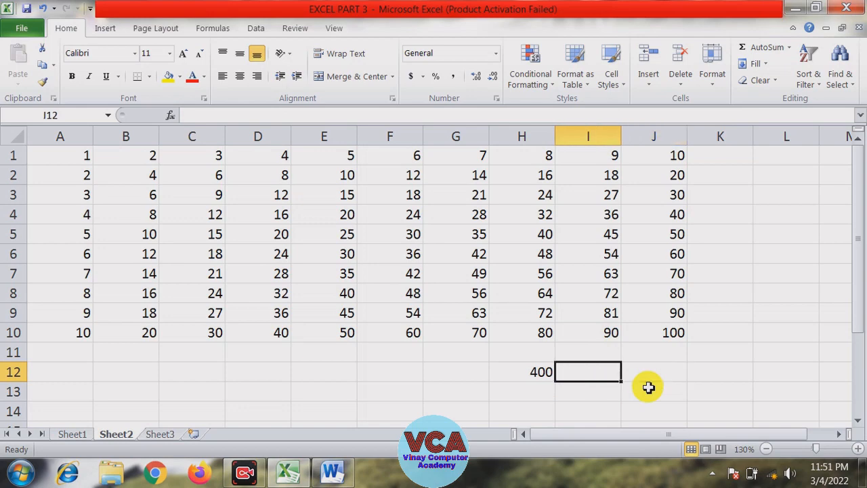
type("=")
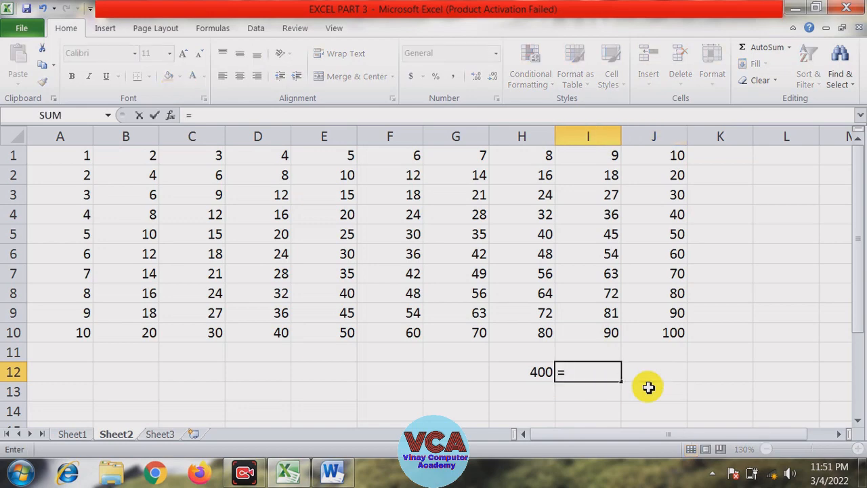
type("if")
key("BackSpace")
key("BackSpace")
key("BackSpace")
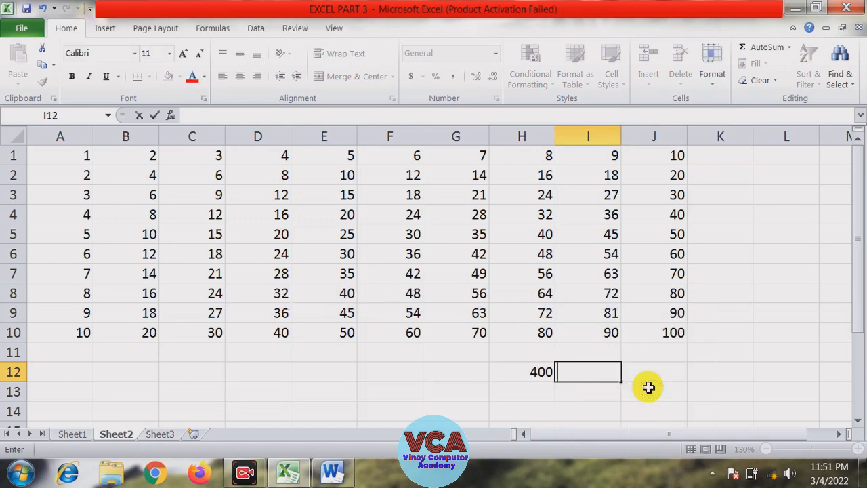
Start a SUMIF formula in I12 with range I1:I10 and criteria ">=50"
type("=sum")
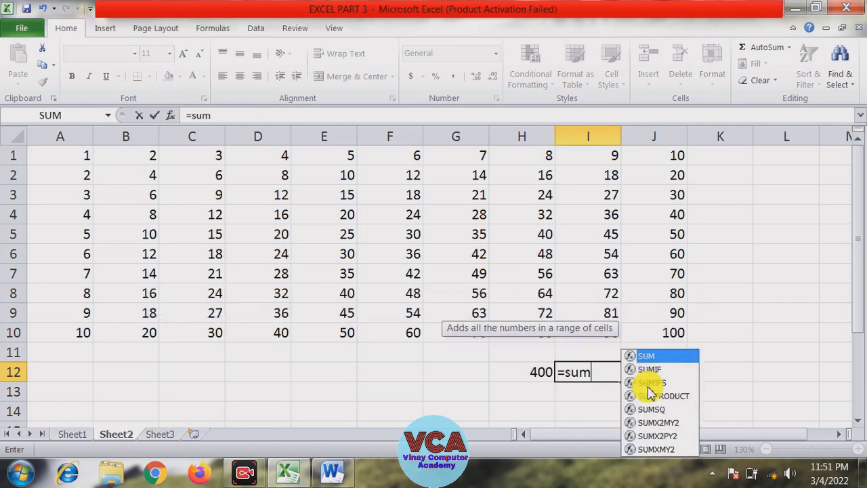
type("if(")
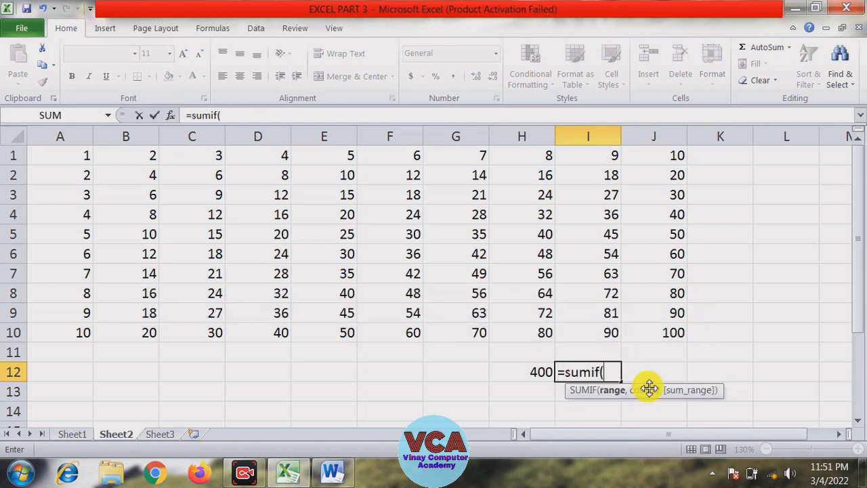
left_click_drag(601, 160, 601, 335)
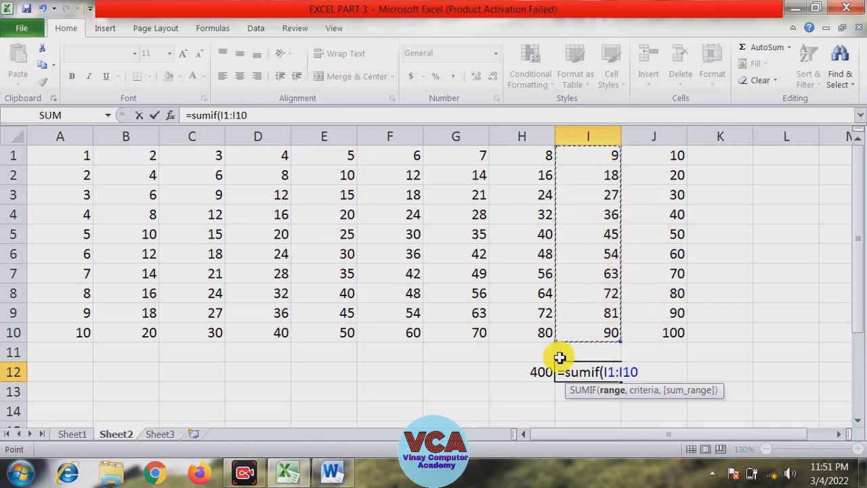
type(",\">=50")
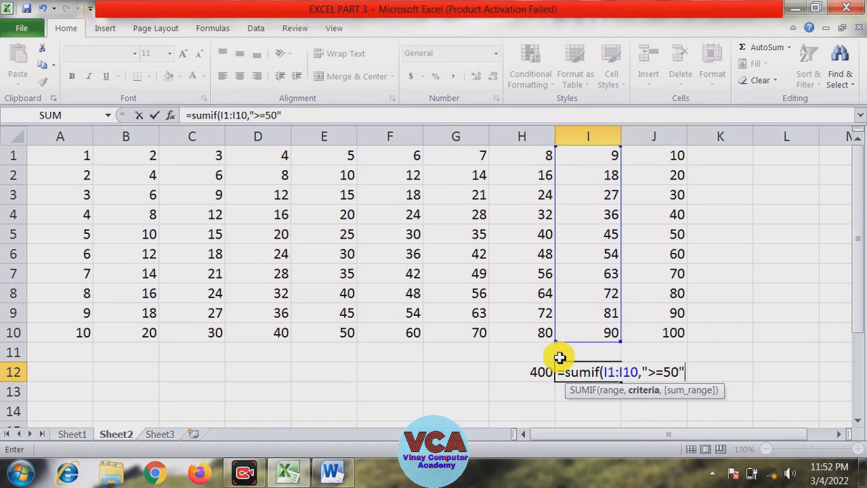
type(",")
left_click(672, 156)
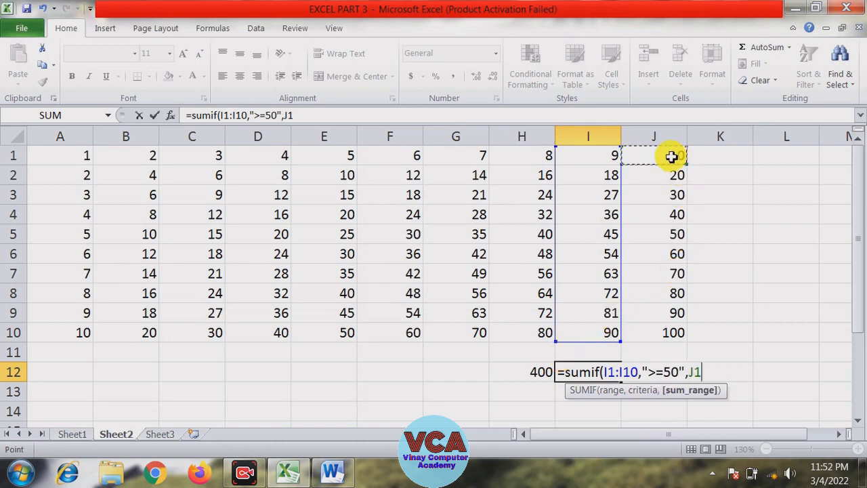
left_click_drag(671, 157, 666, 329)
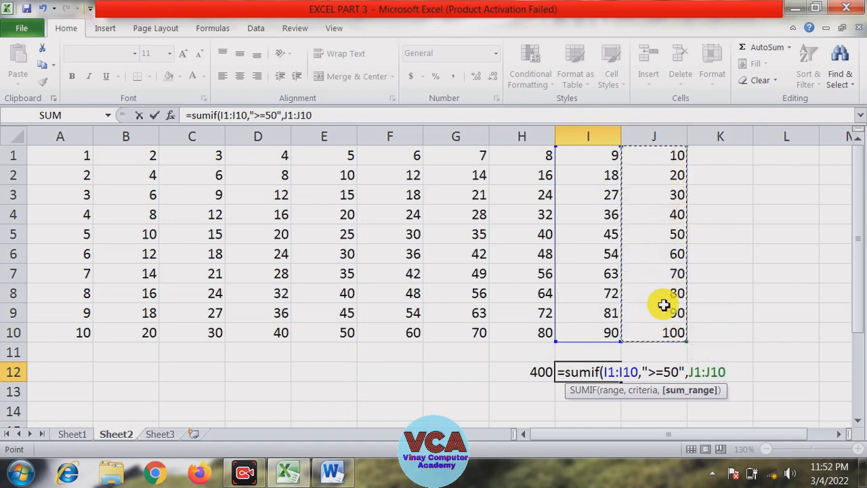
key("BackSpace")
key("BackSpace")
key("BackSpace")
key("BackSpace")
key("BackSpace")
key("BackSpace")
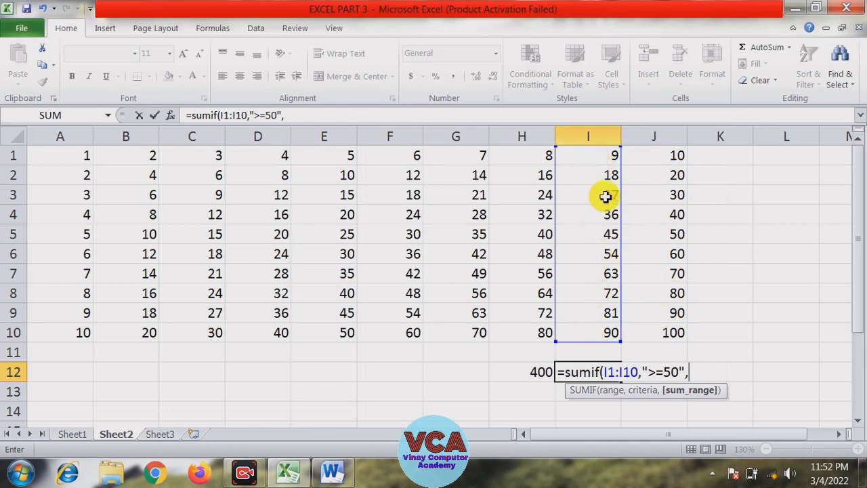
Complete the I12 formula with I1:I10 as the sum range, giving =SUMIF(I1:I10,">=50",I1:I10)
left_click_drag(590, 155, 590, 330)
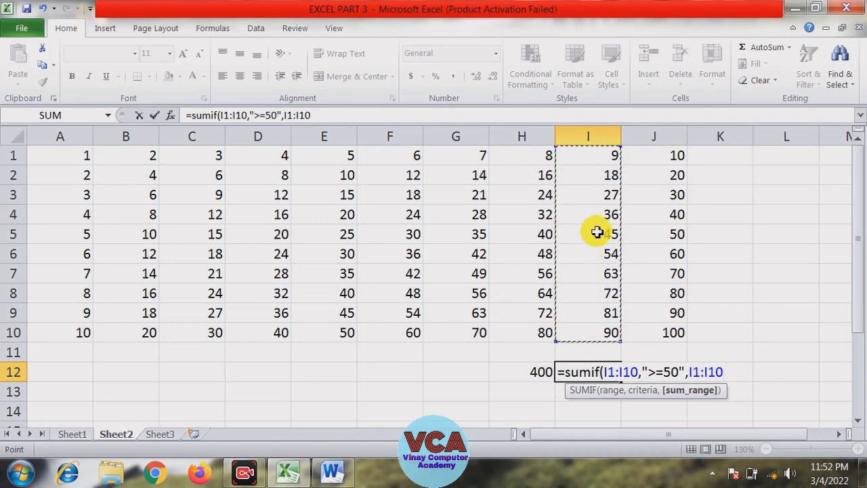
type(")")
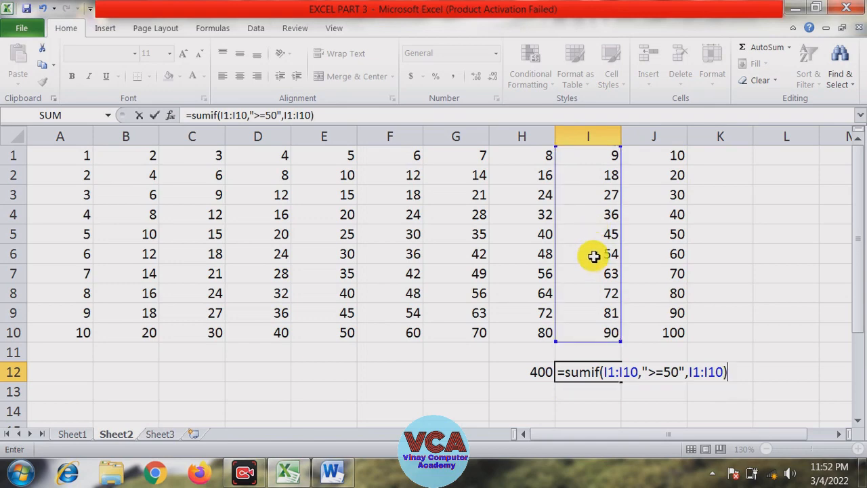
key("Return")
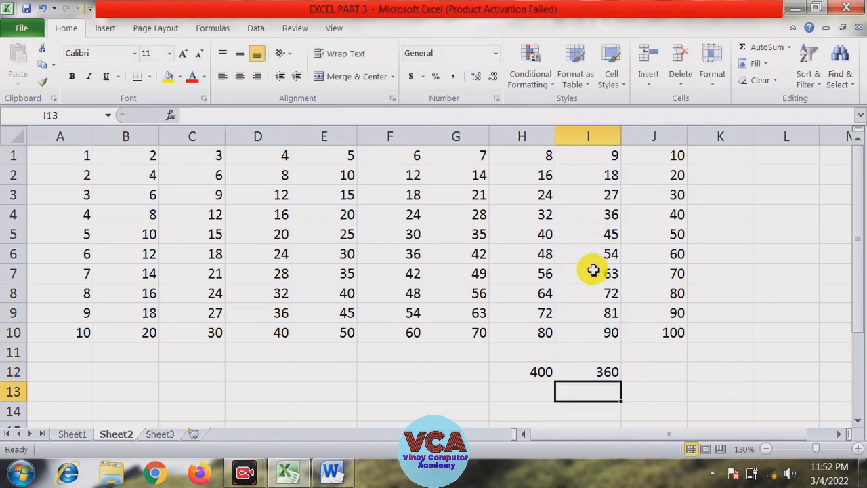
Select I6:I10 to check its sum, and enter =SUM(I6:I10) in J12 for comparison
left_click(648, 373)
left_click_drag(605, 254, 604, 330)
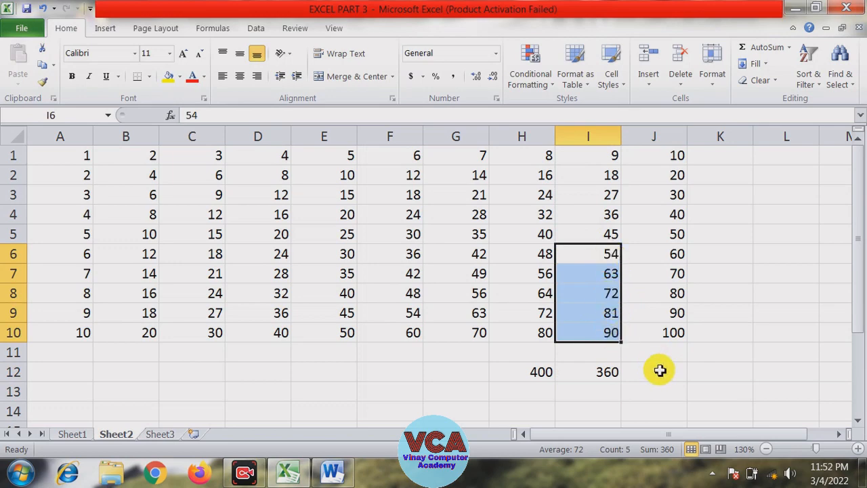
left_click(657, 370)
type("=su")
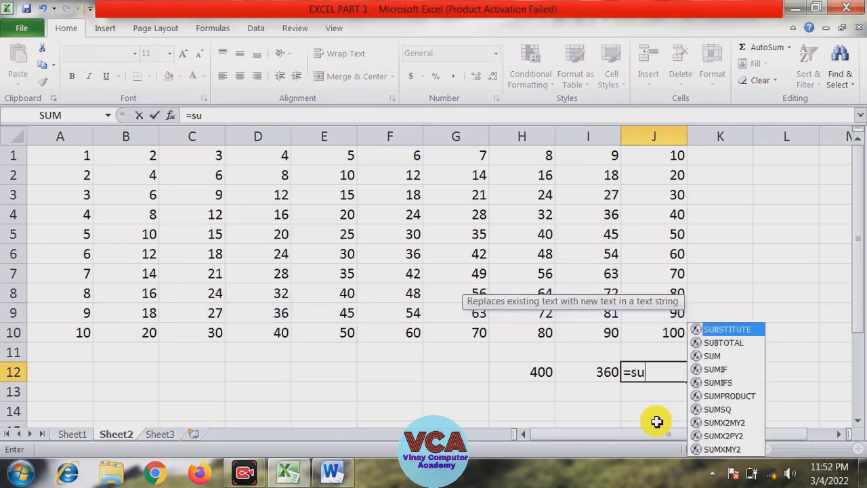
type("m(")
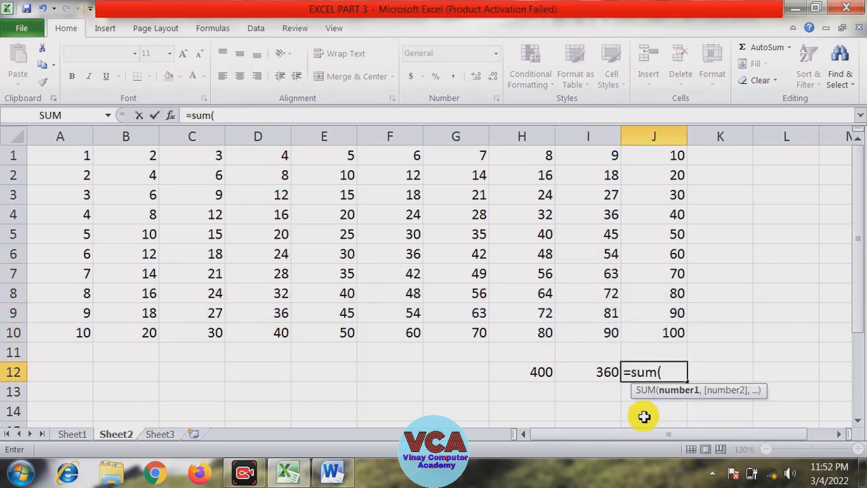
left_click(602, 265)
left_click_drag(602, 264, 606, 329)
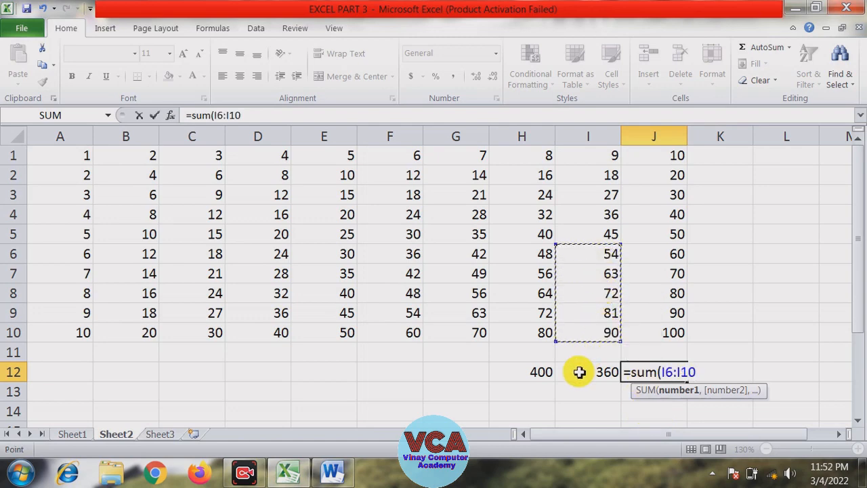
type(")")
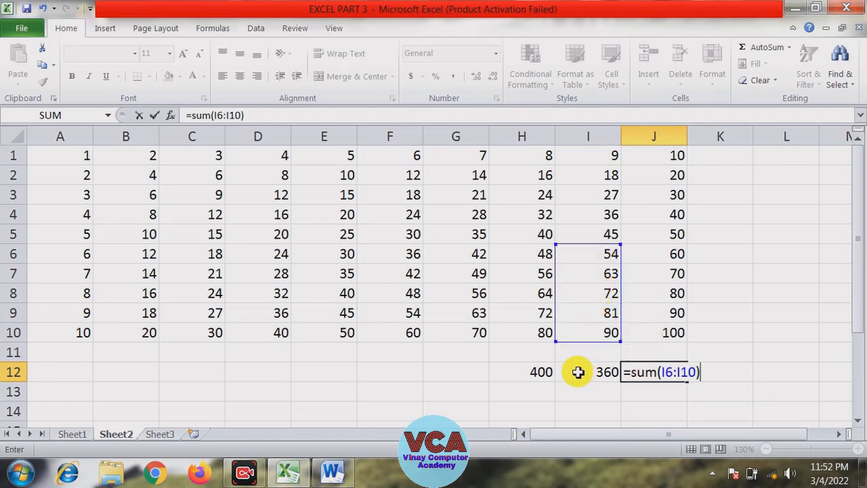
key("Return")
Compare the two formulas, then change the I12 SUMIF criteria to "<=50"
left_click(583, 372)
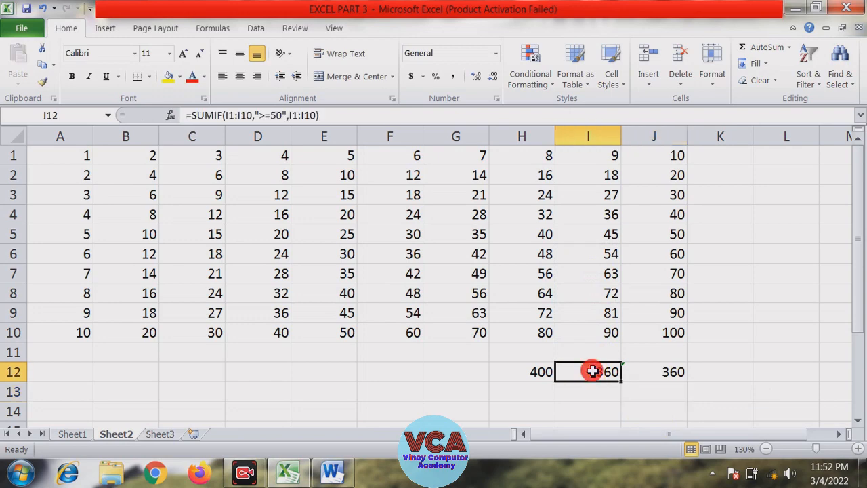
left_click(659, 372)
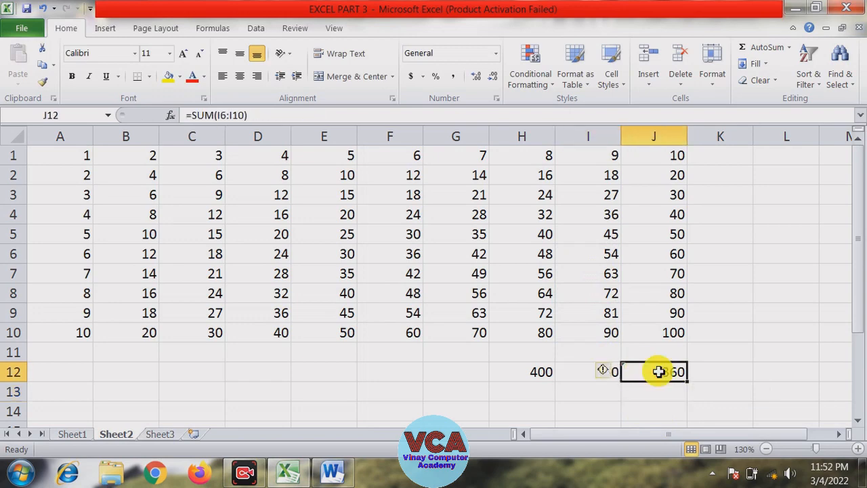
left_click(587, 372)
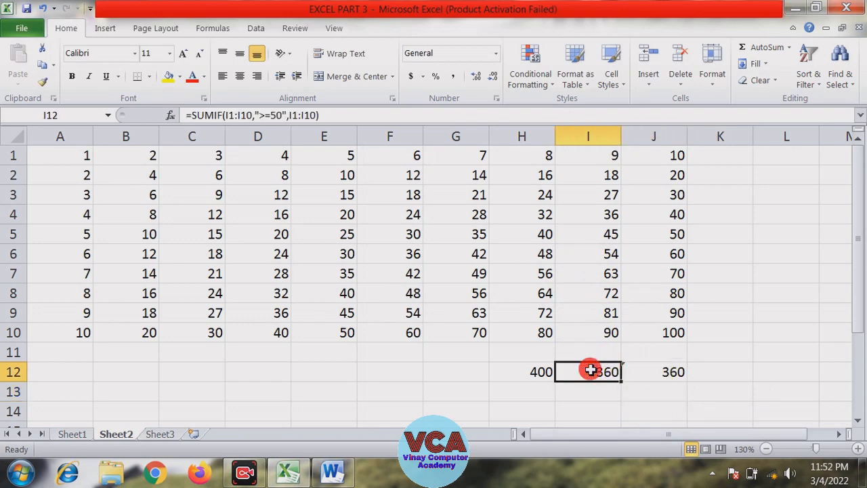
left_click(265, 116)
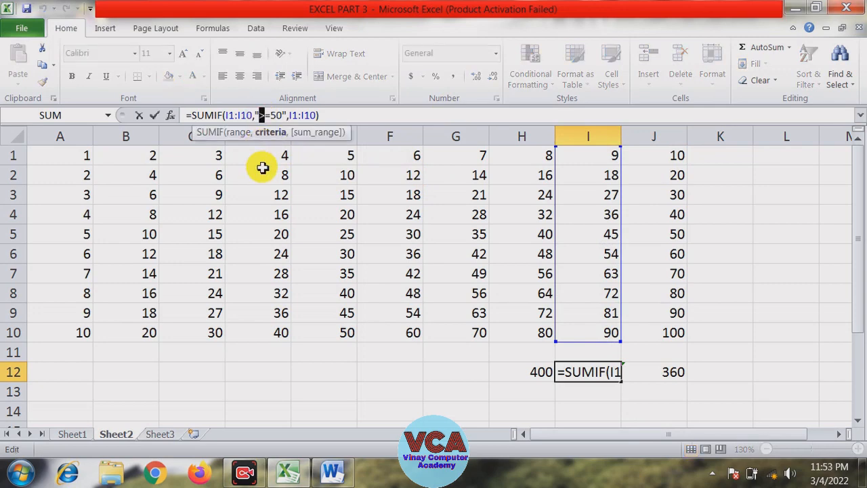
type("<")
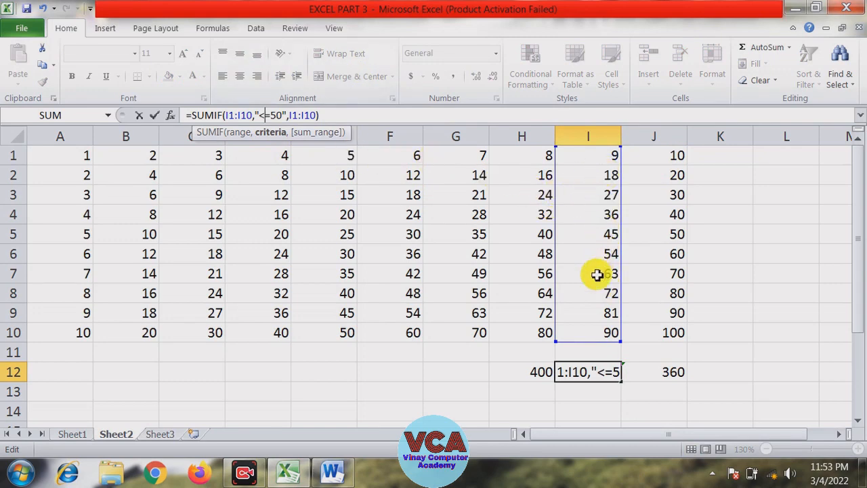
left_click_drag(256, 116, 271, 117)
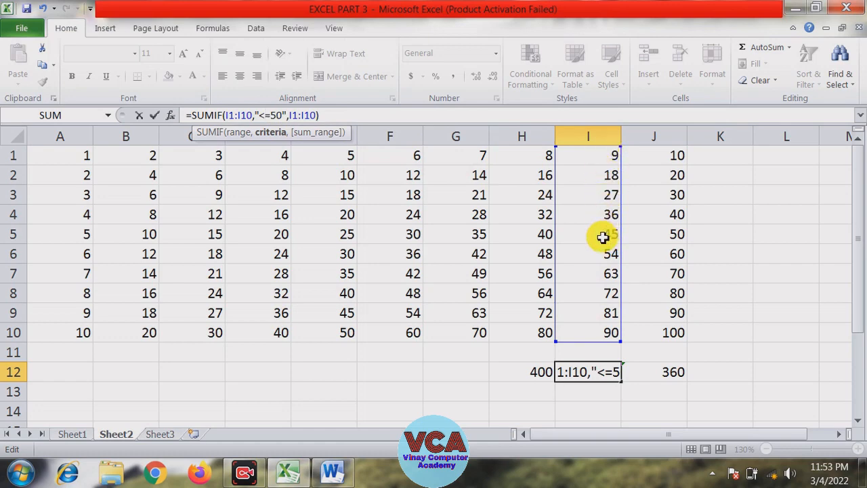
key("Return")
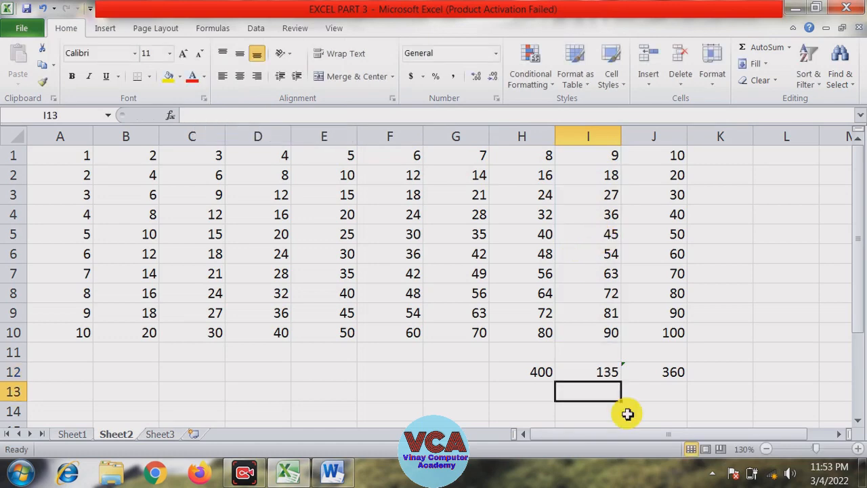
Clear J12 and start a new SUM formula there
left_click(667, 375)
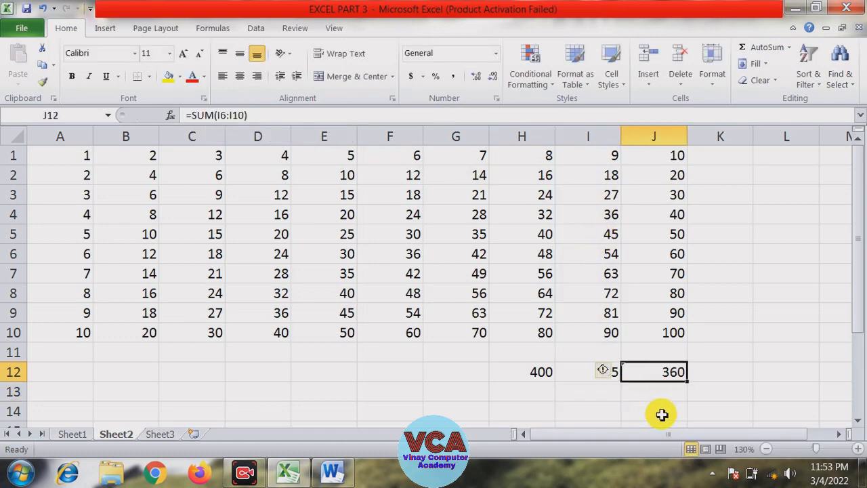
key("Delete")
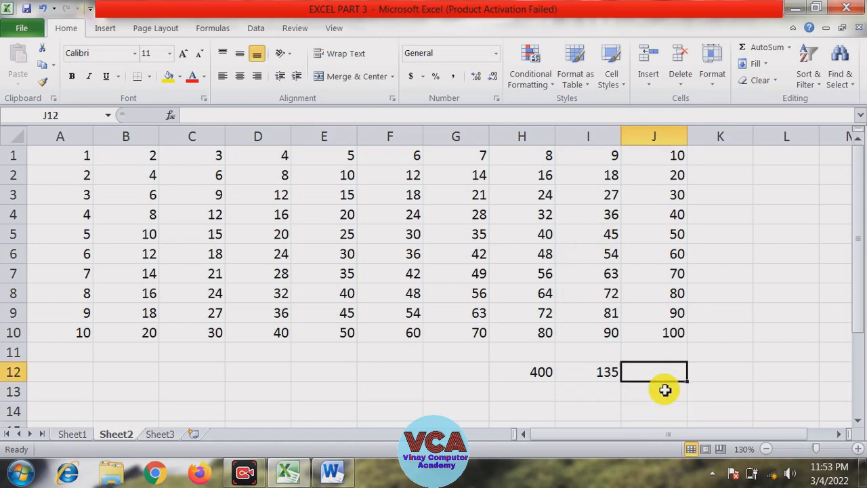
type("=su")
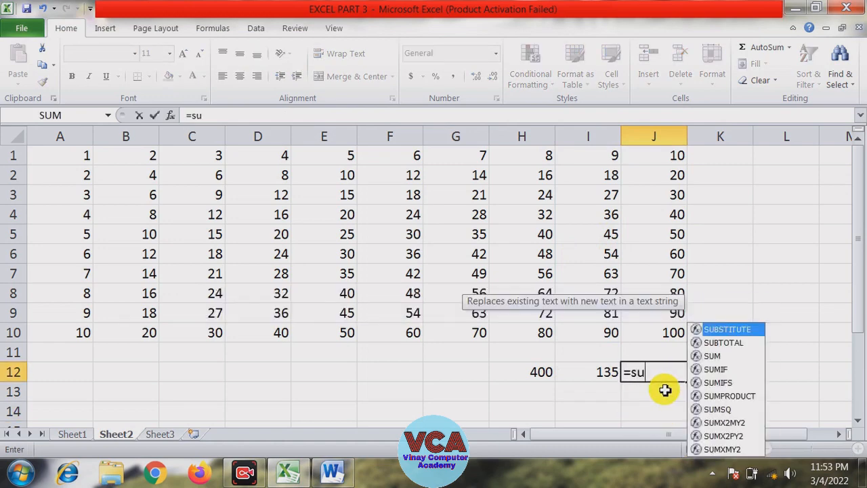
type("m")
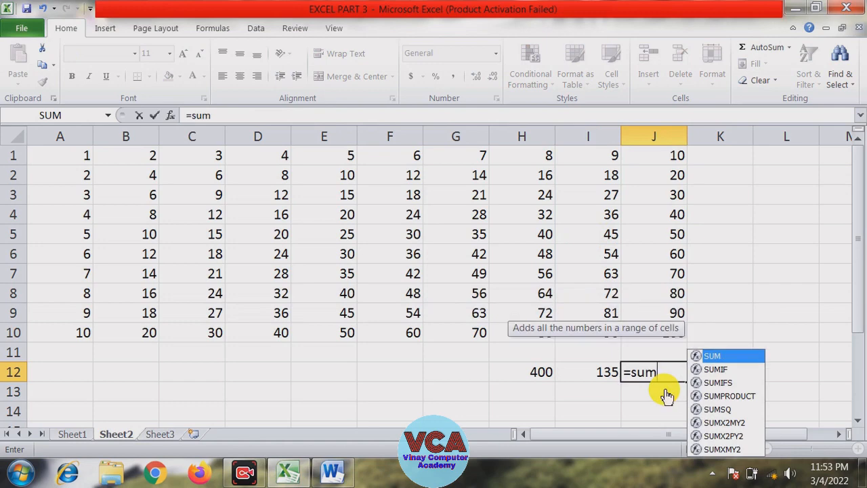
type("(")
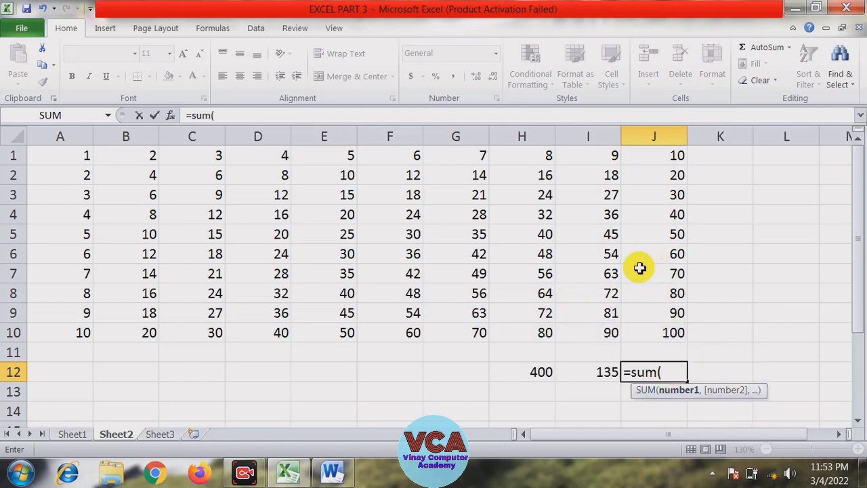
left_click_drag(603, 158, 610, 252)
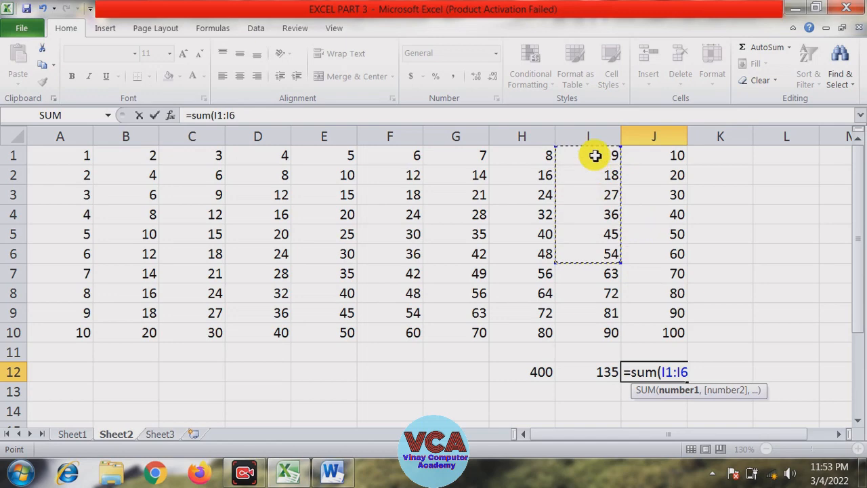
key("BackSpace")
key("BackSpace")
key("BackSpace")
key("BackSpace")
key("BackSpace")
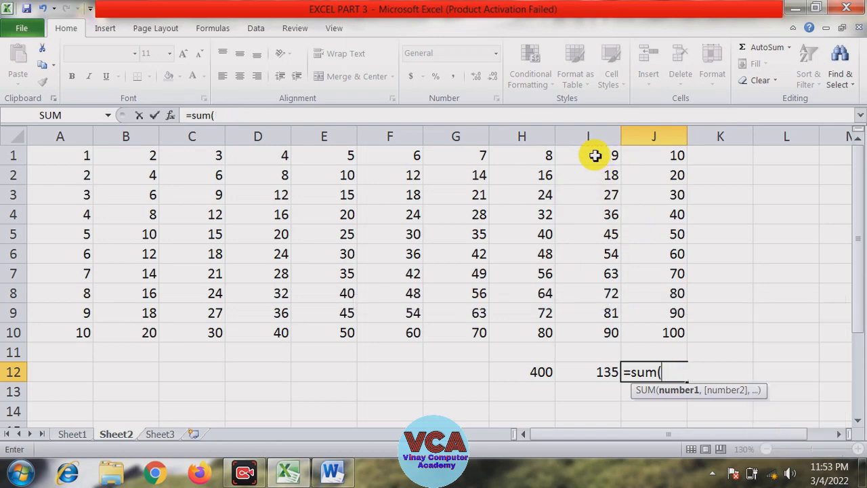
Complete the J12 formula as =SUM(I1:I5) to verify the new SUMIF result
left_click_drag(596, 156, 598, 232)
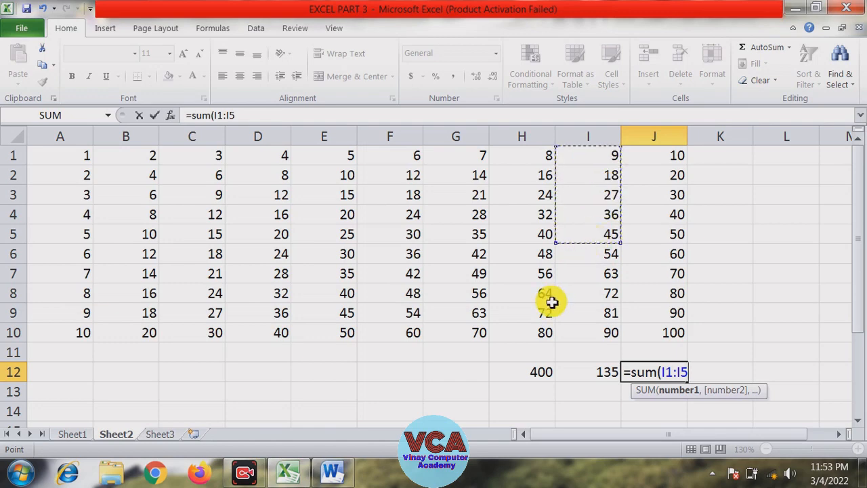
type(")")
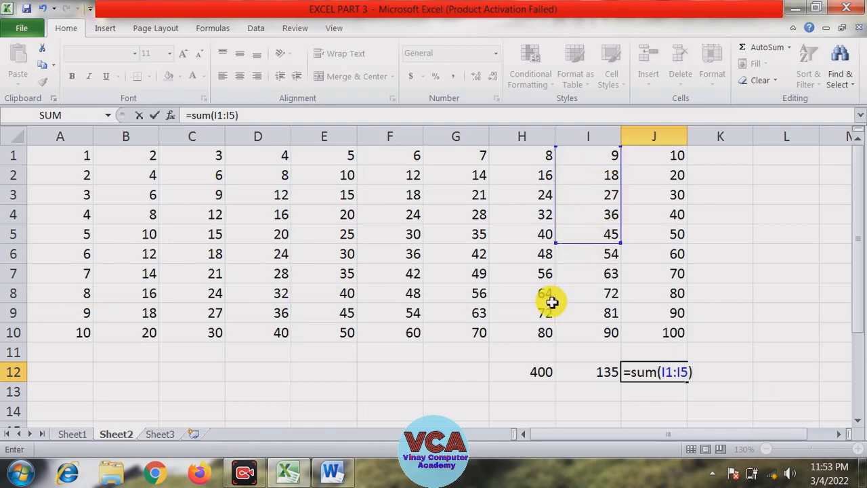
key("Return")
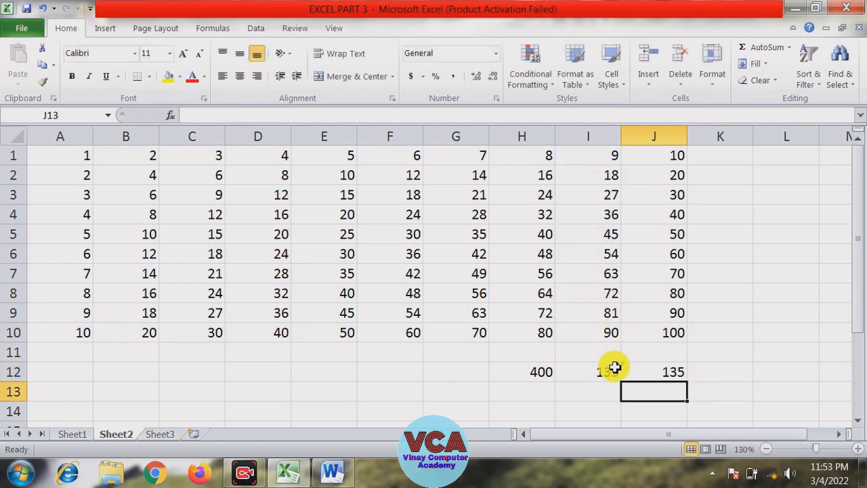
Select I12:J12 to compare the SUMIF and SUM results
left_click_drag(612, 369, 653, 376)
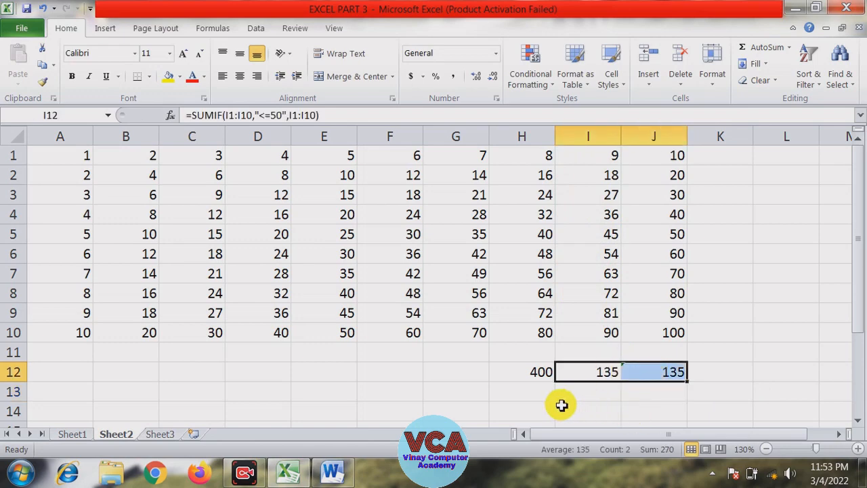
left_click(523, 398)
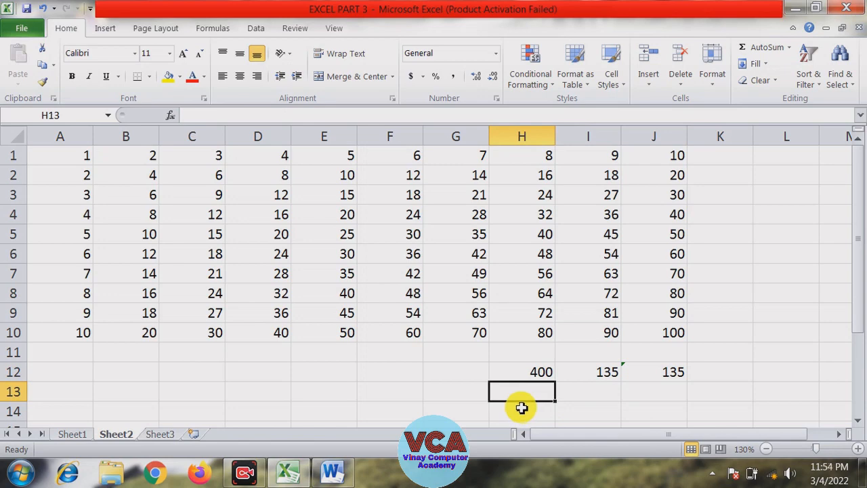
left_click(455, 353)
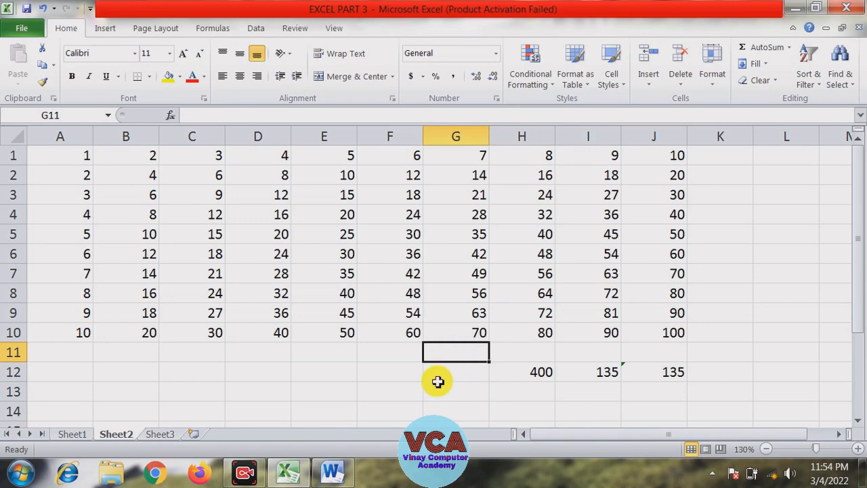
Review the function list on Sheet1 up to PRODUCT, then return to the multiplication table on Sheet2
left_click(81, 437)
left_click(70, 154)
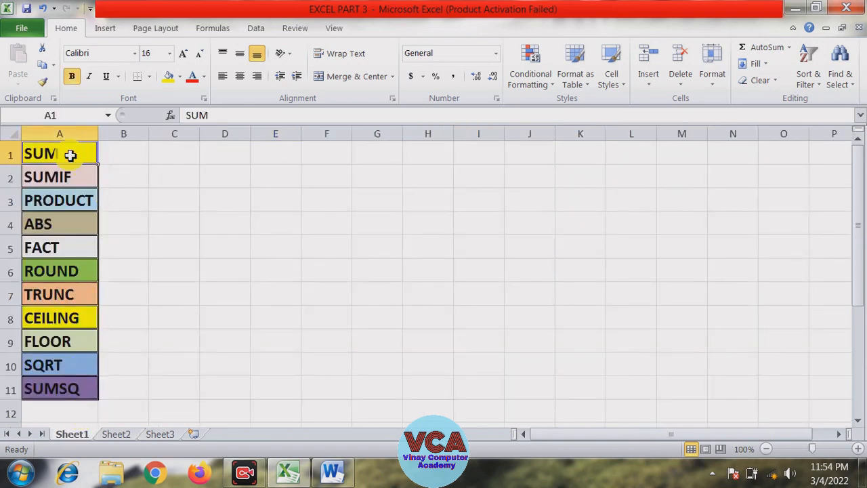
left_click(67, 174)
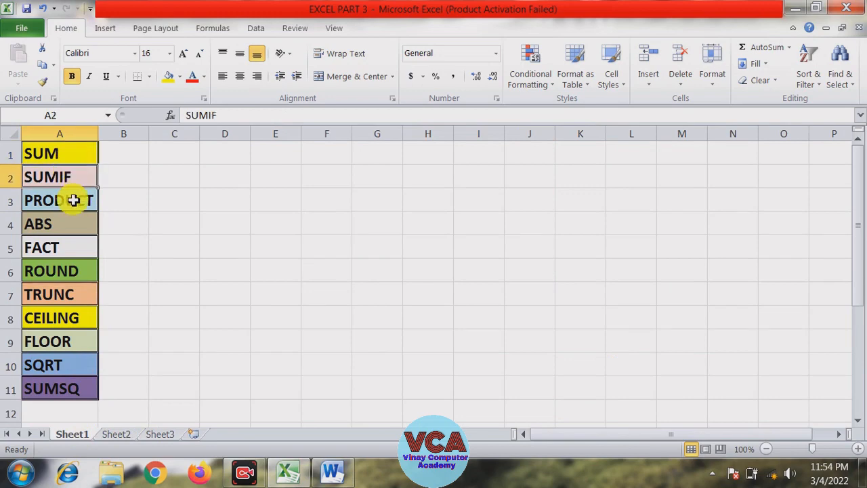
left_click(73, 200)
left_click(130, 433)
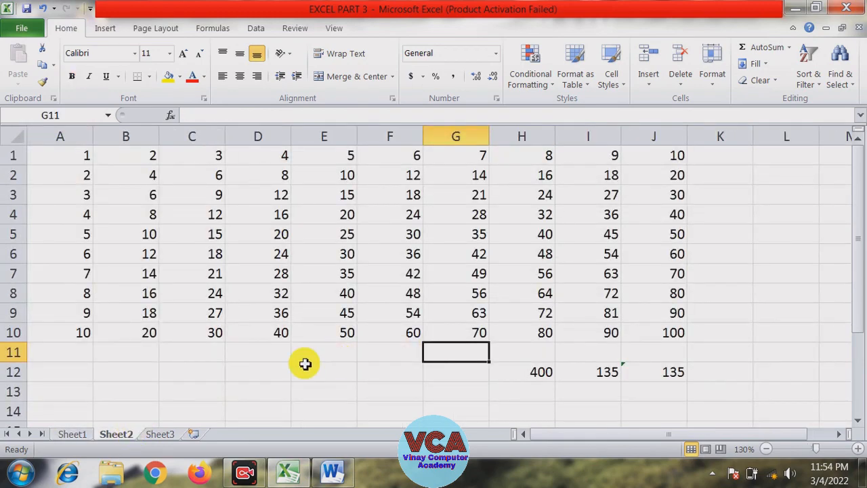
Enter the formula =2*3*4*5 in cell C12 and reselect it to check the formula
left_click_drag(305, 366, 261, 374)
left_click(197, 384)
left_click(177, 370)
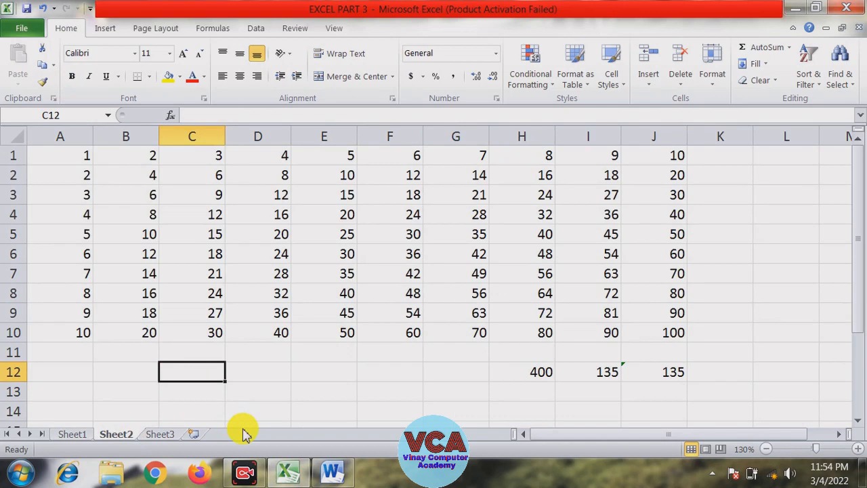
type("=")
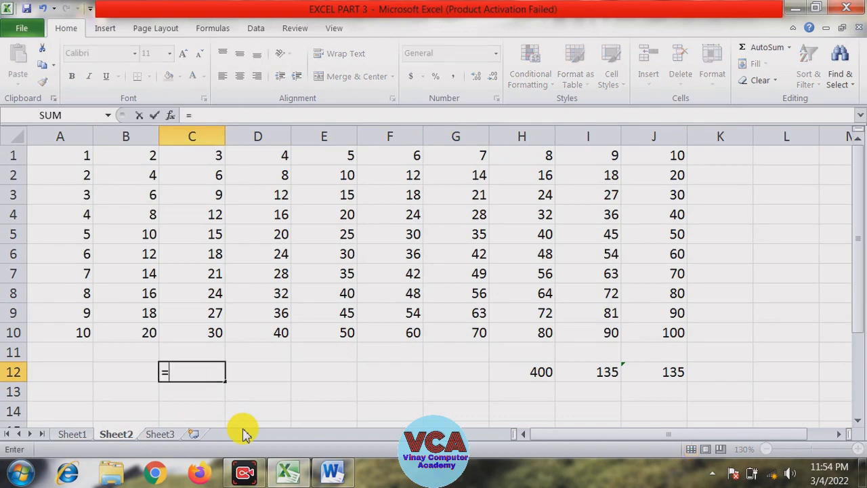
type("2*3*4*5")
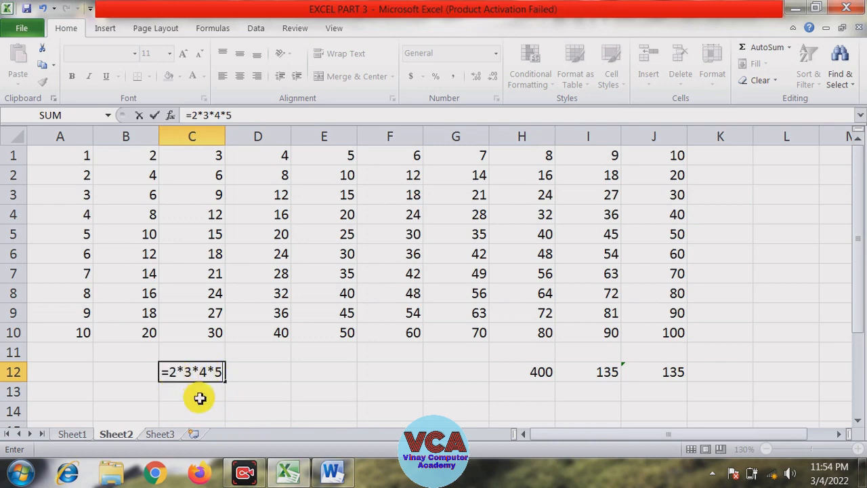
key("Return")
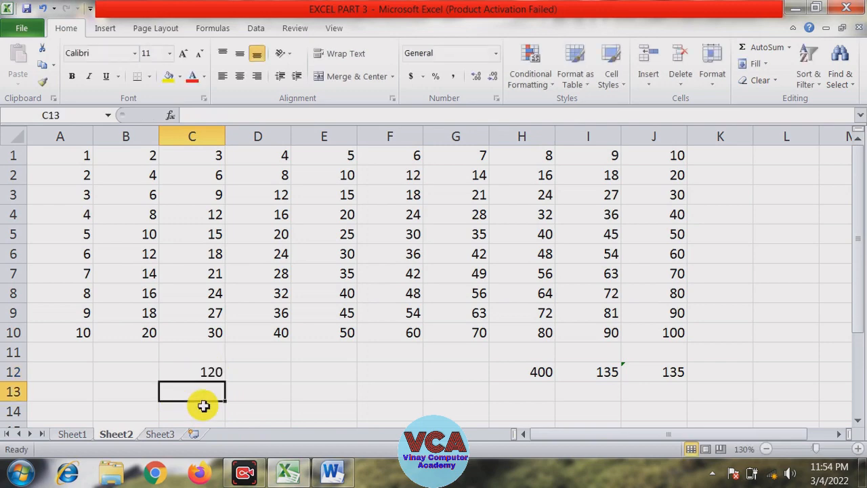
left_click(203, 381)
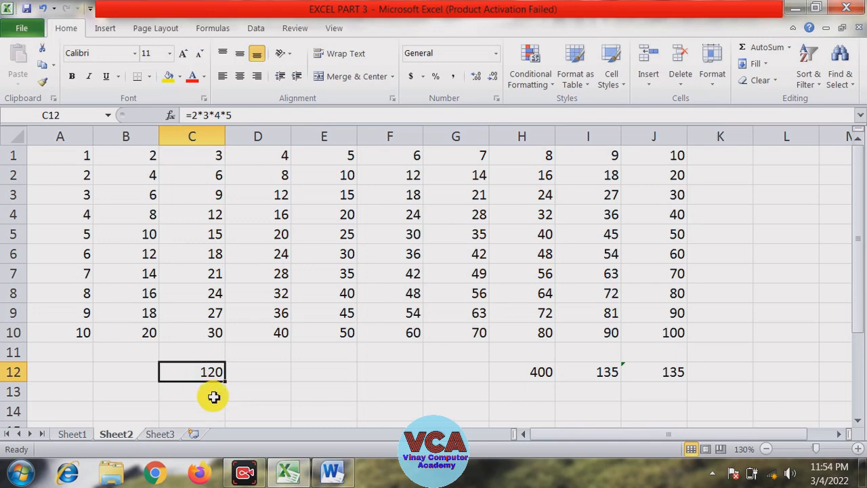
Enter =product(2,3,4,5) in cell C13 to multiply the same numbers with the PRODUCT function
left_click(204, 397)
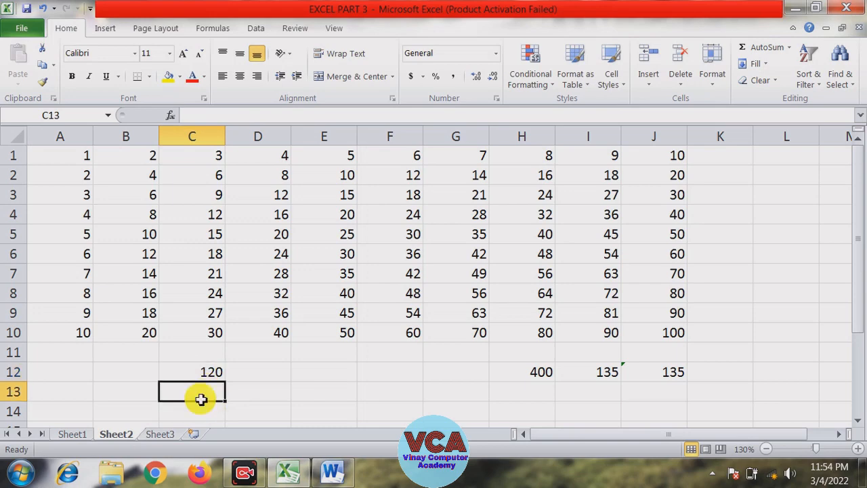
type("=")
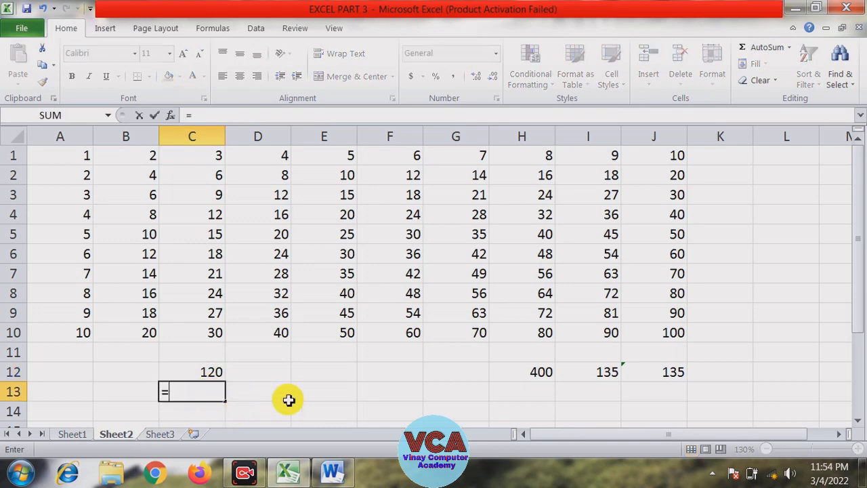
type("p")
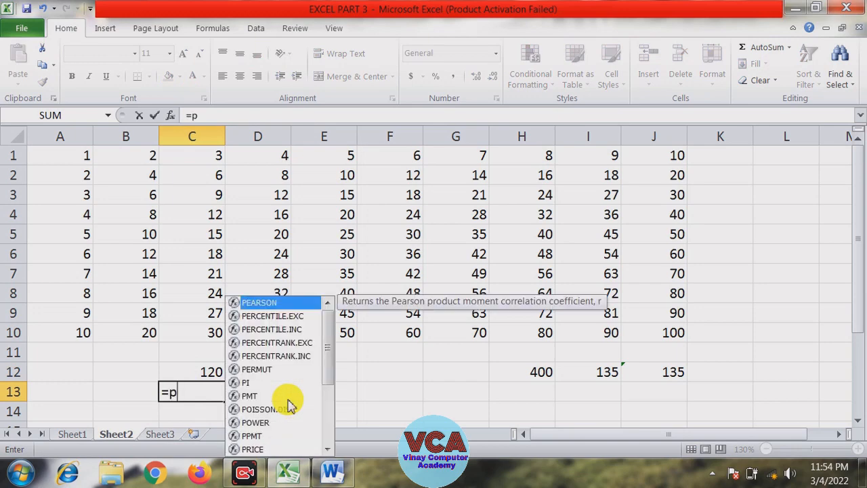
type("rod")
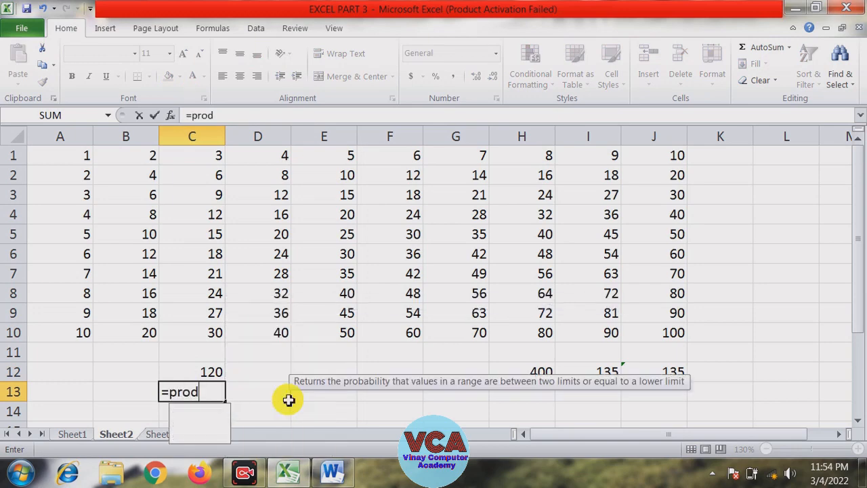
type("uct")
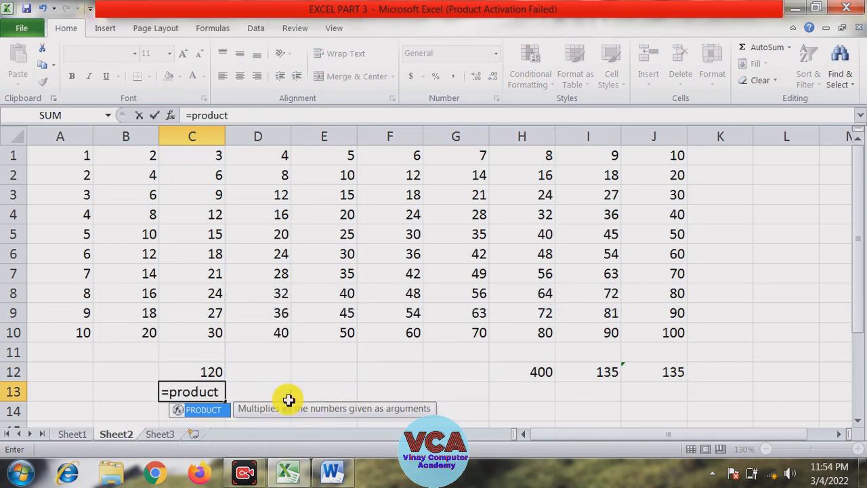
type("(")
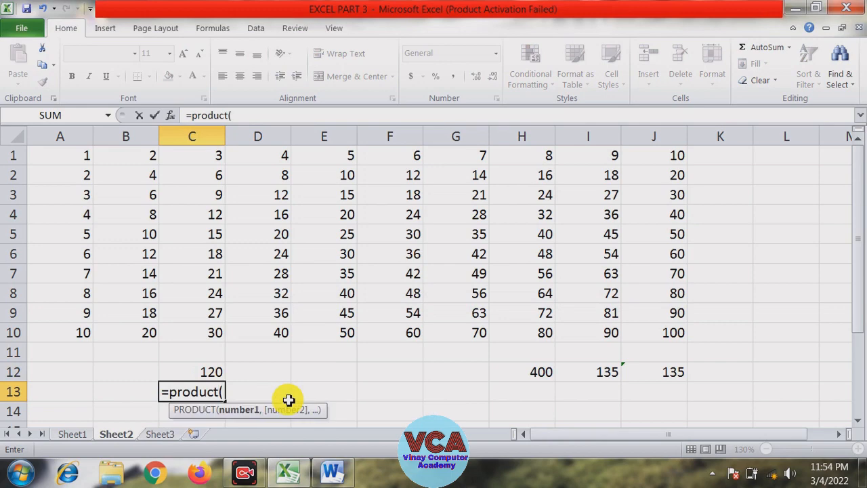
type("2,3")
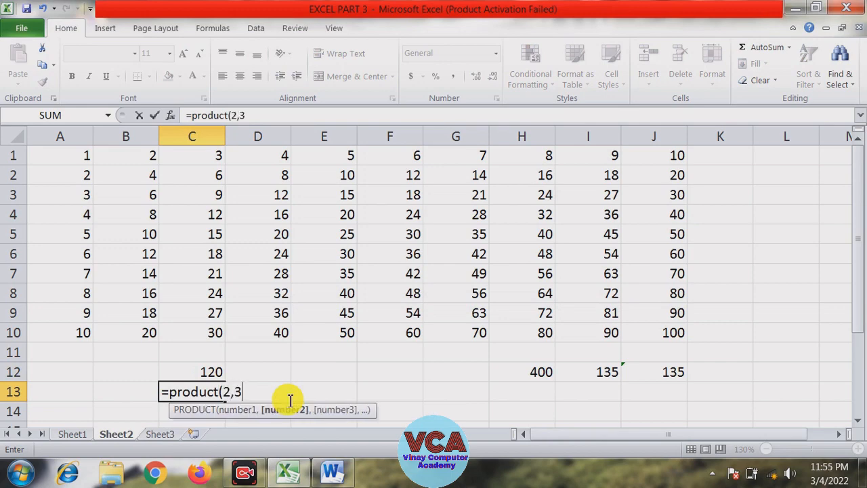
type(",")
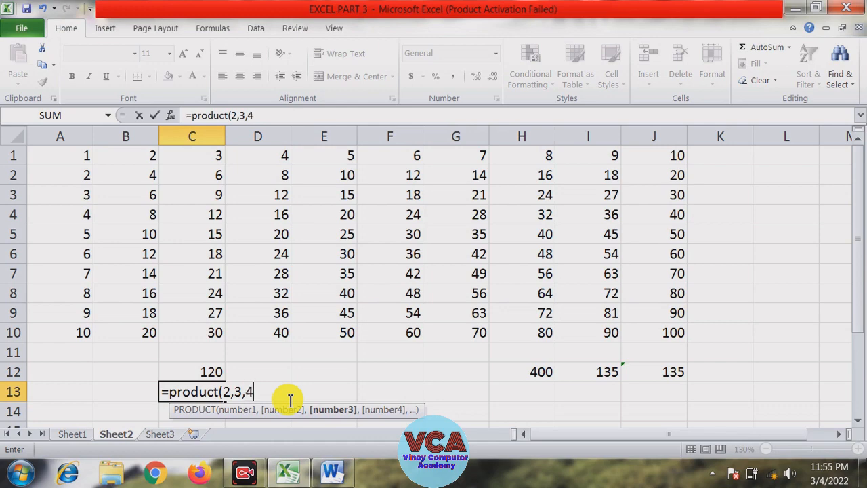
type("4,5")
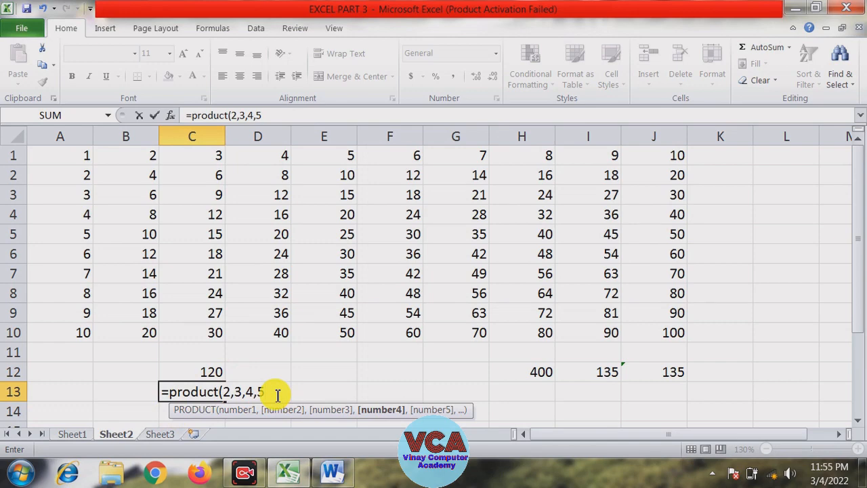
key("Return")
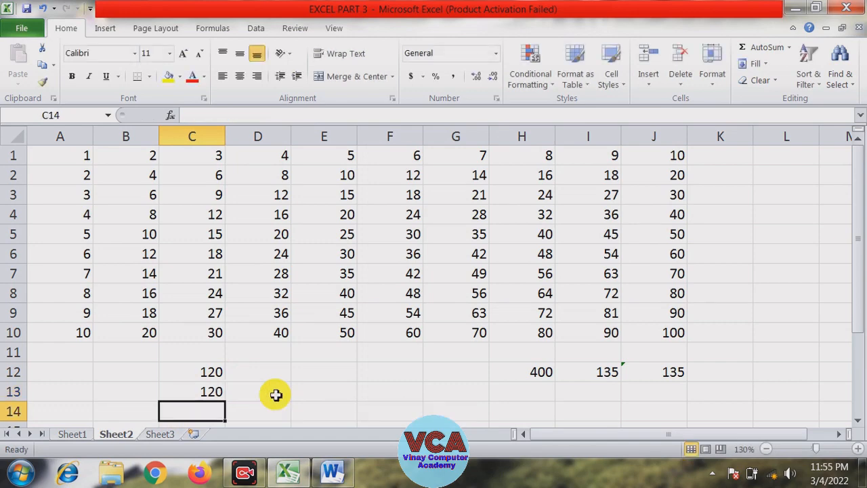
Enter =product(B1:E1) in cell E12, selecting the range B1 to E1 as the argument
left_click(304, 370)
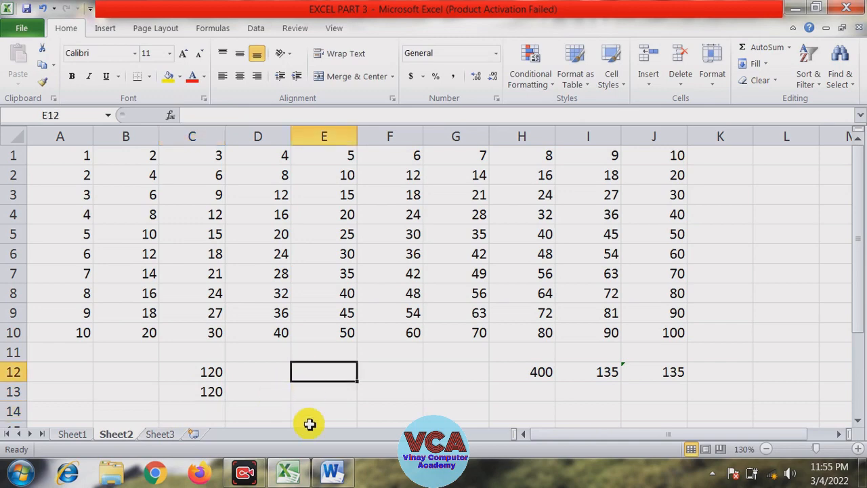
type("=prou")
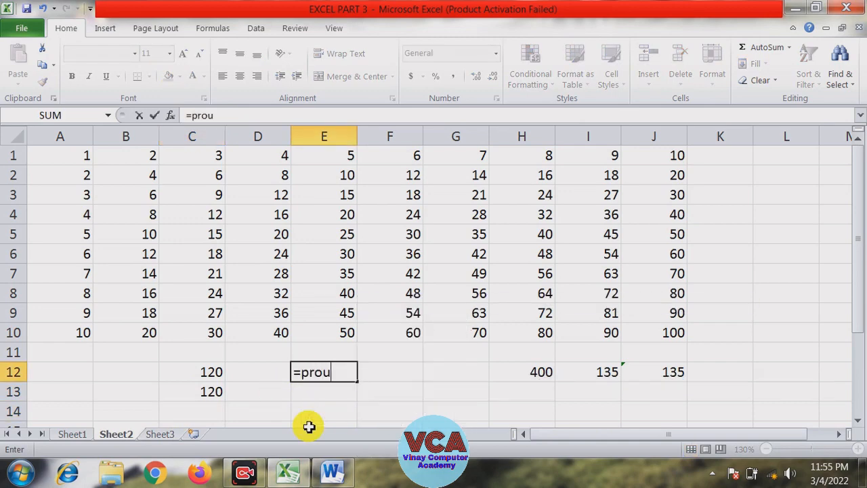
key("BackSpace")
type("du")
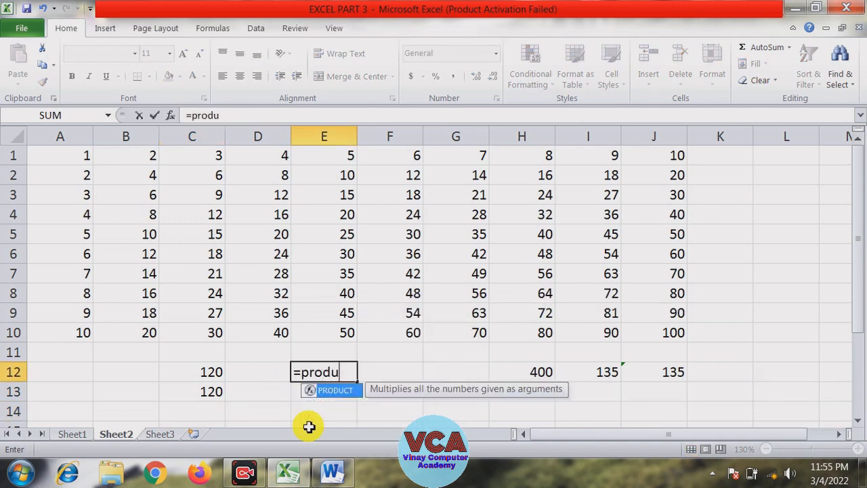
type("ct(")
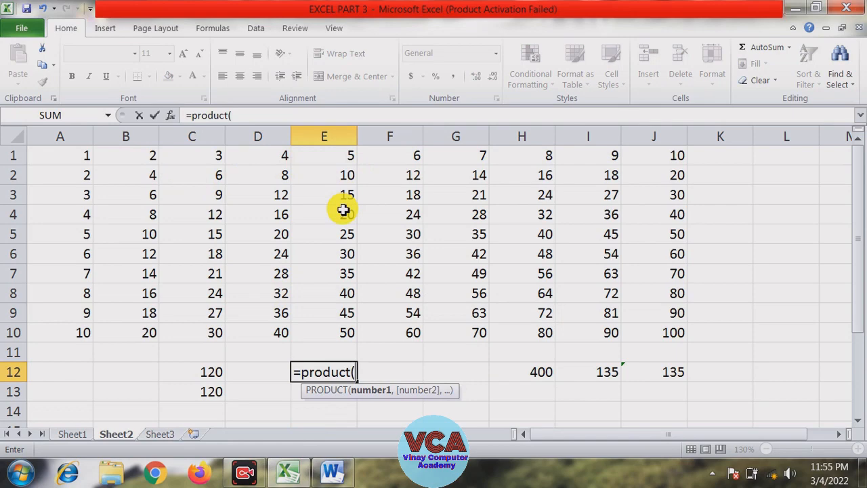
left_click(147, 156)
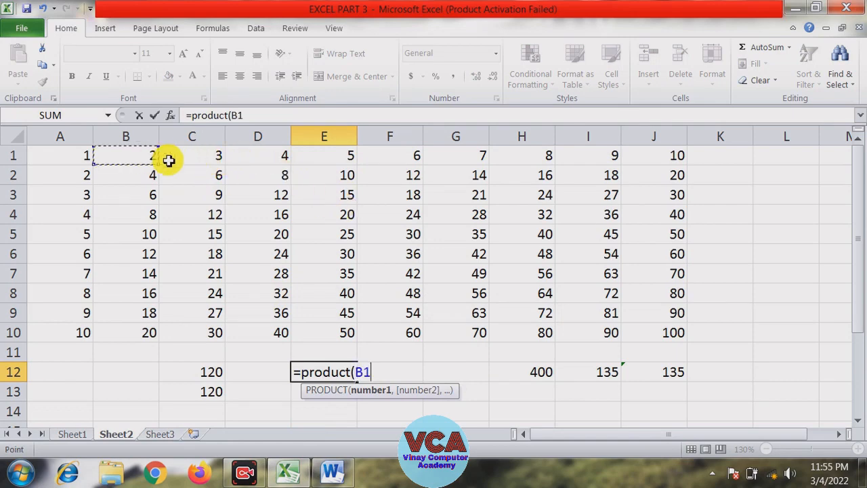
left_click_drag(169, 161, 326, 158)
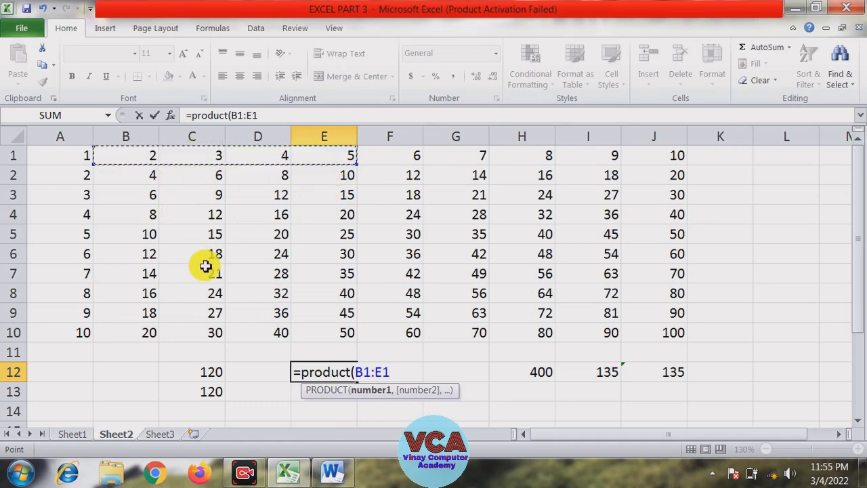
key("Return")
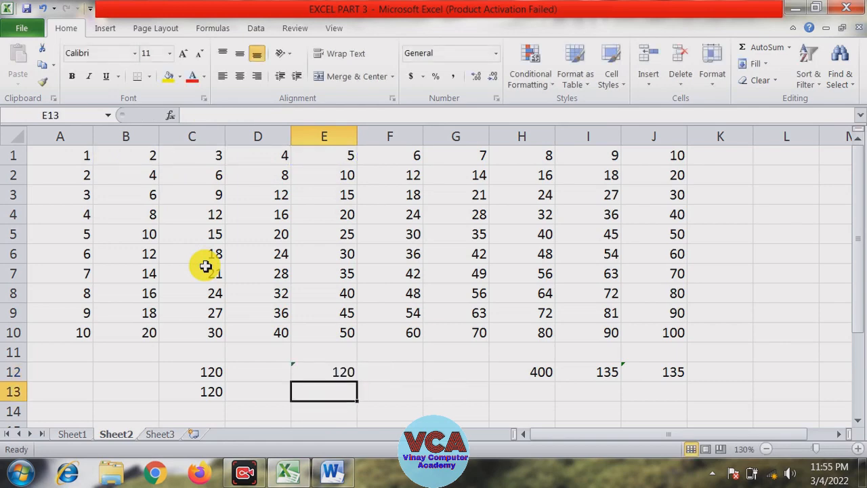
Enter =product(B5,D3,E6) in cell E13 using separate cell references, then reselect it to check the formula
type("=")
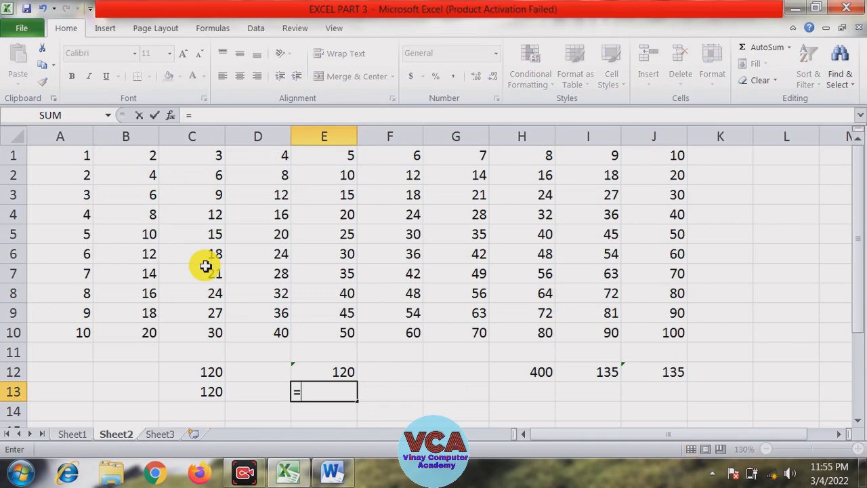
type("product")
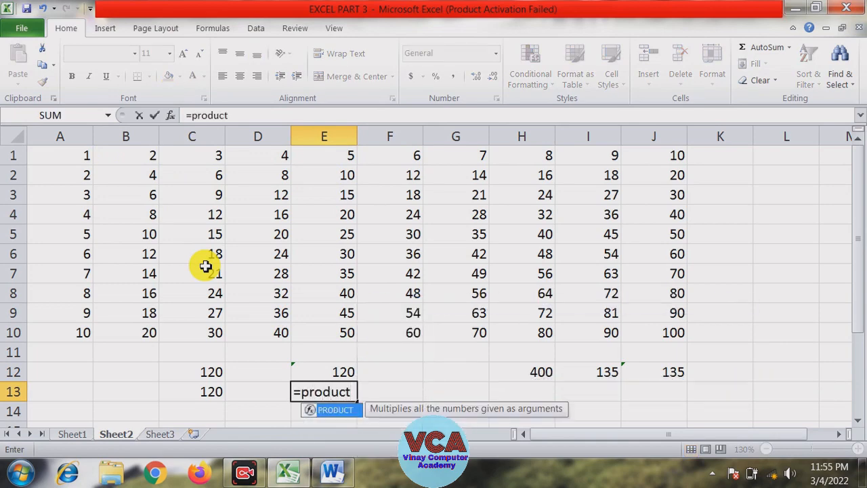
type("(")
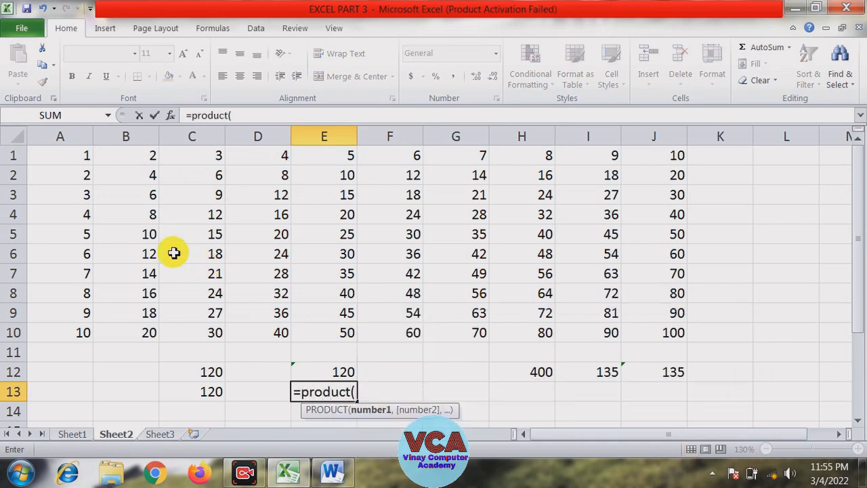
left_click(145, 234)
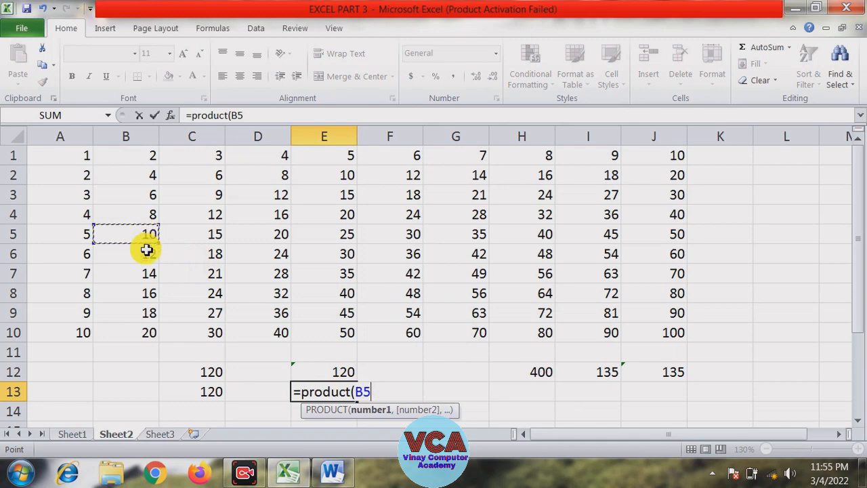
type(",")
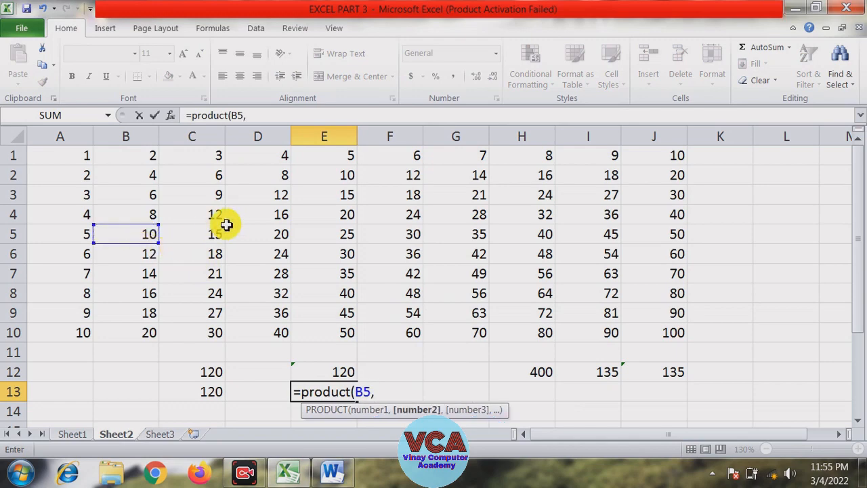
left_click(272, 196)
type(",")
left_click(325, 252)
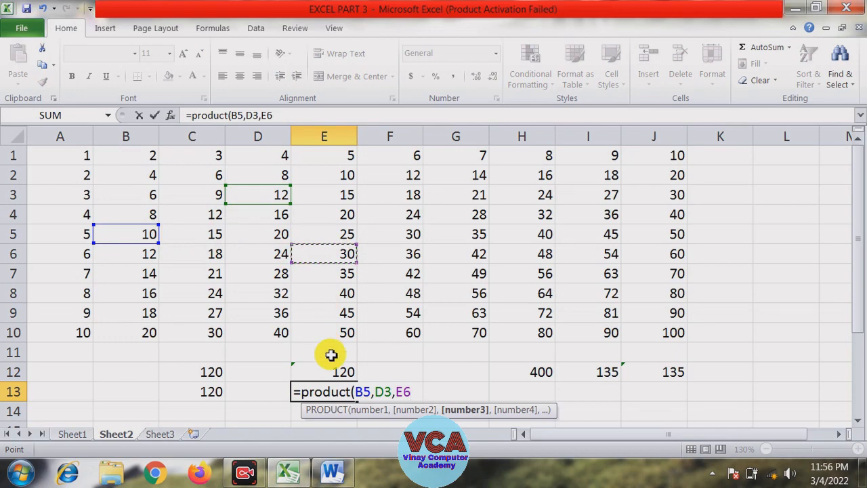
type(")")
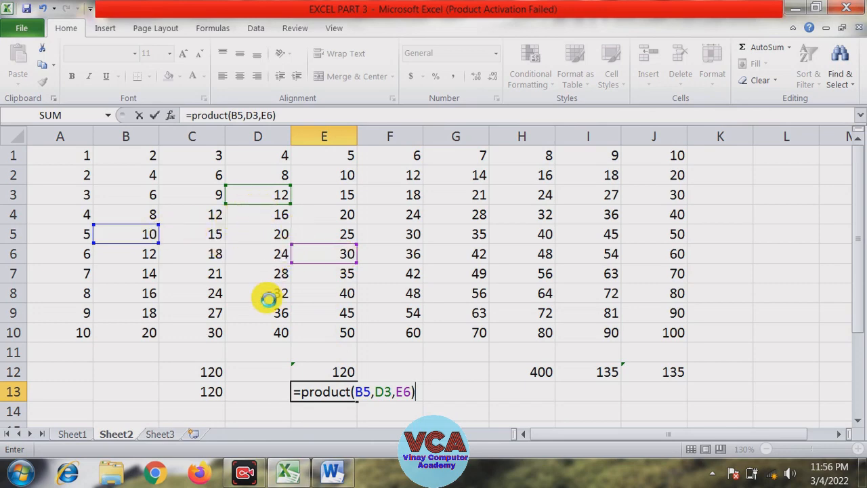
key("Return")
left_click(340, 396)
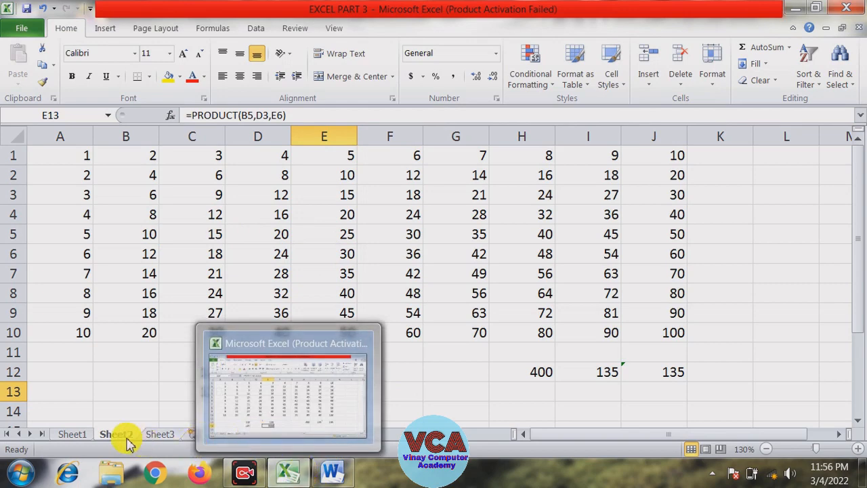
Return to the function list on Sheet1 at ABS, then switch to the Word notes document
left_click(72, 434)
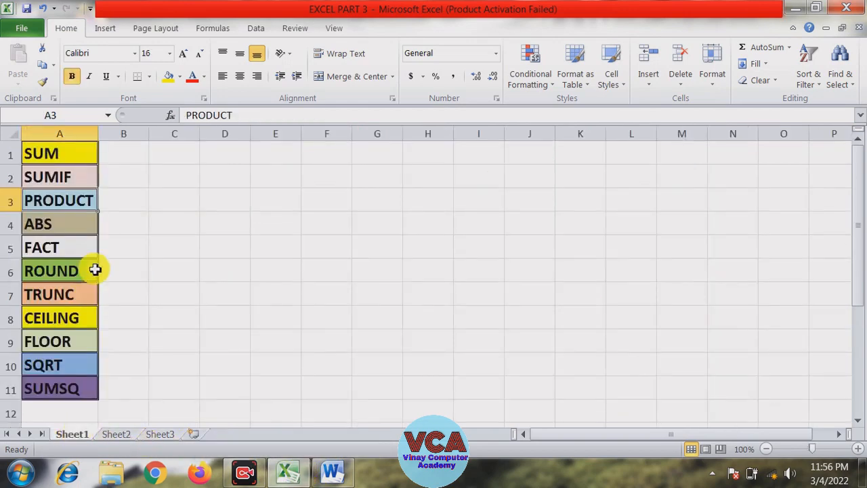
left_click(61, 223)
left_click(332, 472)
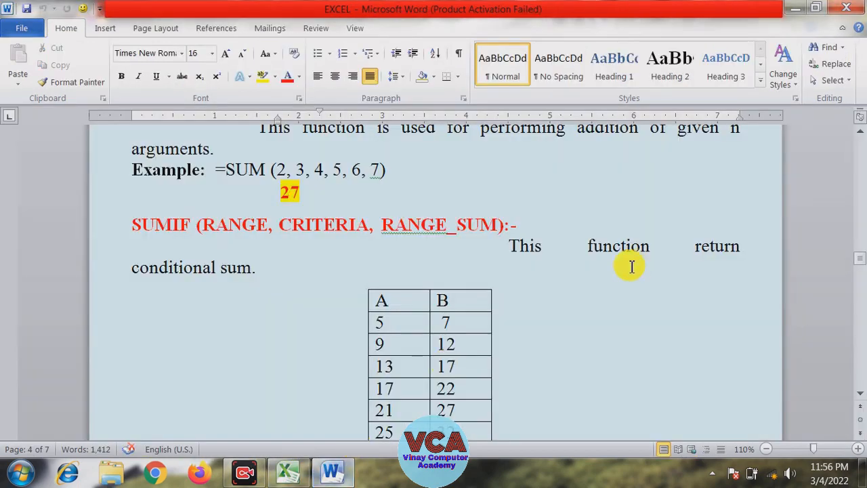
Switch to the Excel workbook's Sheet2 and enter =I1-J1 in cell K1 by selecting cells I1 and J1
left_click(301, 477)
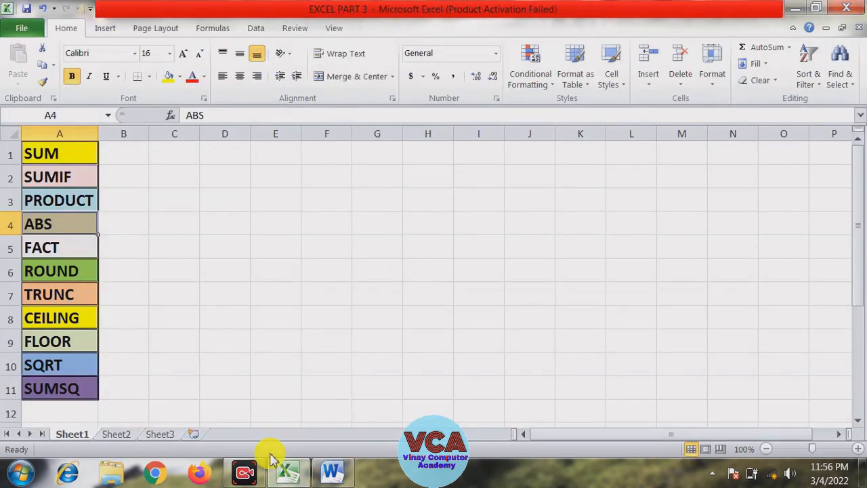
left_click(117, 434)
left_click(713, 271)
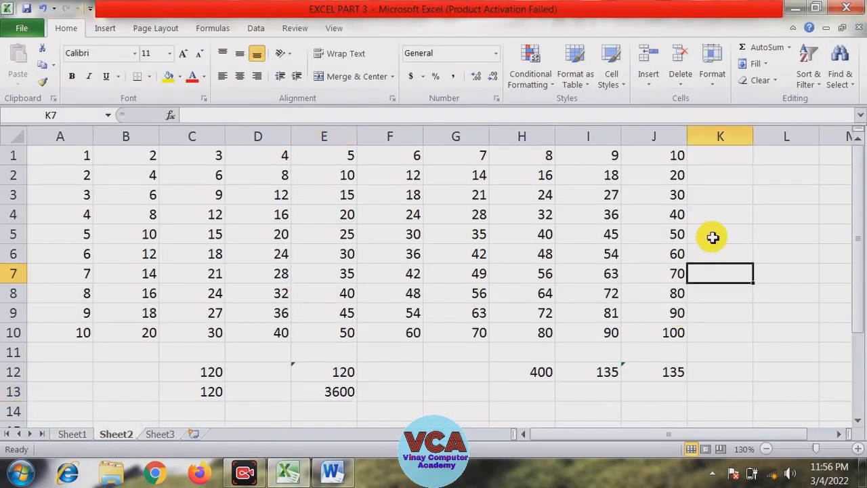
left_click(724, 157)
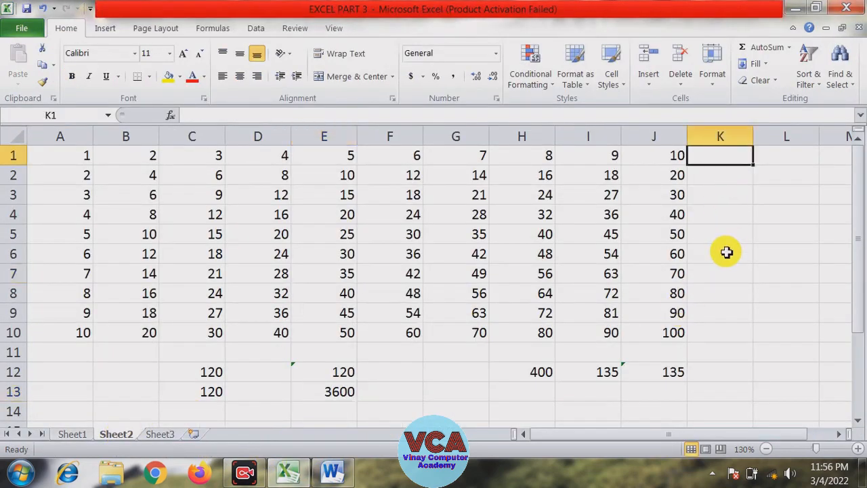
type("=")
left_click(612, 157)
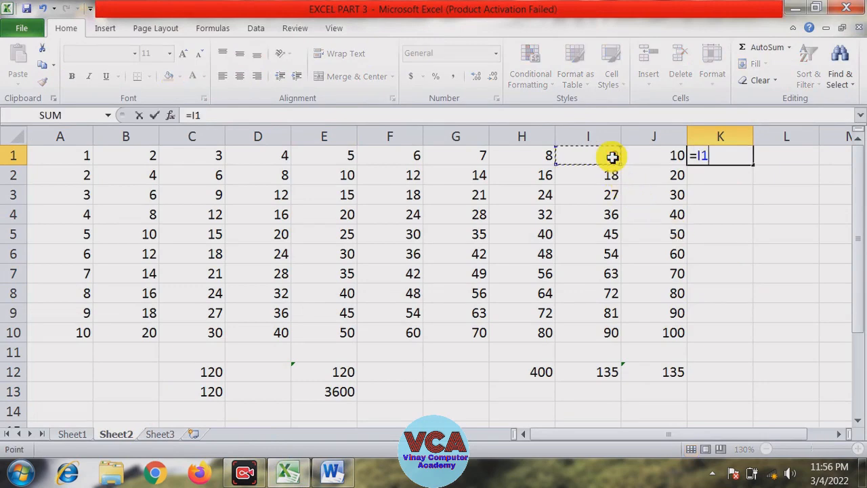
type("-")
left_click(652, 157)
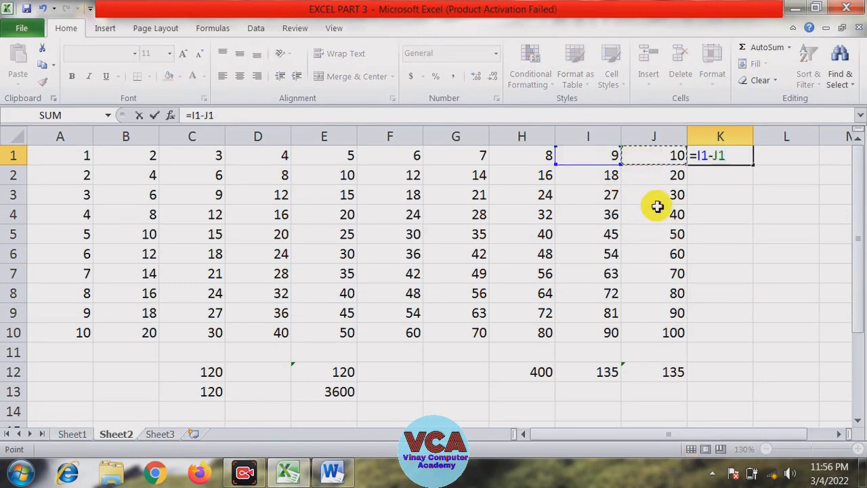
key("Return")
key("Up")
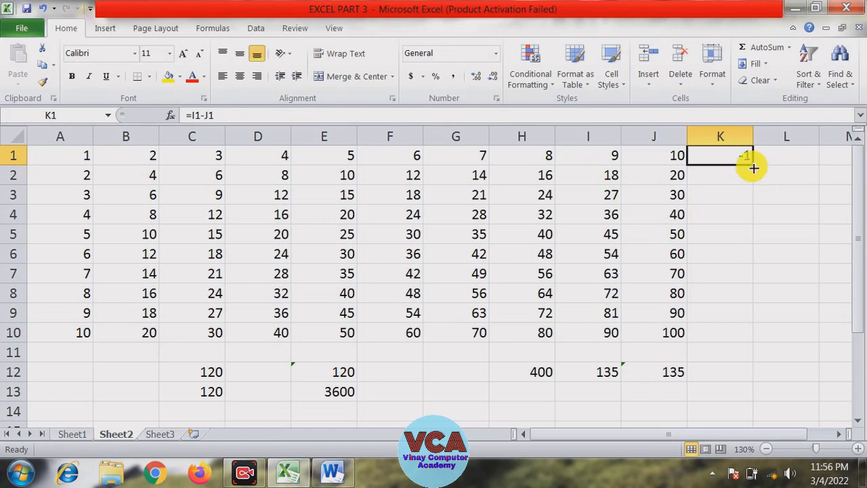
Fill the K1 subtraction formula down to K10
left_click_drag(753, 168, 745, 339)
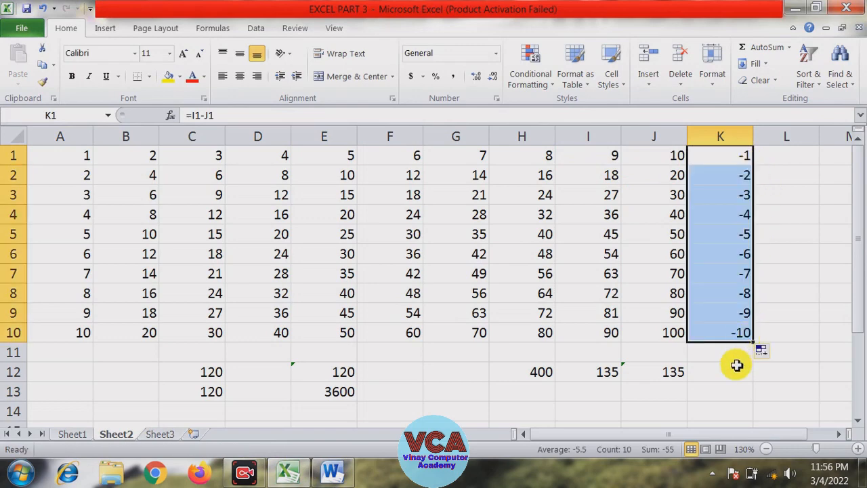
left_click(737, 365)
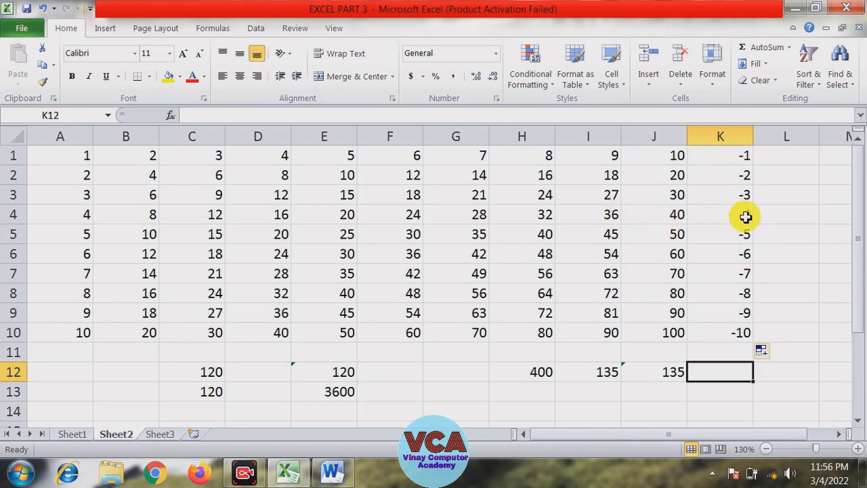
left_click(776, 218)
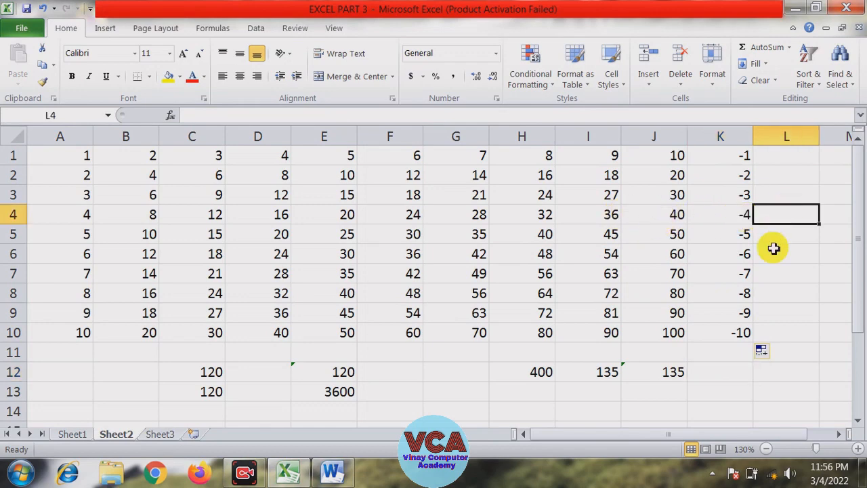
Enter =abs(-5) in cell G13 to show the absolute value function, then reselect it to check the formula
left_click(741, 377)
left_click(722, 390)
left_click(443, 393)
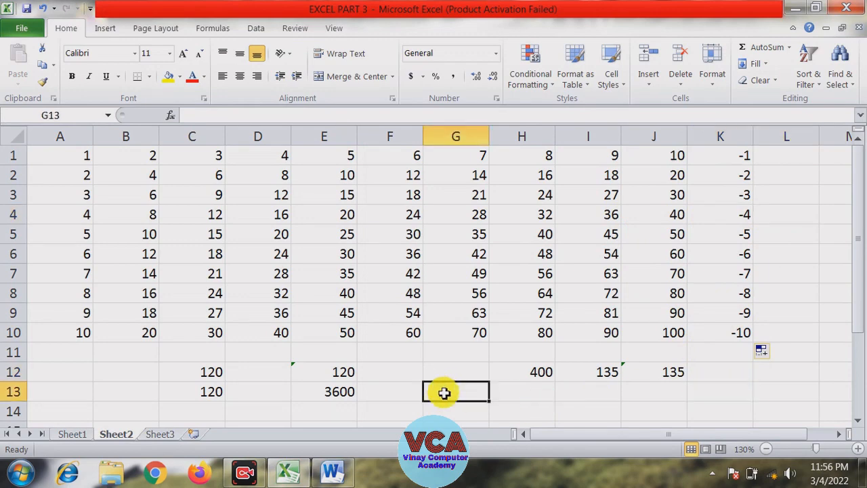
type("=abs")
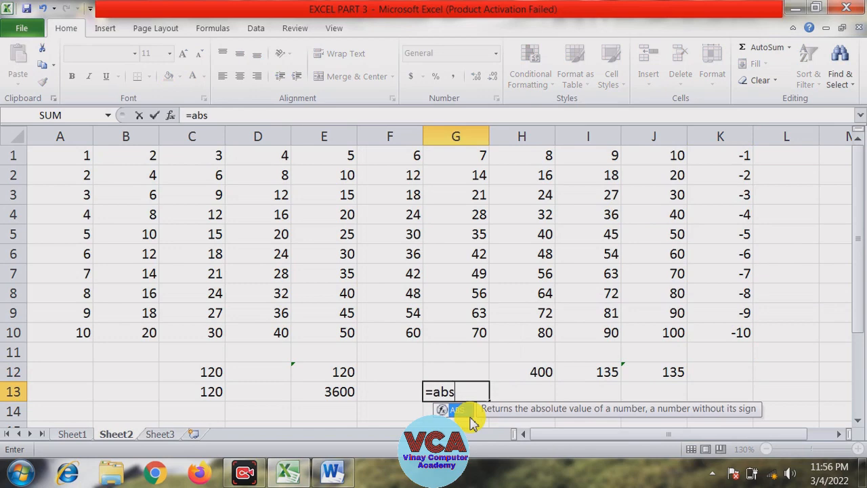
type("(-5")
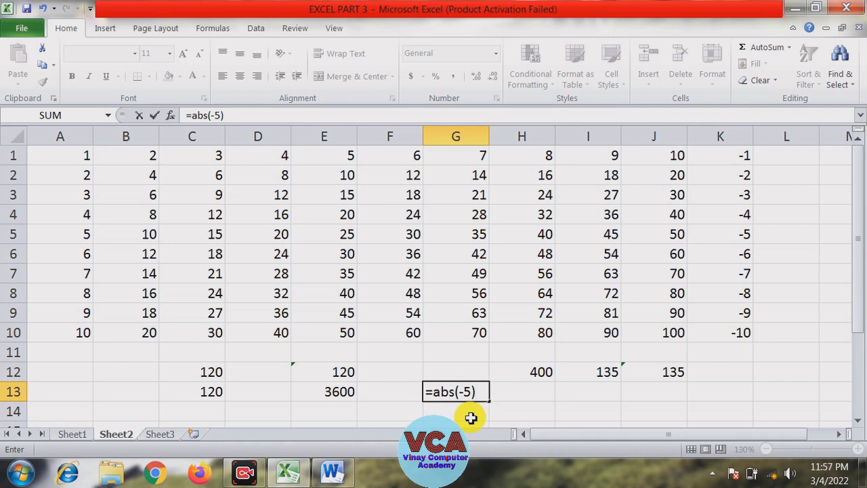
key("Return")
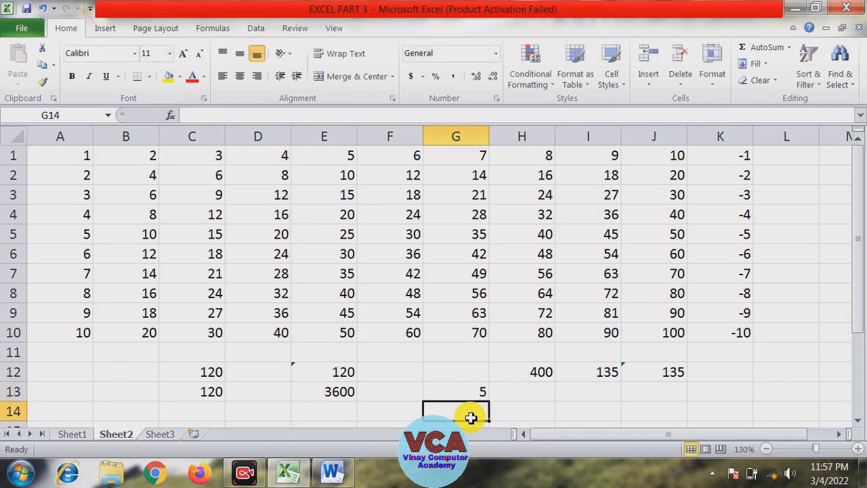
key("Up")
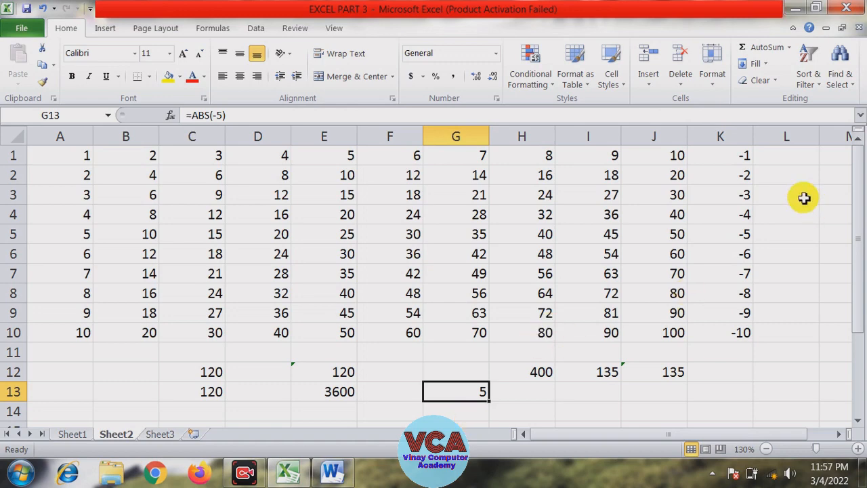
Enter =abs(K1) in cell L1, selecting K1 as the argument
left_click(790, 160)
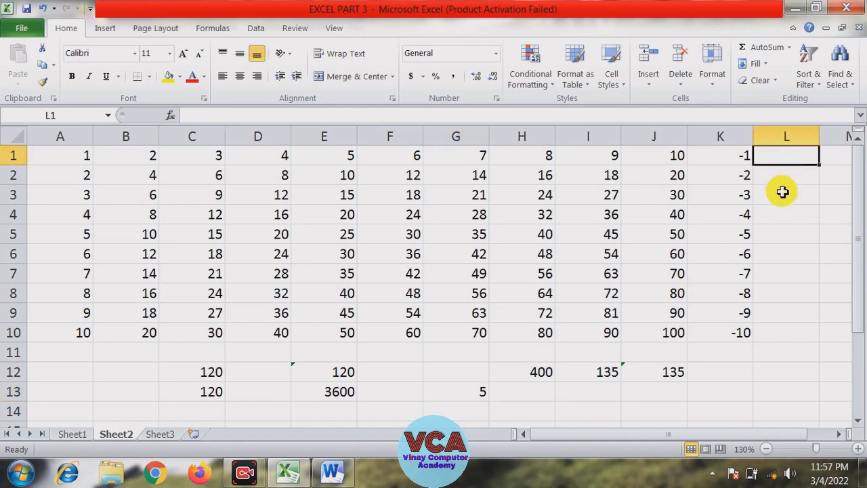
type("=")
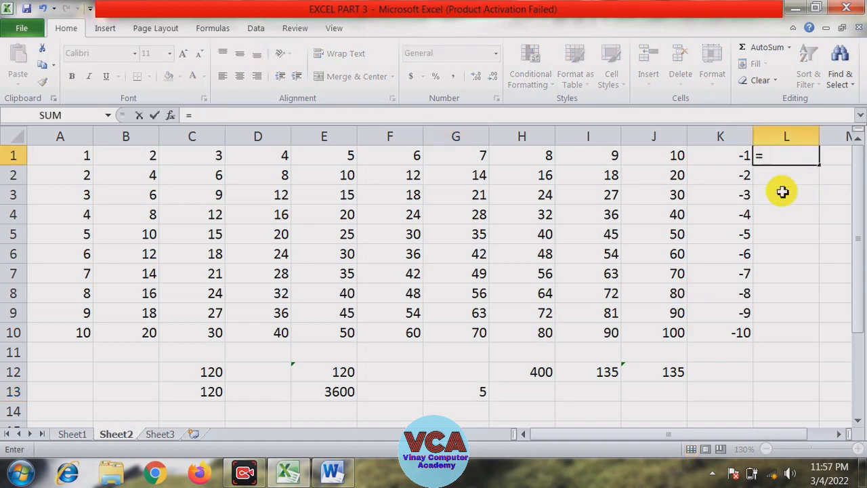
type("abs")
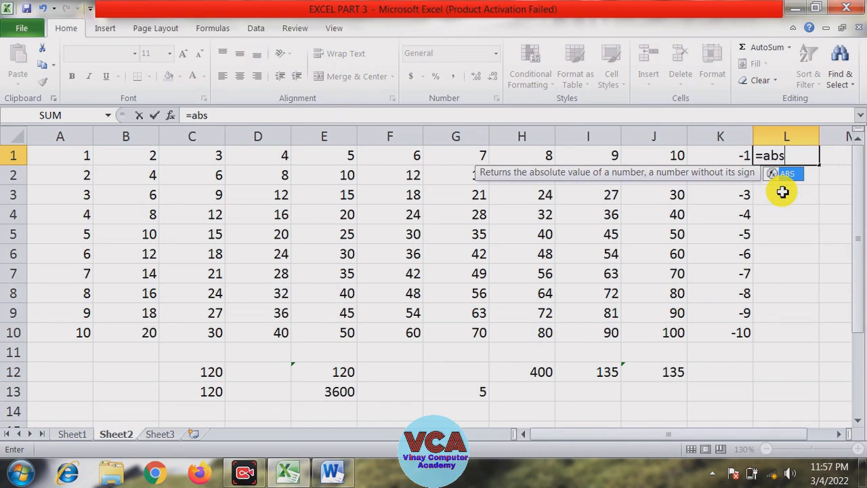
type("(")
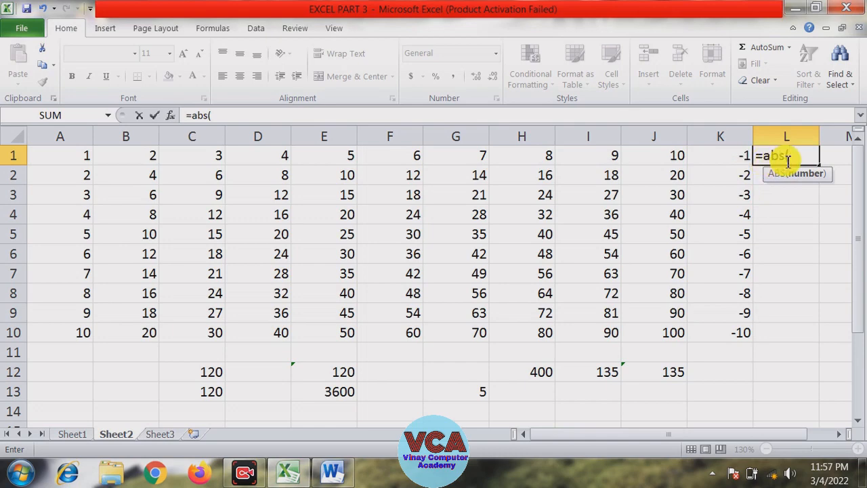
left_click(739, 157)
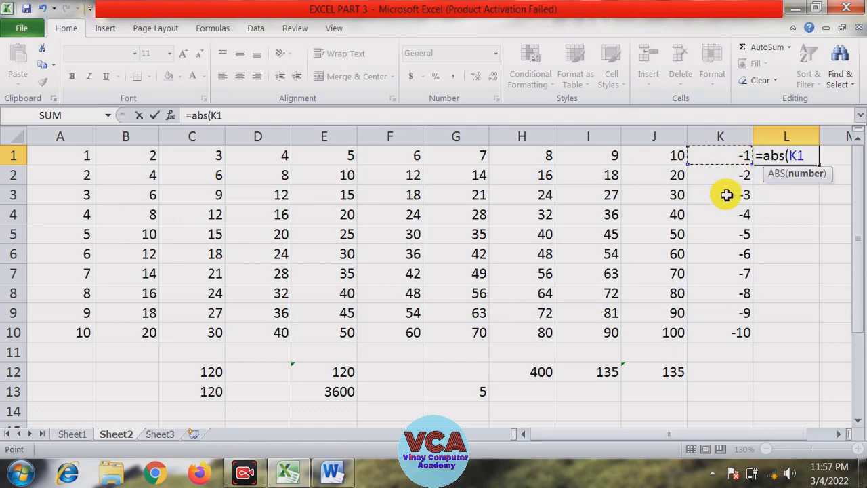
type(")")
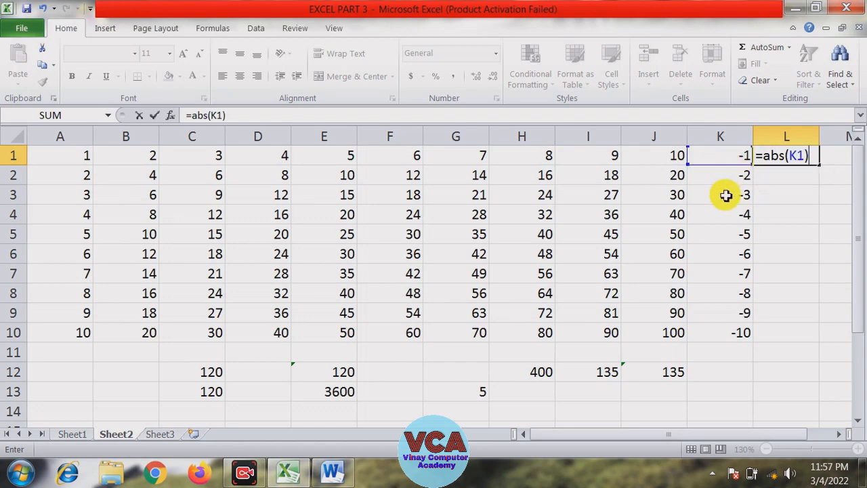
key("Return")
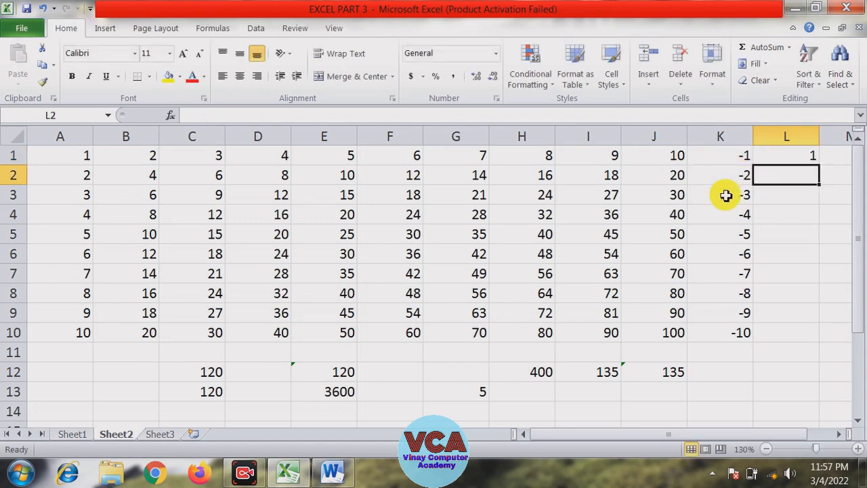
Fill the ABS formula from L1 down to L10
left_click(725, 159)
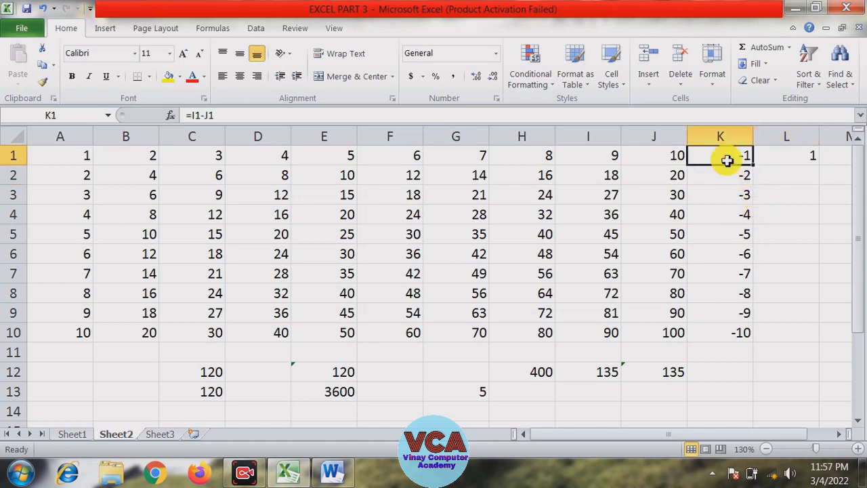
left_click(787, 158)
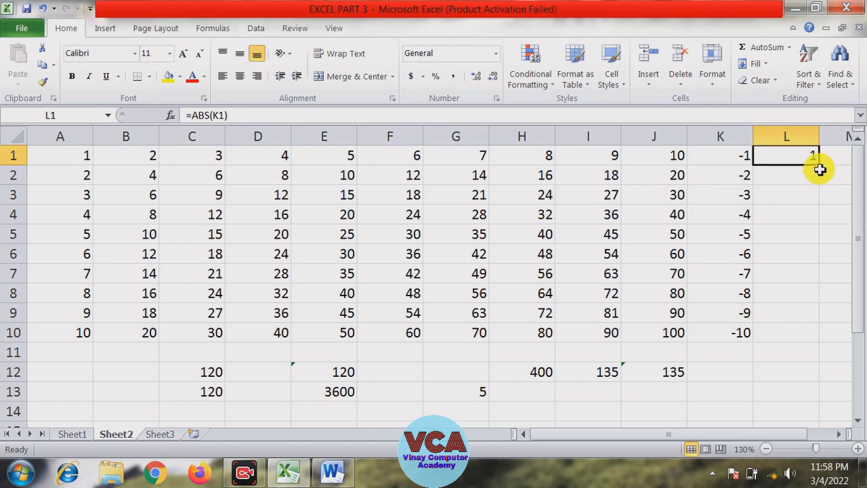
left_click_drag(821, 168, 813, 342)
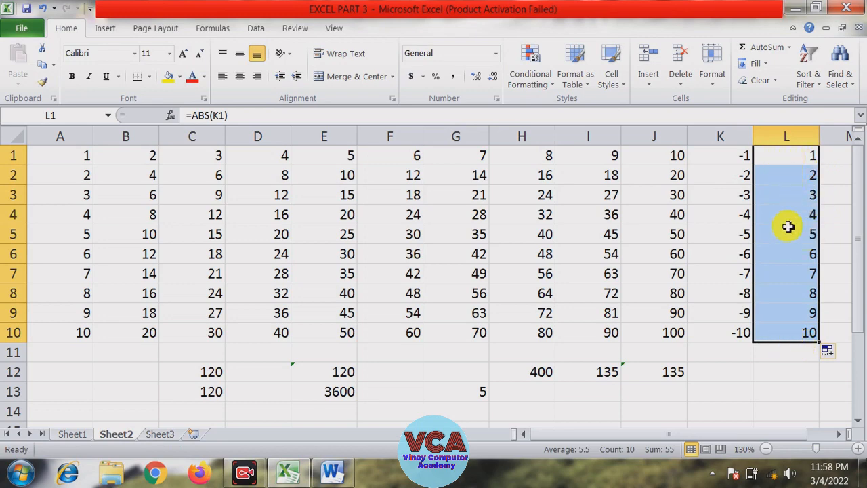
left_click(776, 373)
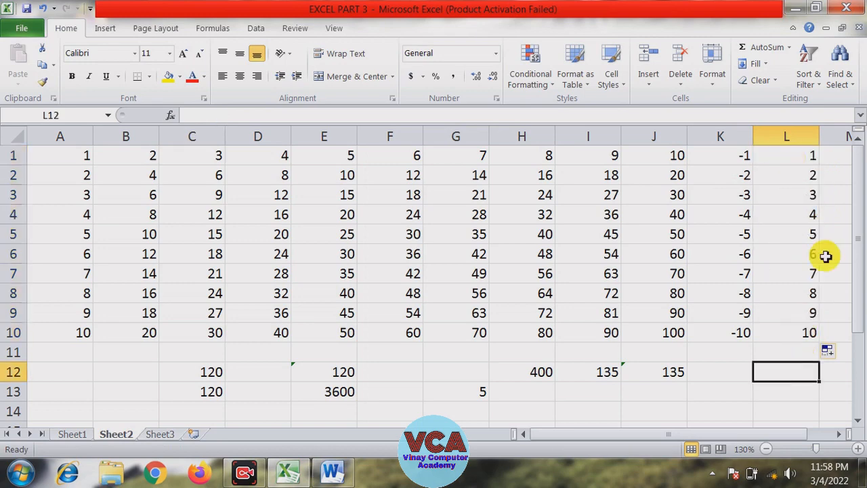
Compare the subtraction results in column K with the absolute values in column L
left_click_drag(732, 160, 732, 333)
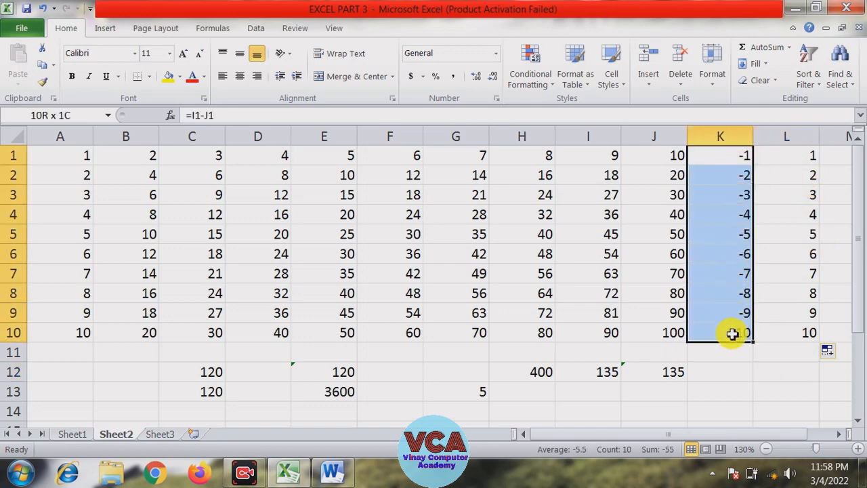
left_click(772, 372)
left_click_drag(789, 151, 800, 329)
left_click(751, 368)
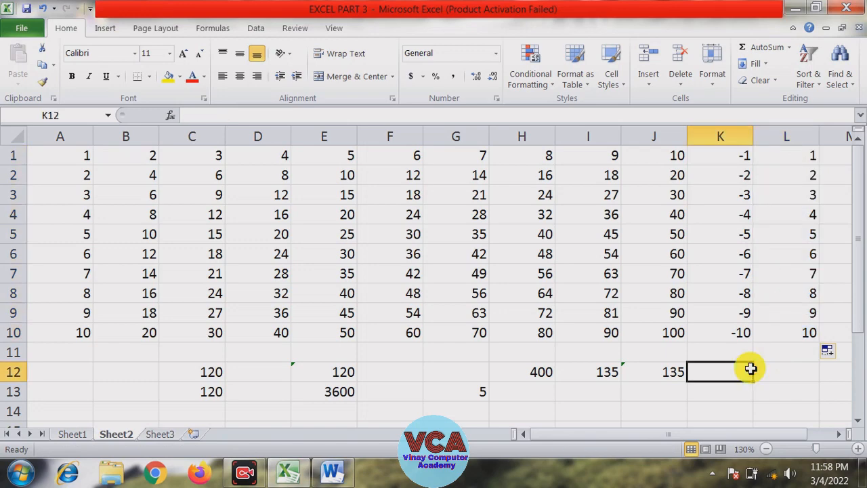
left_click(729, 135)
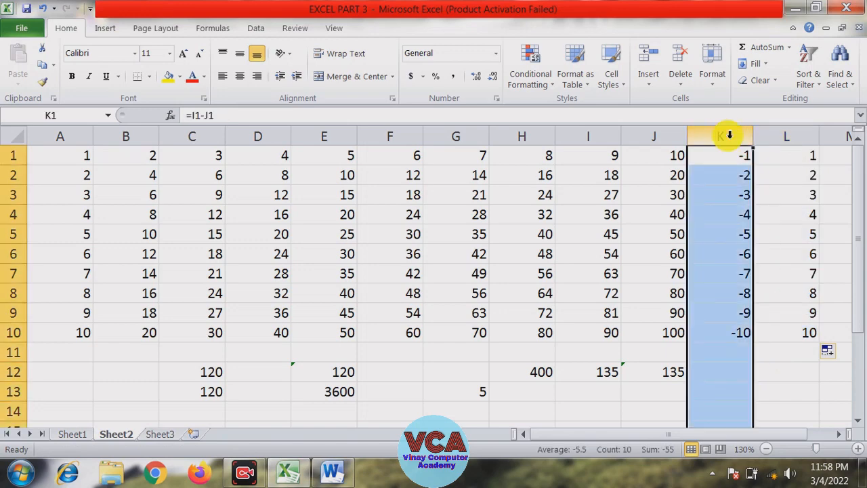
left_click(798, 132)
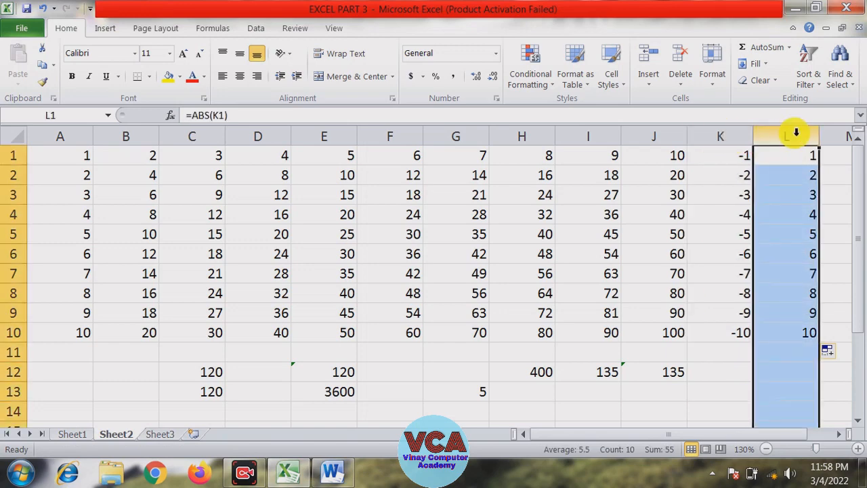
left_click(733, 134)
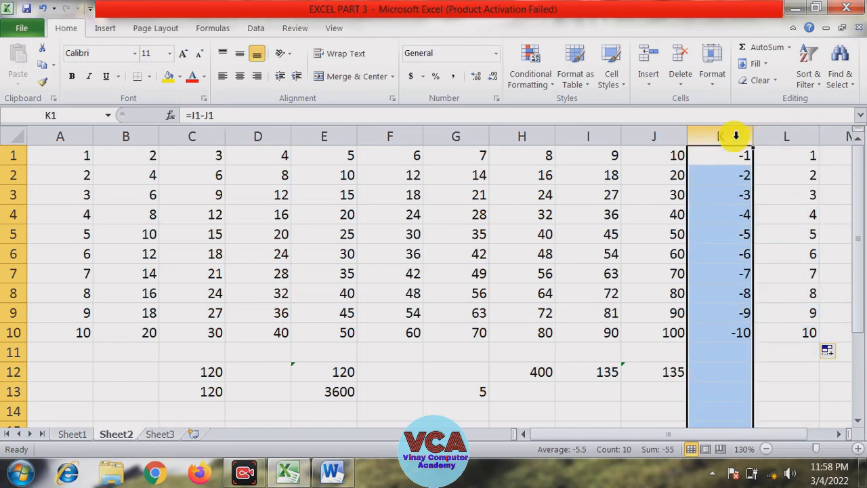
left_click(796, 135)
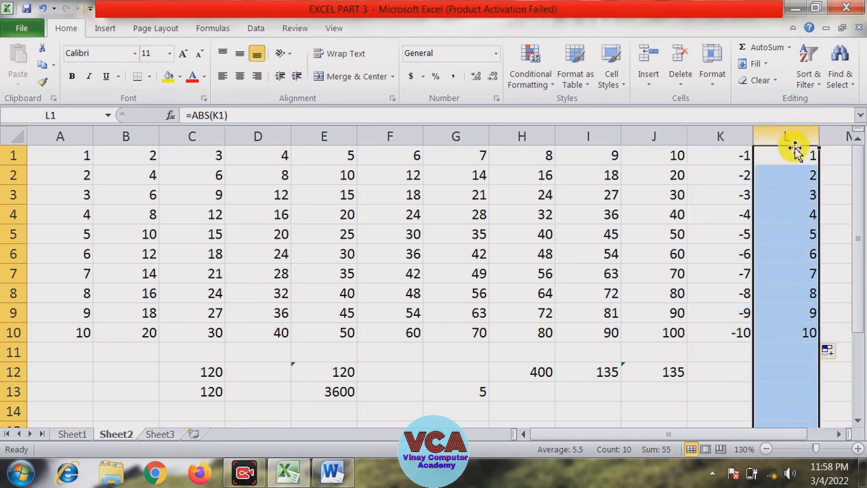
left_click(740, 371)
Clear all contents of column L
left_click(737, 155)
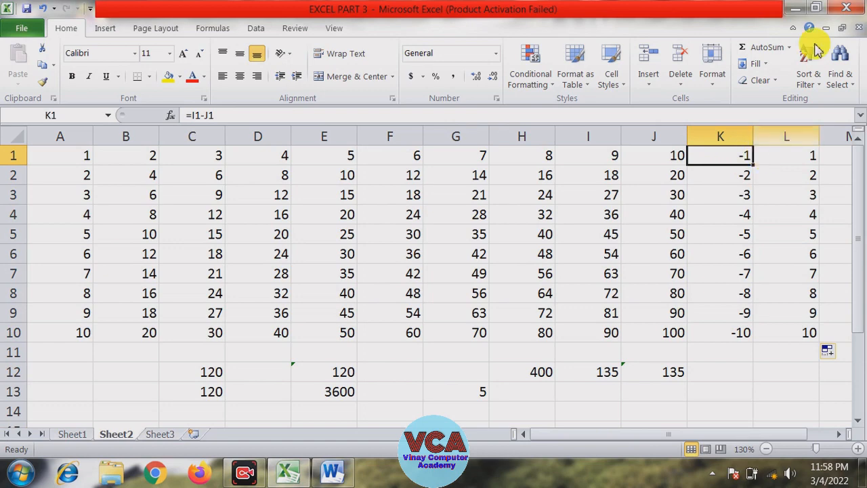
left_click(786, 194)
left_click(801, 139)
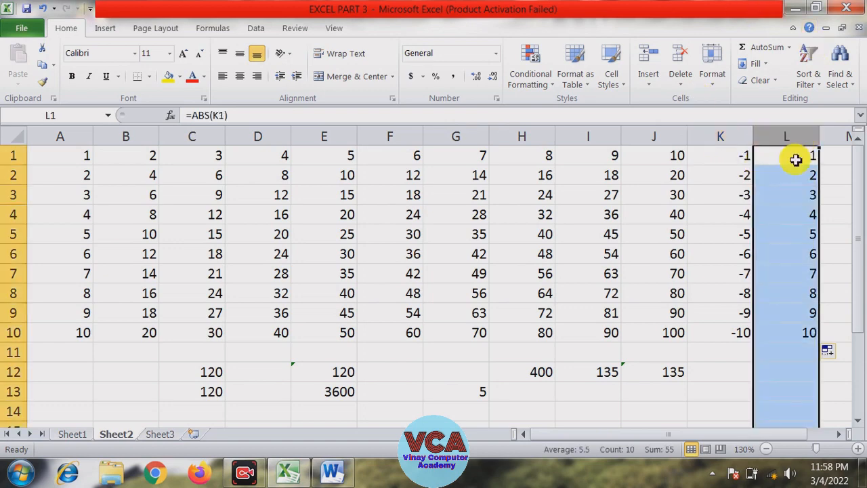
key("Delete")
Wrap the K1 subtraction formula in ABS as =abs(I1-J1) and fill it down to K10
left_click(736, 210)
left_click(740, 159)
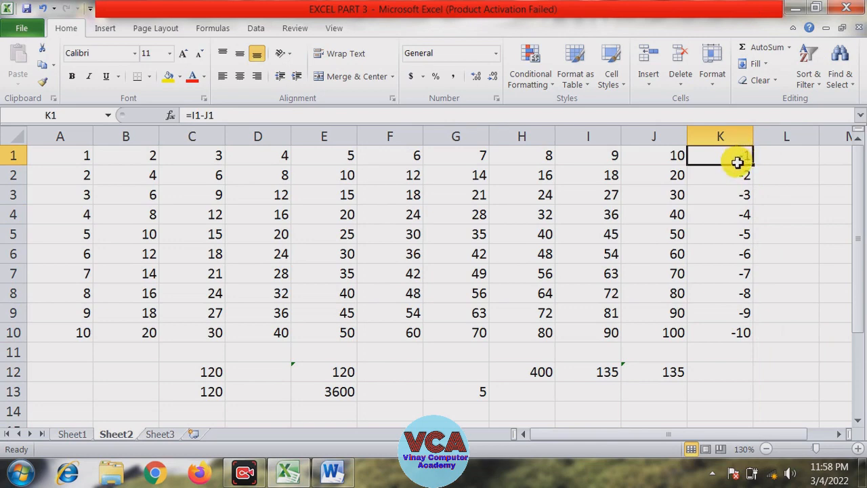
left_click(194, 116)
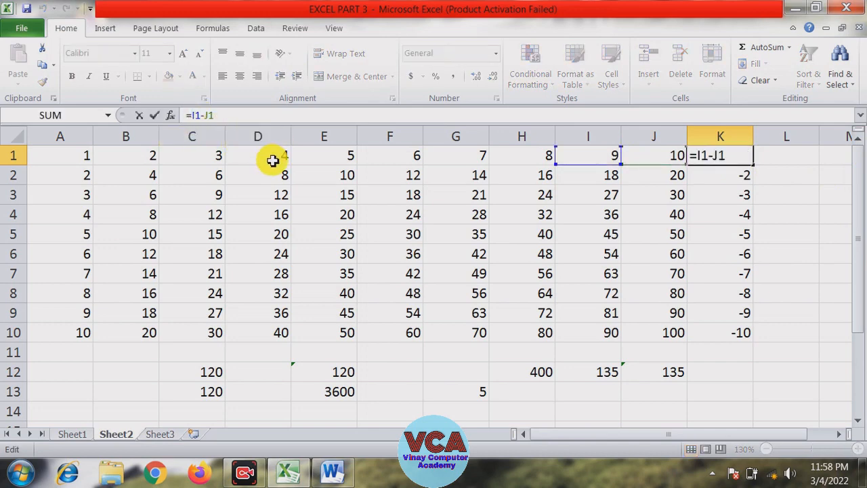
type("abs")
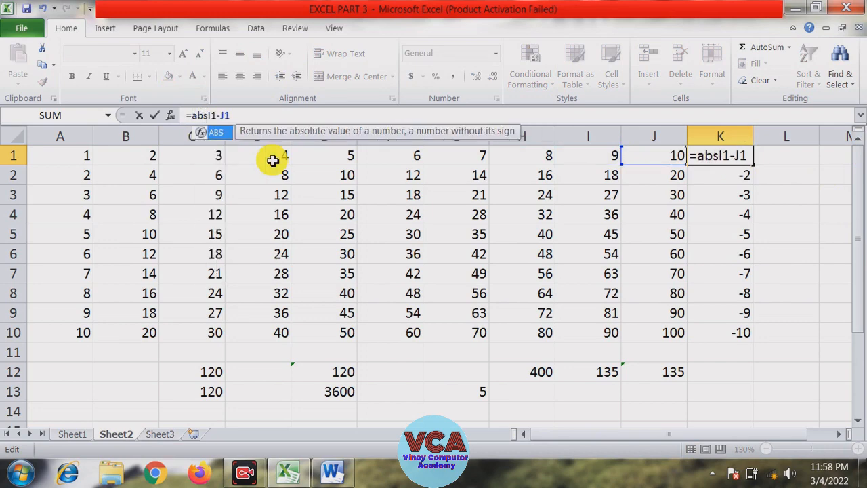
type("(")
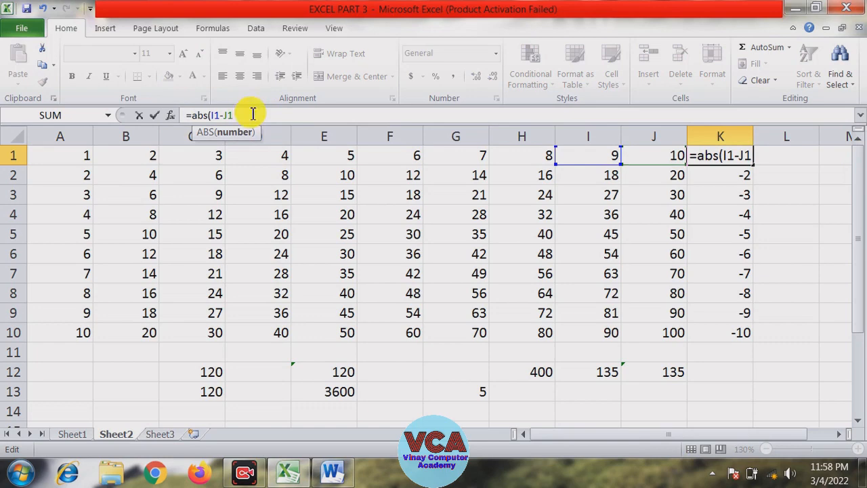
type(")")
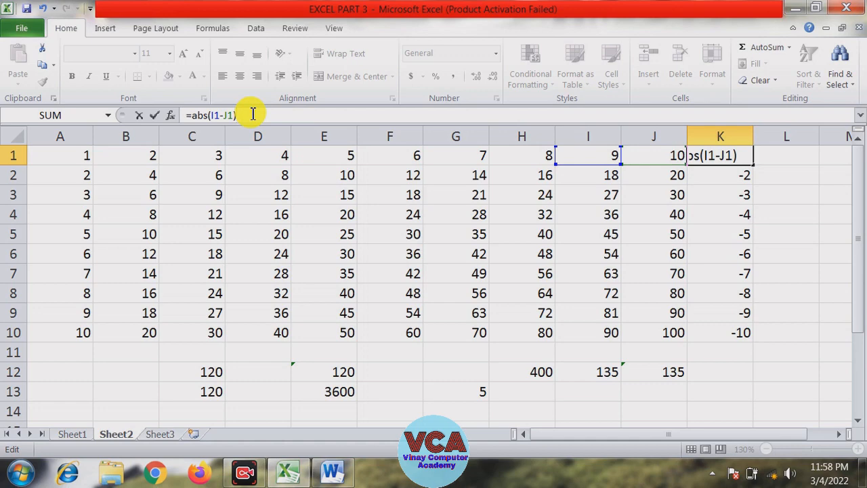
key("Return")
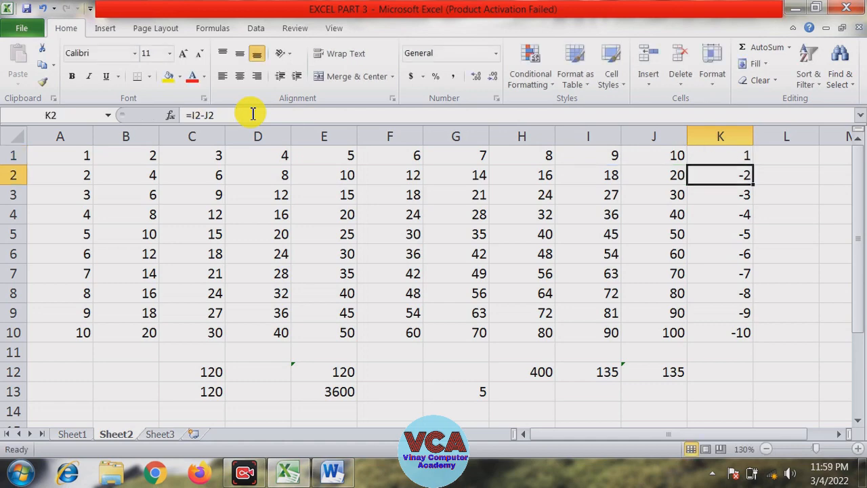
left_click(740, 155)
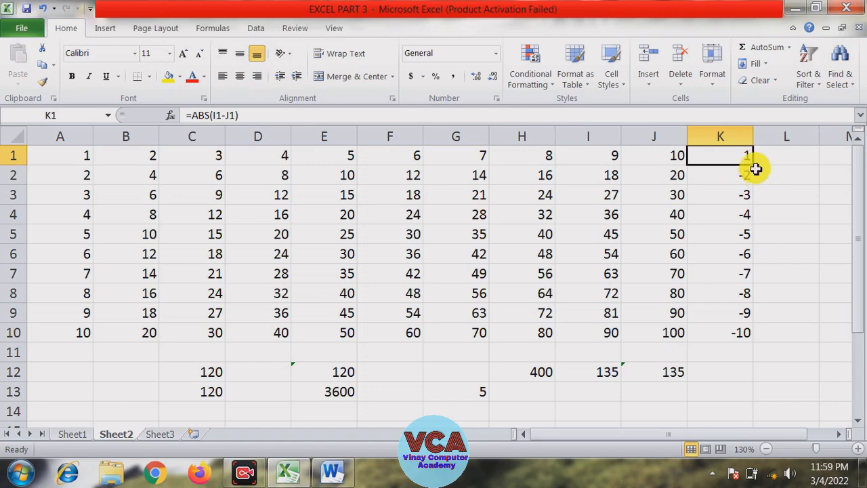
left_click_drag(755, 169, 746, 333)
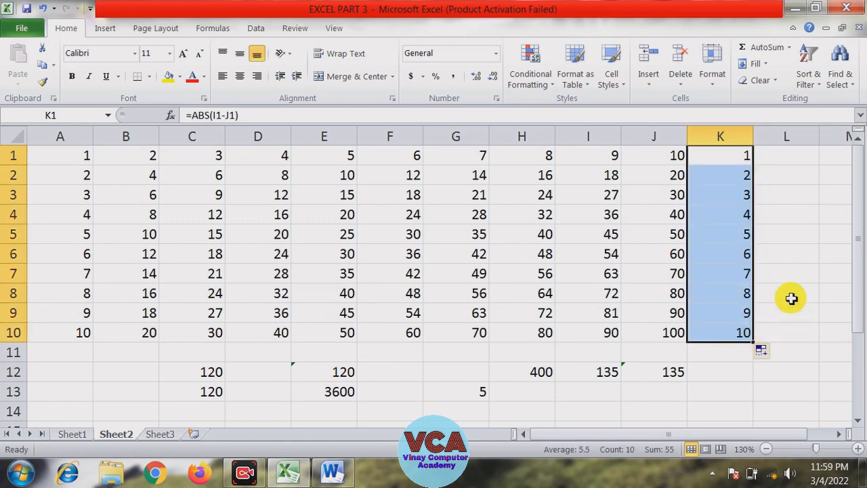
Inspect the ABS formulas in column K cell by cell
left_click(790, 294)
left_click(743, 163)
left_click(740, 176)
left_click(741, 196)
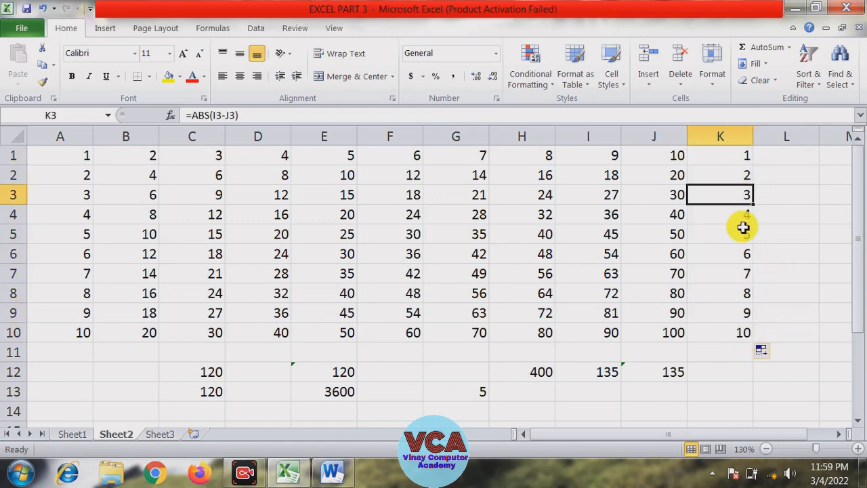
left_click(741, 215)
left_click(741, 234)
left_click(742, 254)
left_click(743, 274)
left_click(779, 273)
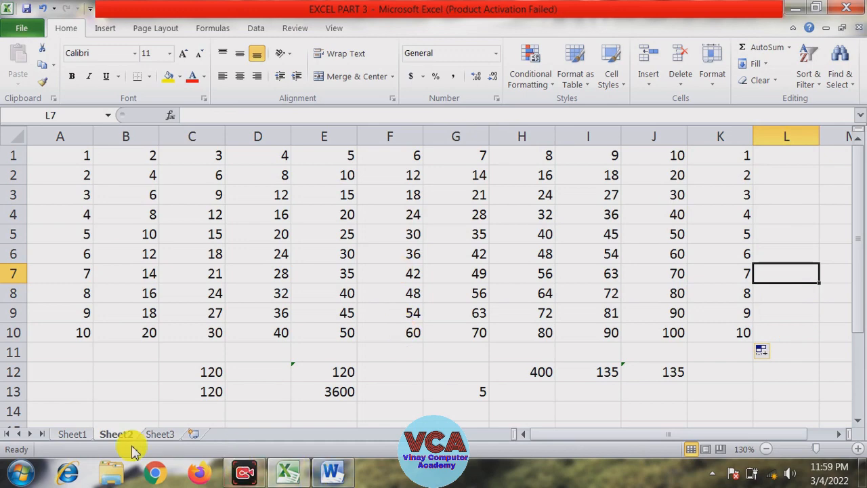
Check the next function, FACT, in the Sheet1 list and the Word notes, then return to Sheet2
left_click(83, 435)
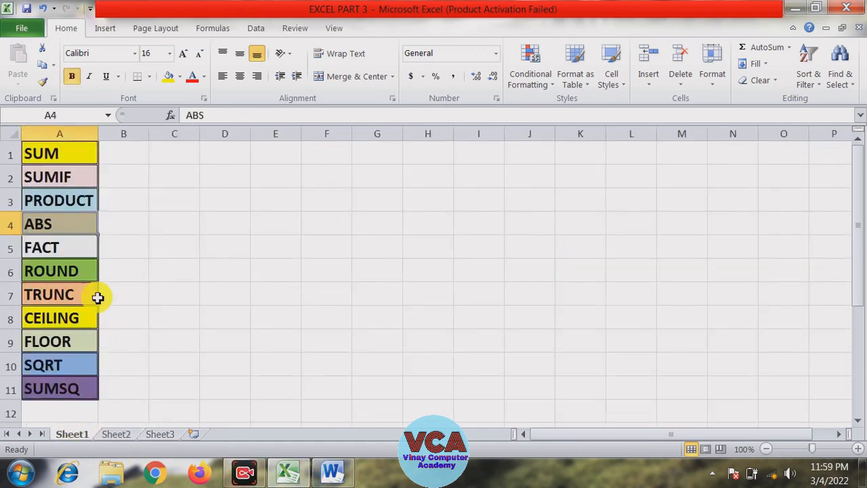
left_click(68, 246)
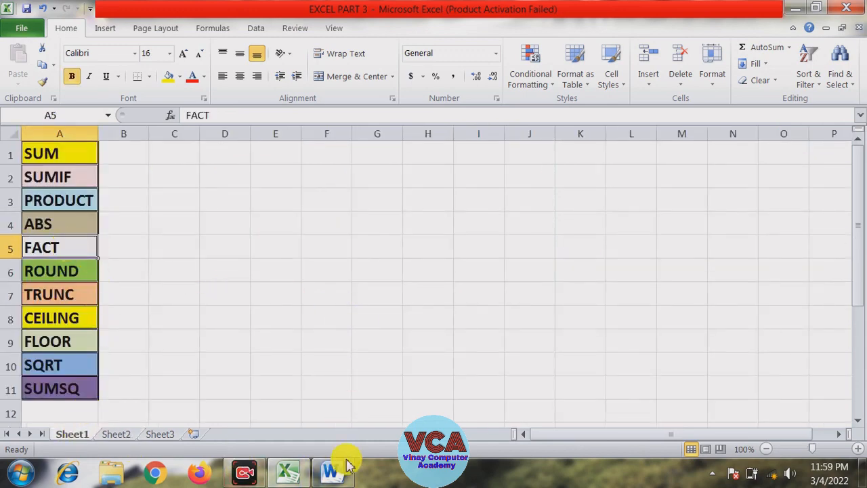
left_click(325, 471)
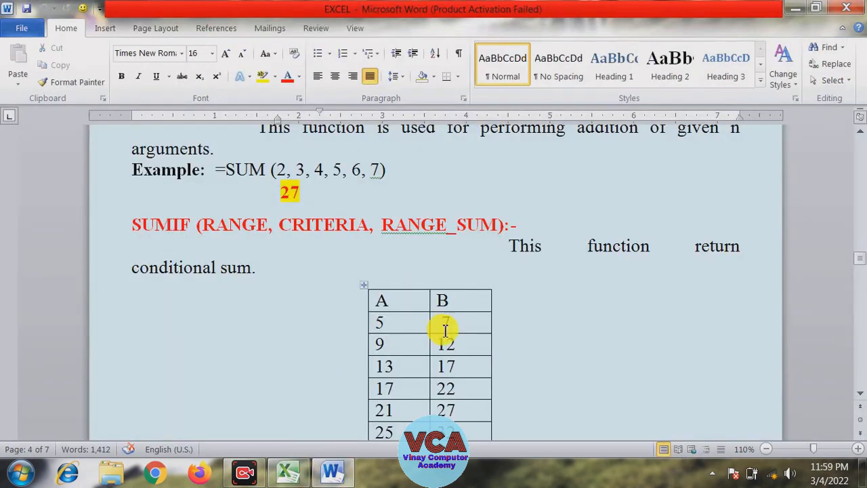
left_click(284, 469)
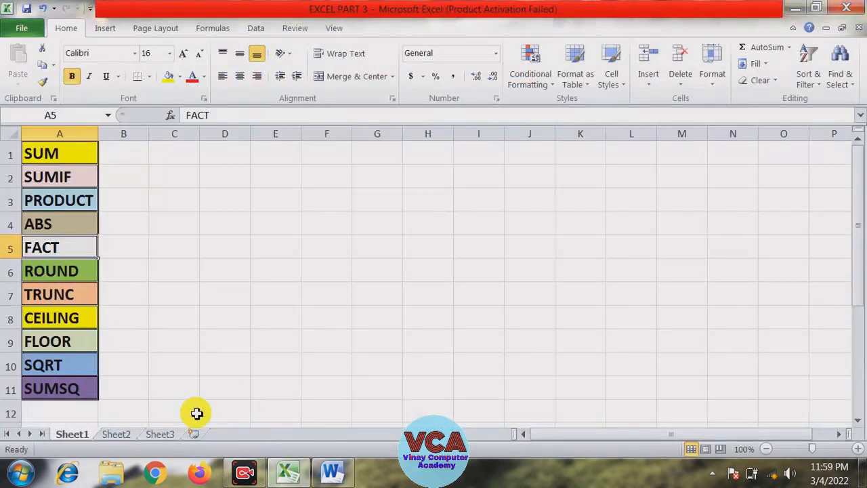
left_click(122, 433)
Clear the old results in the range C11:K14 below the table
left_click(323, 351)
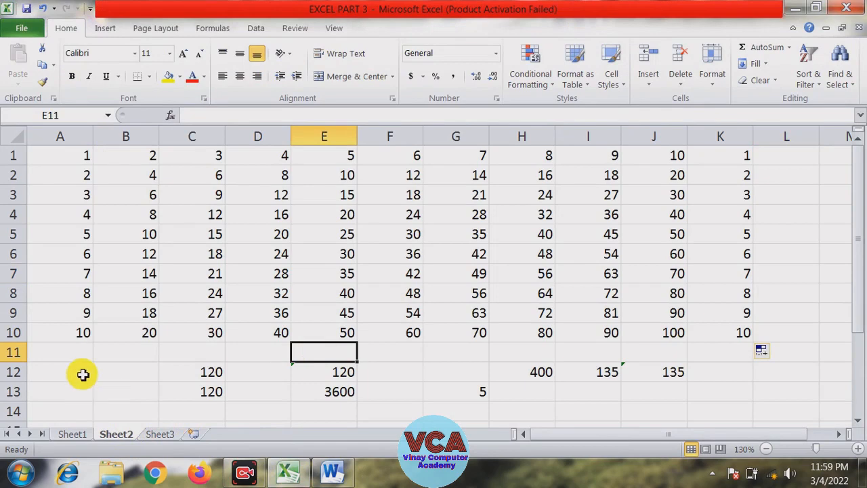
left_click(83, 375)
left_click_drag(191, 352, 692, 413)
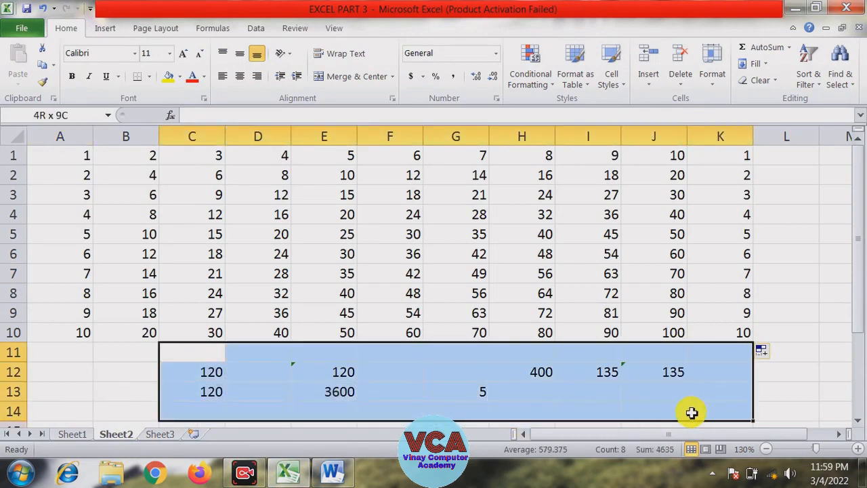
key("Delete")
left_click(393, 392)
Enter =fact(4) in cell D12
left_click(258, 372)
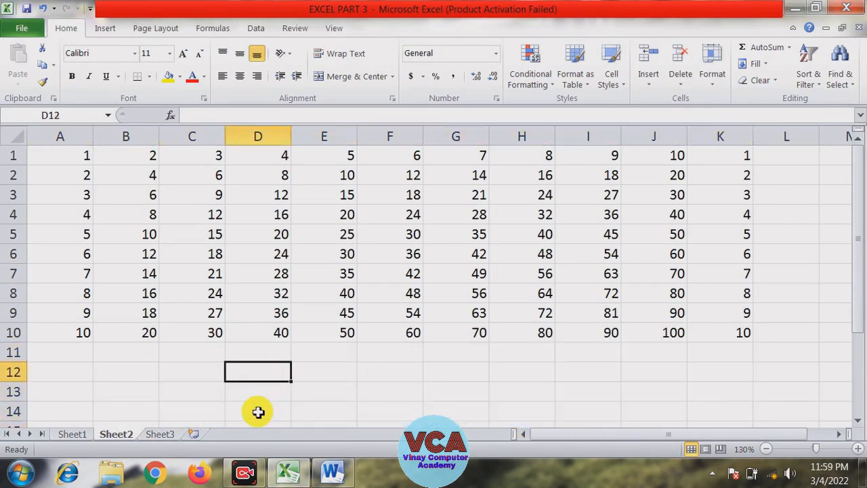
type("=")
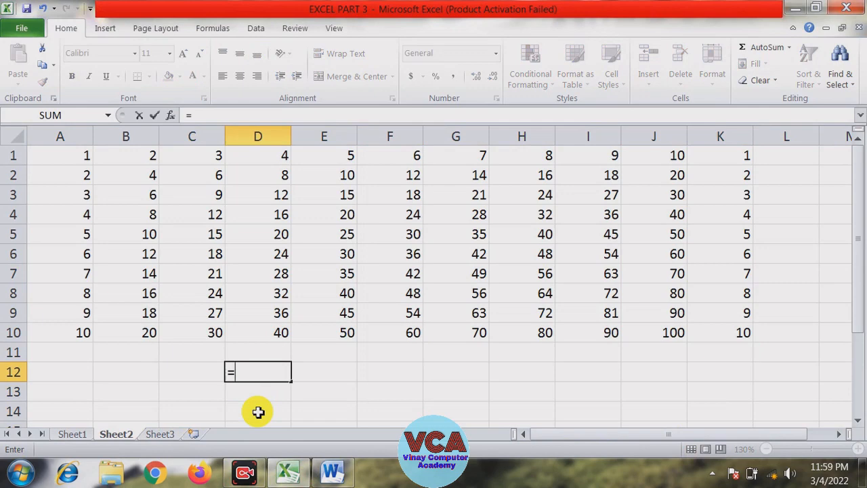
type("fact")
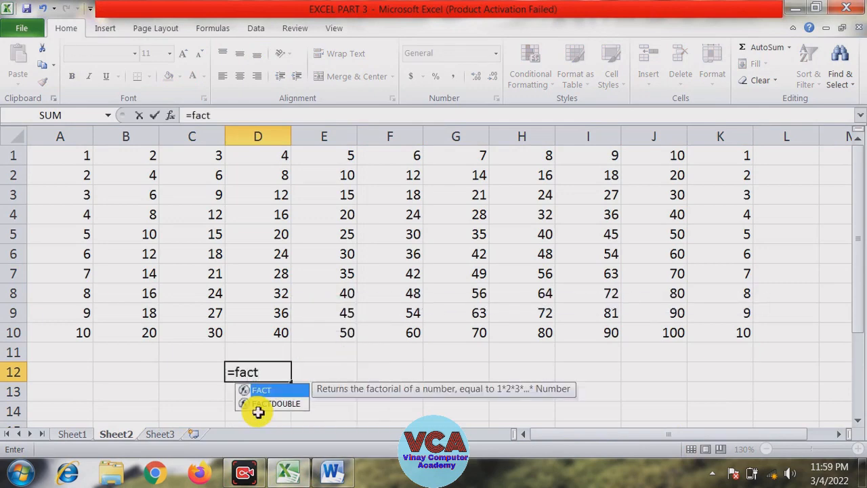
type("(4")
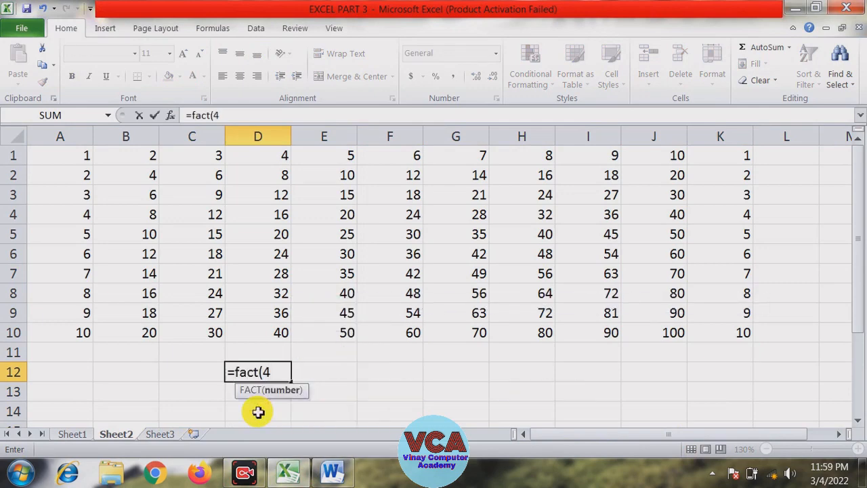
type(")")
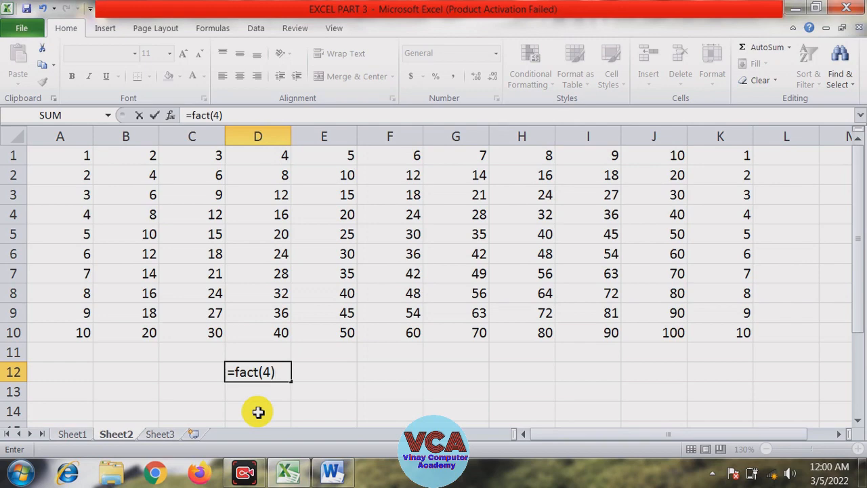
key("Return")
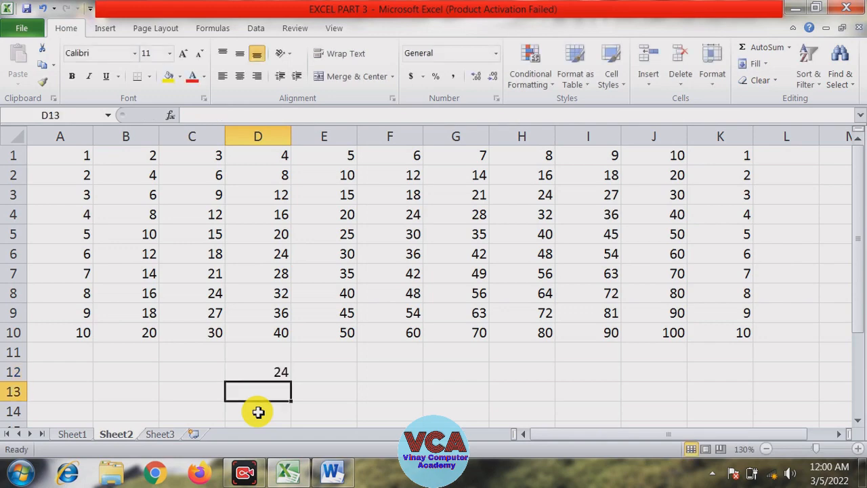
Enter =4*3*2*1 in cell E12 for comparison with the FACT result
left_click(330, 371)
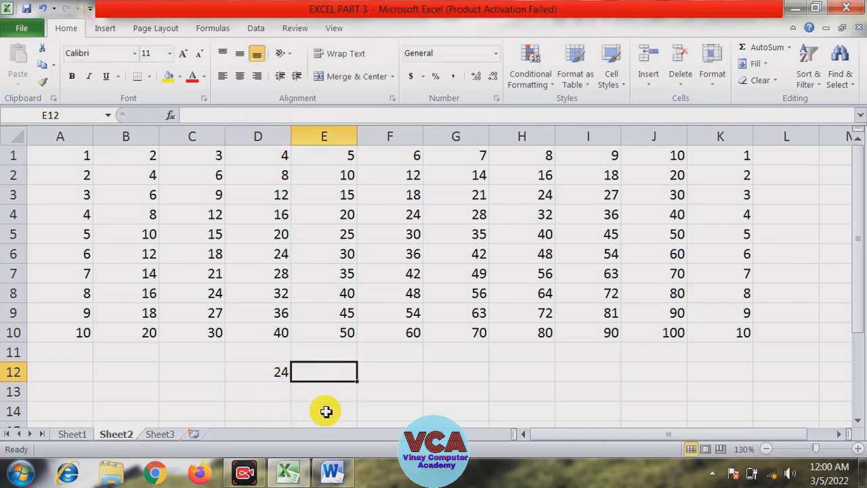
type("=")
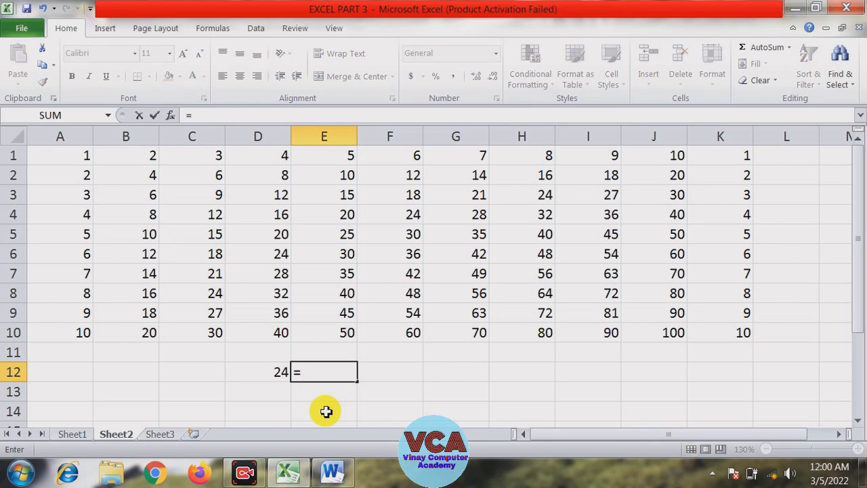
type("4*3*2")
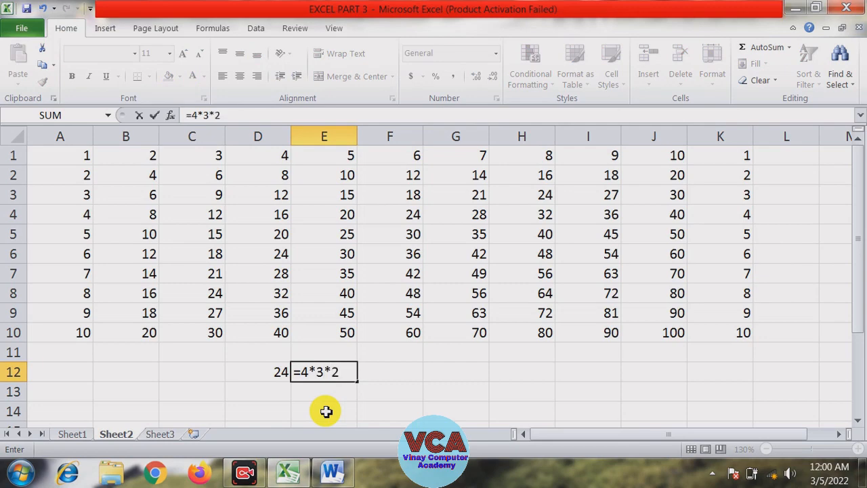
type("*1")
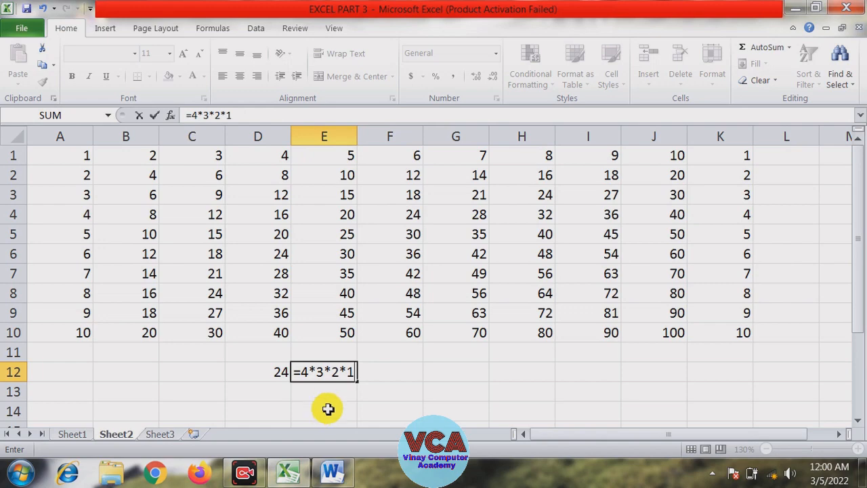
left_click_drag(312, 372, 333, 370)
left_click(330, 370)
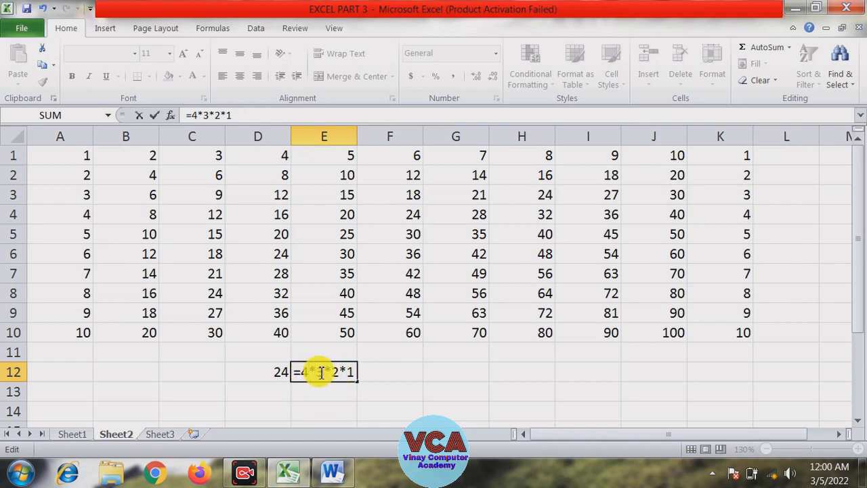
left_click(340, 372)
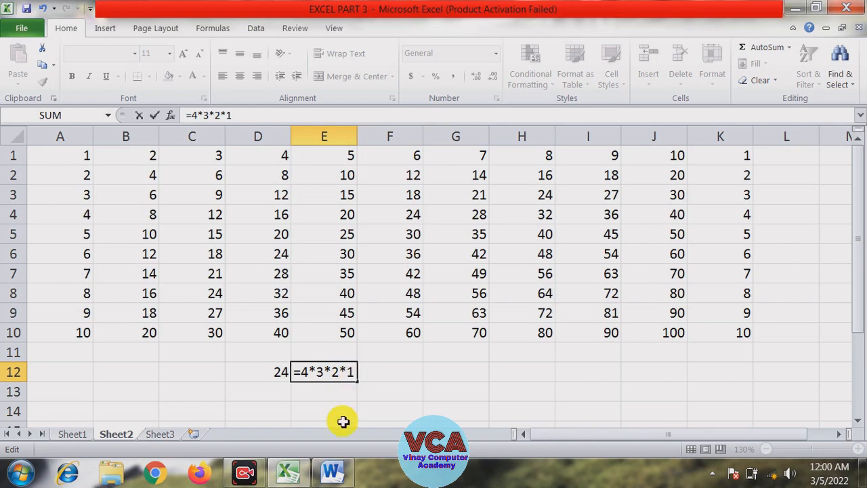
key("Return")
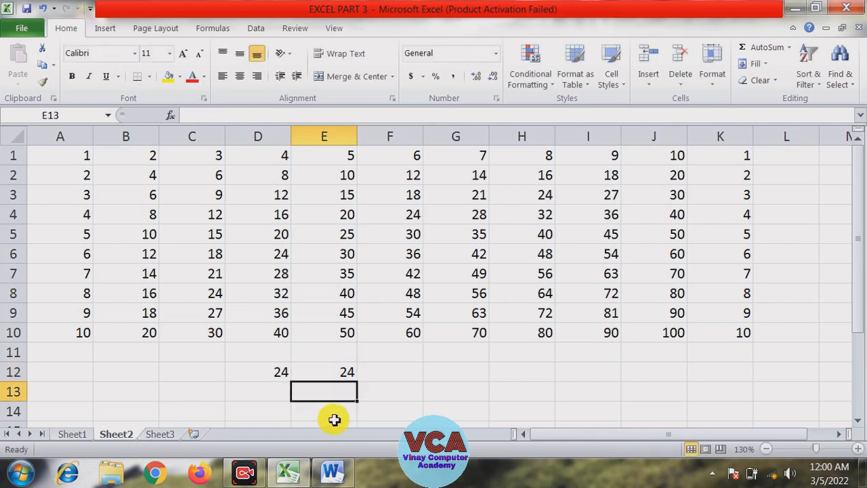
Enter =fact(5) in cell D13
left_click(281, 392)
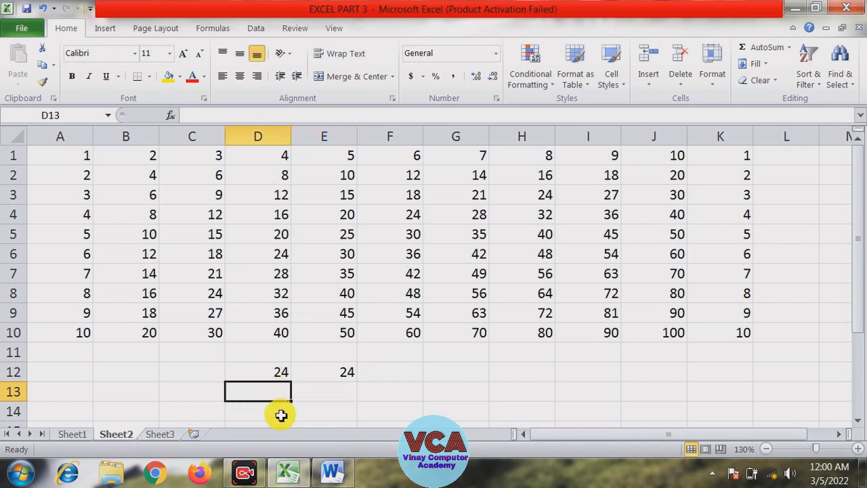
type("=fact")
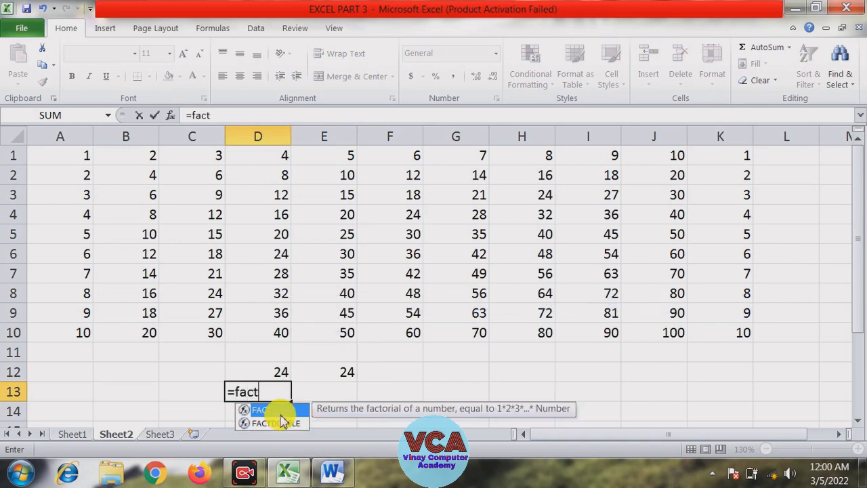
type("(5")
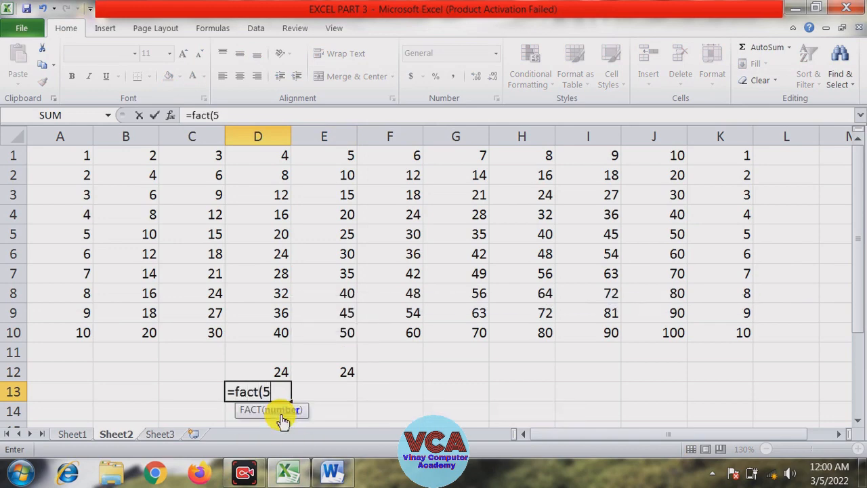
type(")")
key("Return")
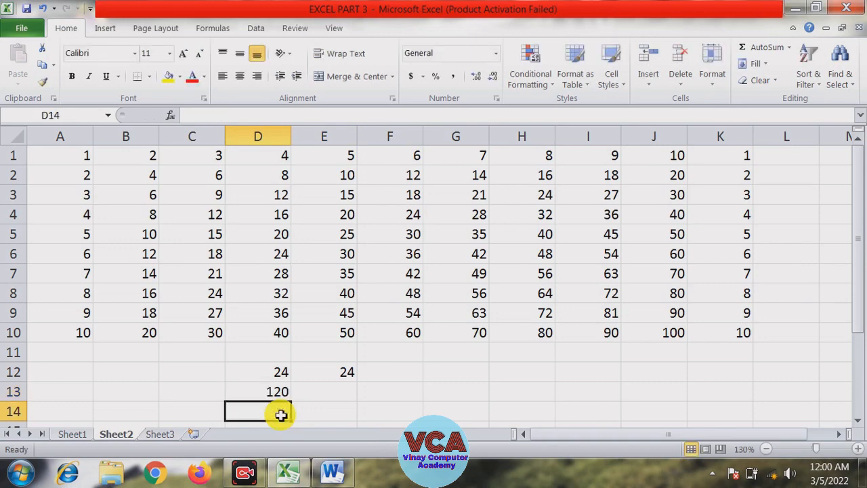
Enter =5*4*3*2*1 in cell E13 for comparison
left_click(313, 393)
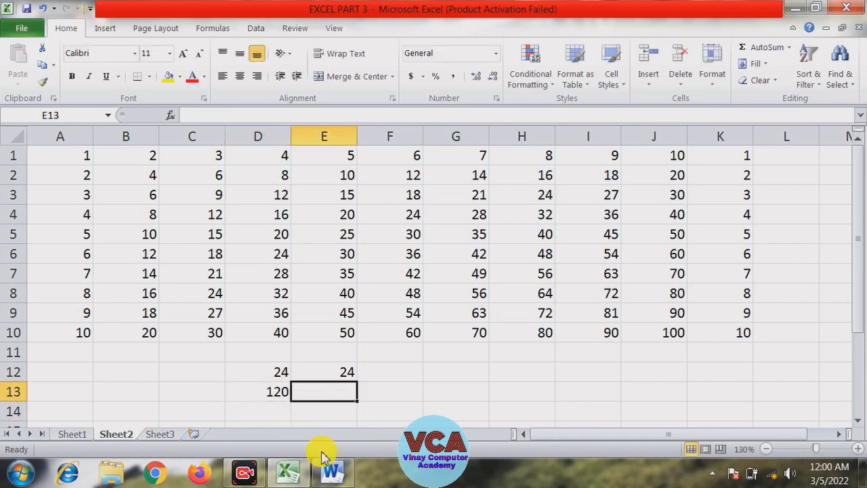
type("=")
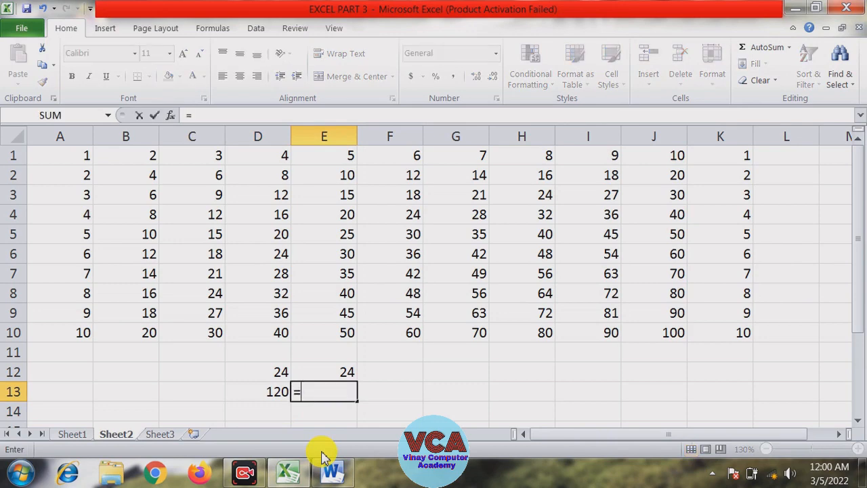
type("5")
type("*4*3*")
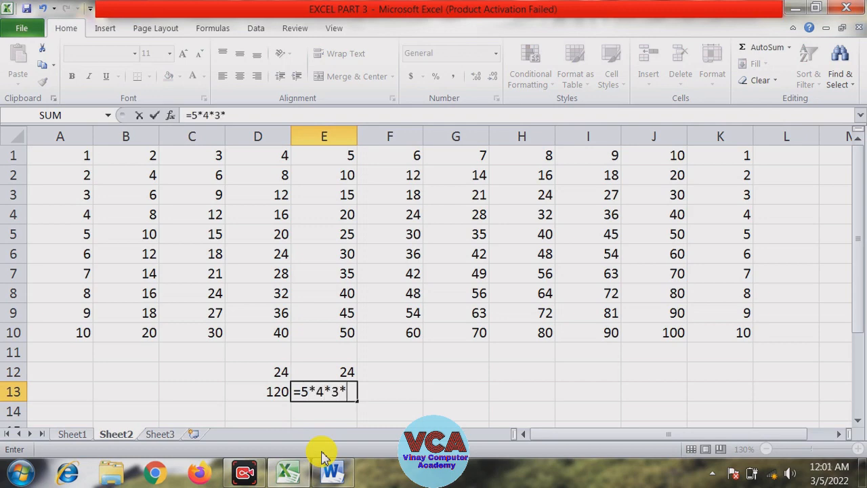
type("2*1")
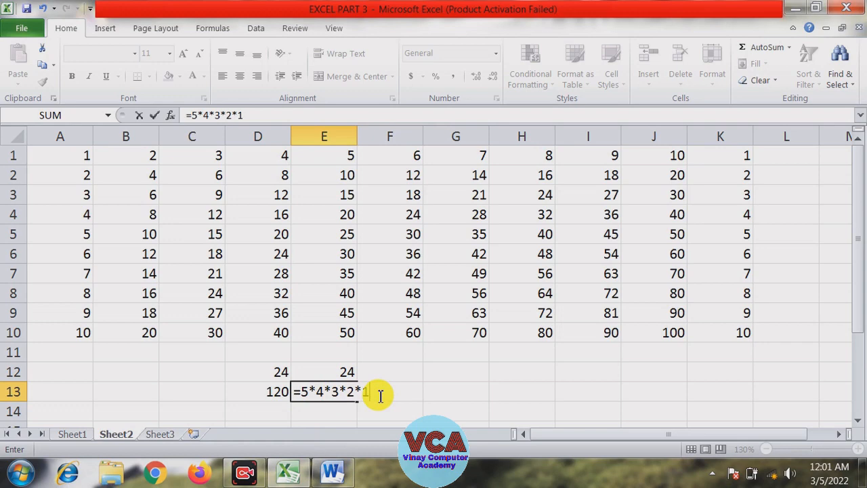
key("Return")
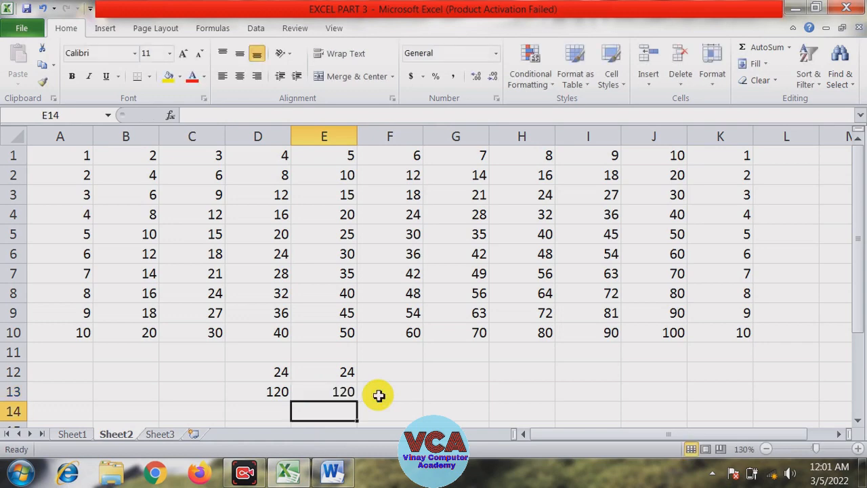
left_click(353, 393)
left_click(386, 404)
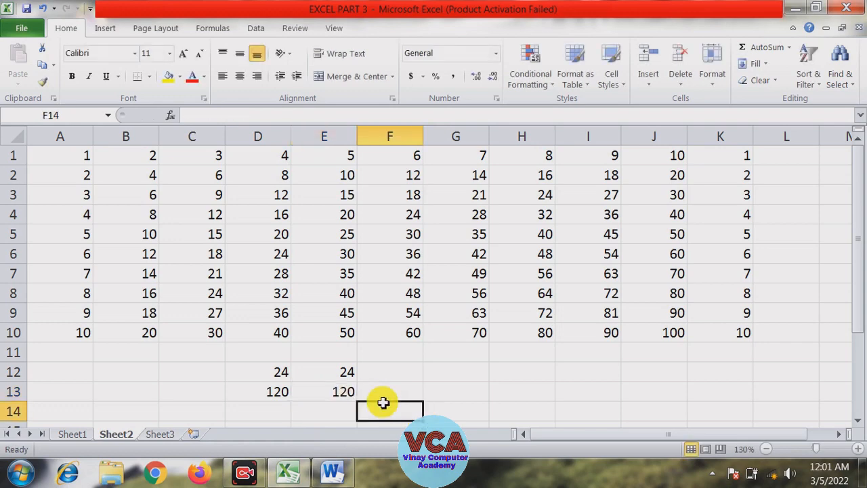
left_click(387, 394)
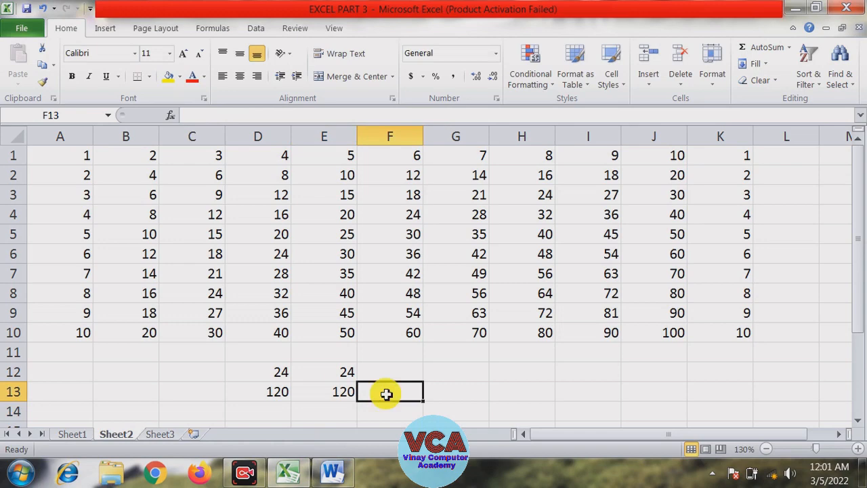
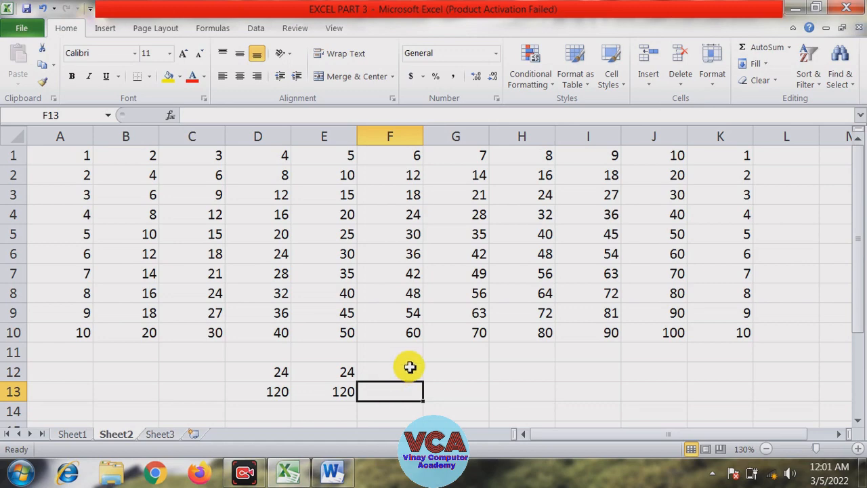
Check the next function in the list on Sheet1 and return to the multiplication table on Sheet2
left_click(406, 370)
left_click(400, 389)
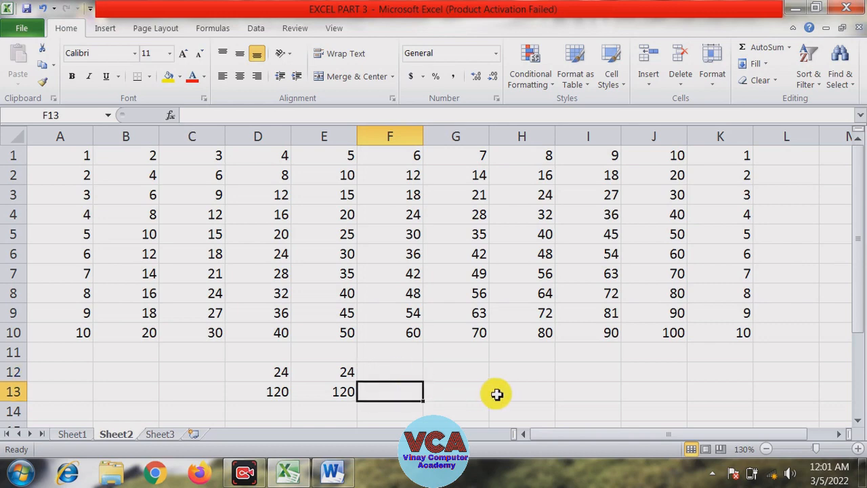
left_click(473, 388)
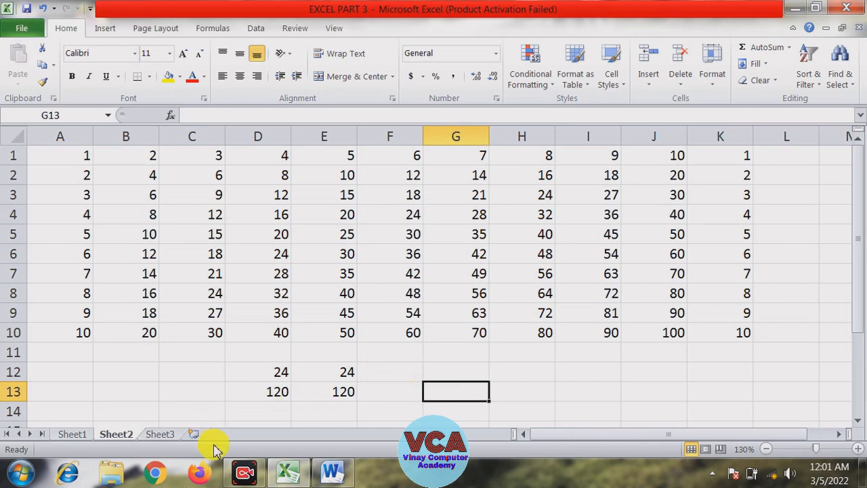
left_click(78, 434)
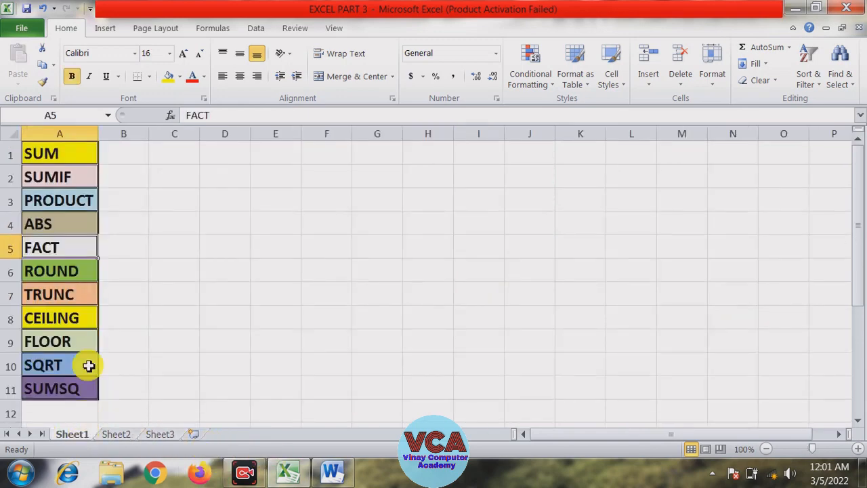
left_click(61, 270)
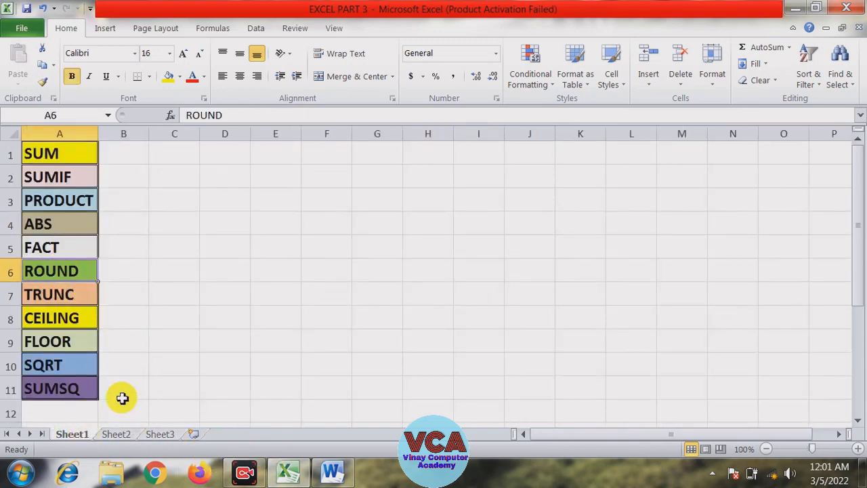
mouse_move(61, 279)
left_mouse_down()
mouse_move(54, 289)
mouse_move(64, 290)
left_mouse_up()
left_click(113, 281)
left_click(129, 432)
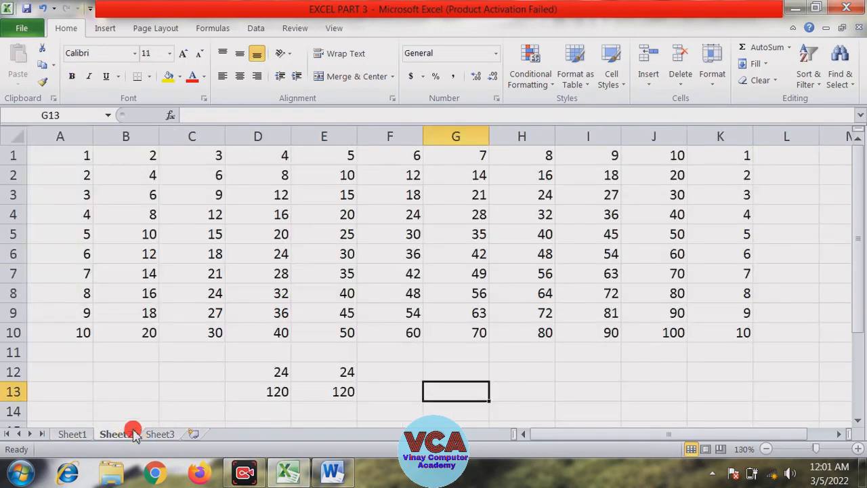
Enter the decimal number 23.564875 in cell G12
left_click(450, 368)
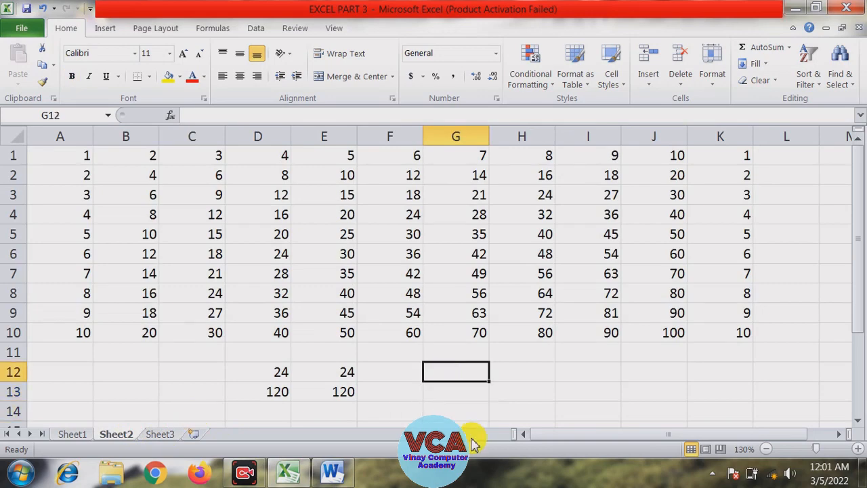
type("23.")
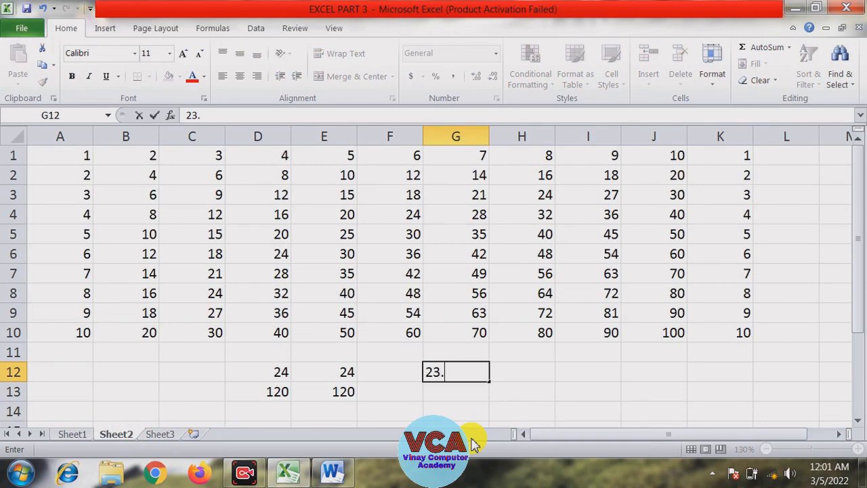
type("564875")
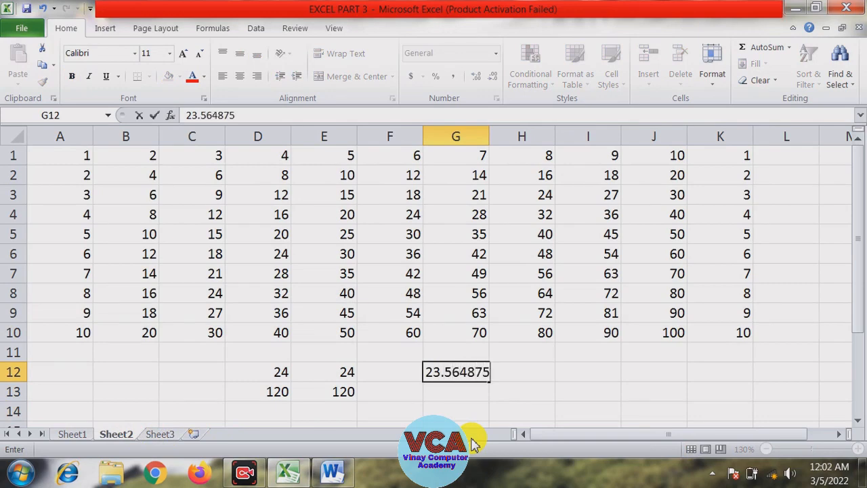
left_click(591, 359)
left_click(535, 377)
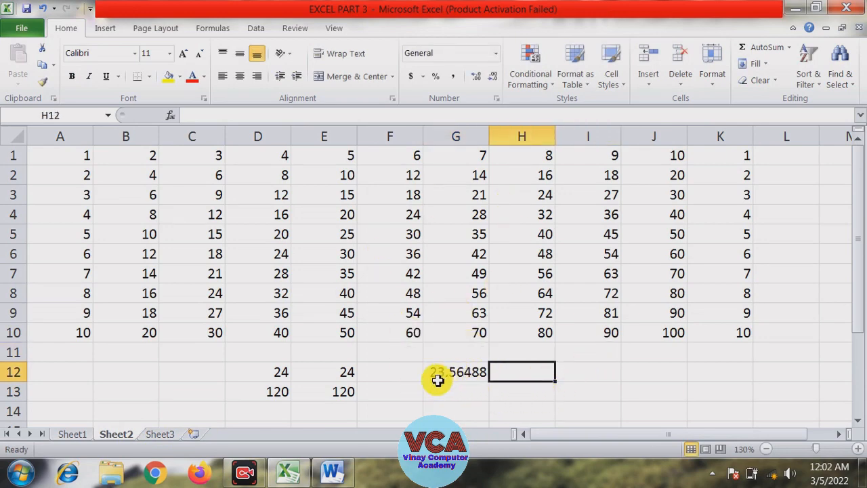
Enter =round(G12,2) in cell H12 to round the G12 value to two decimal places
left_click(473, 399)
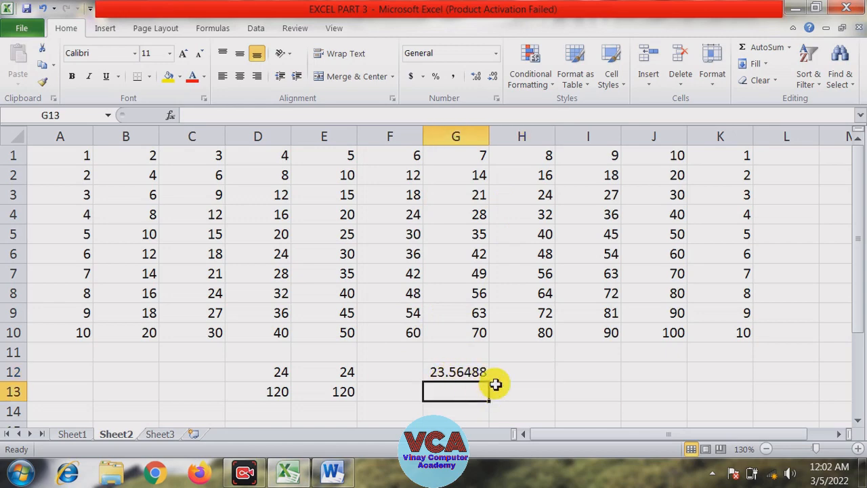
left_click(505, 374)
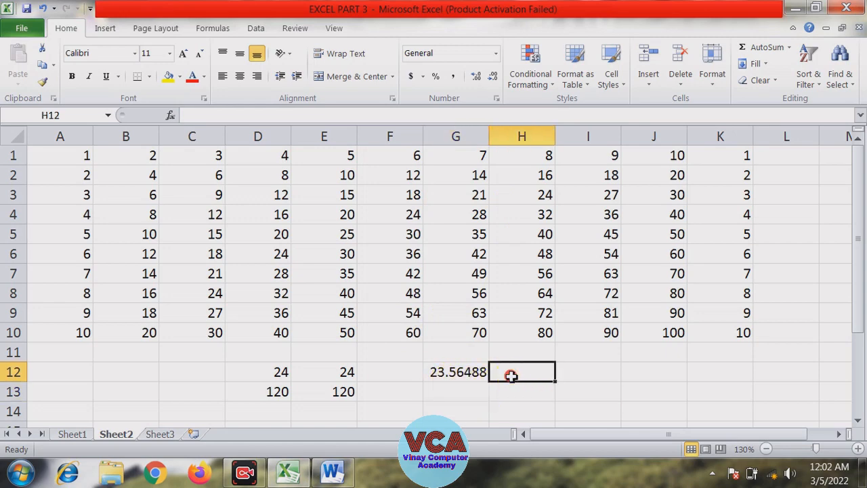
left_click(450, 372)
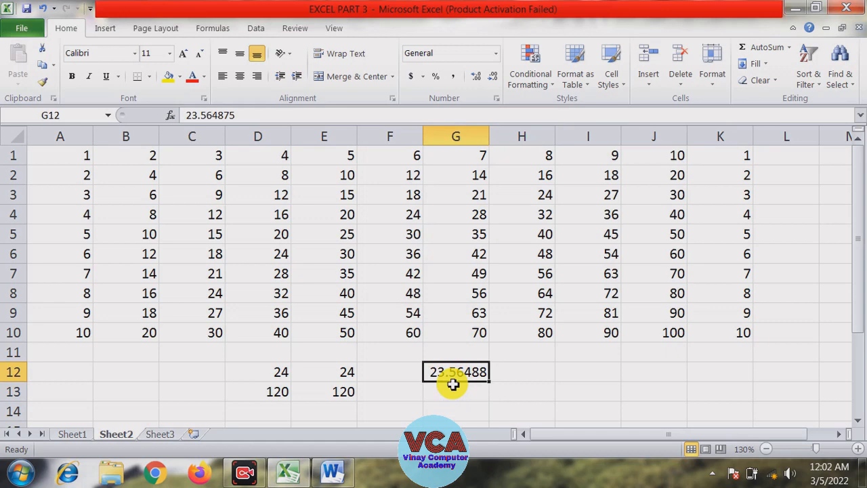
left_click(506, 373)
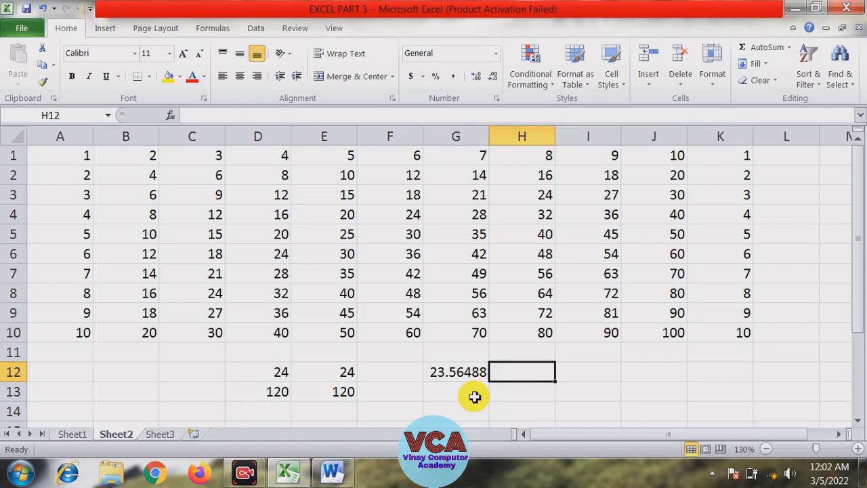
type("=")
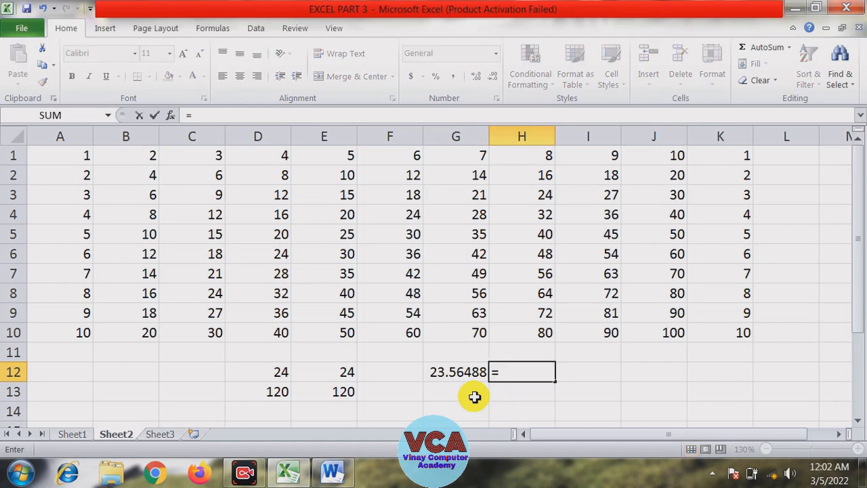
type("round")
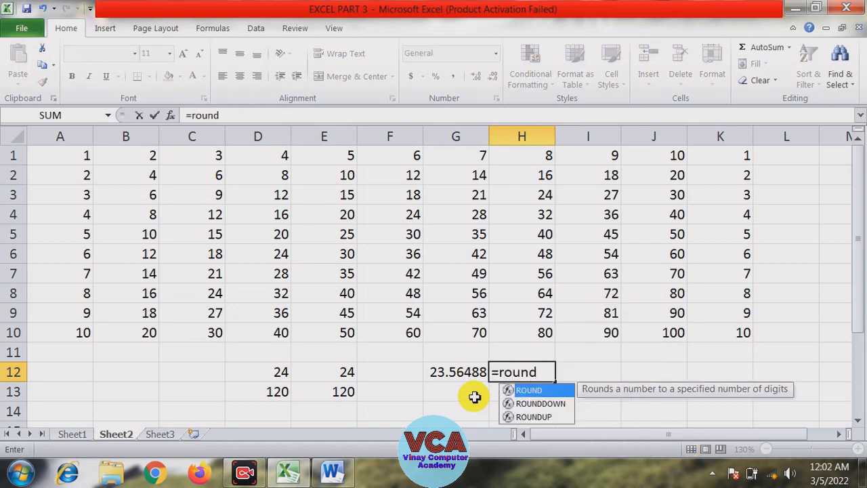
type("(")
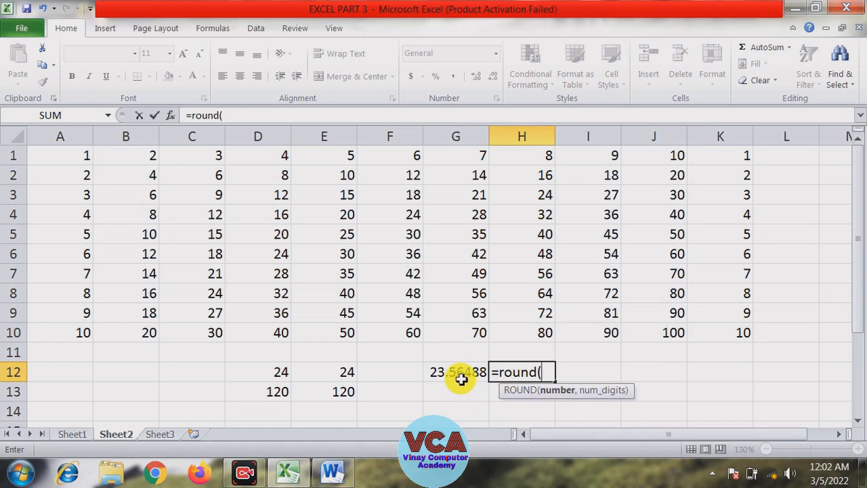
left_click(450, 375)
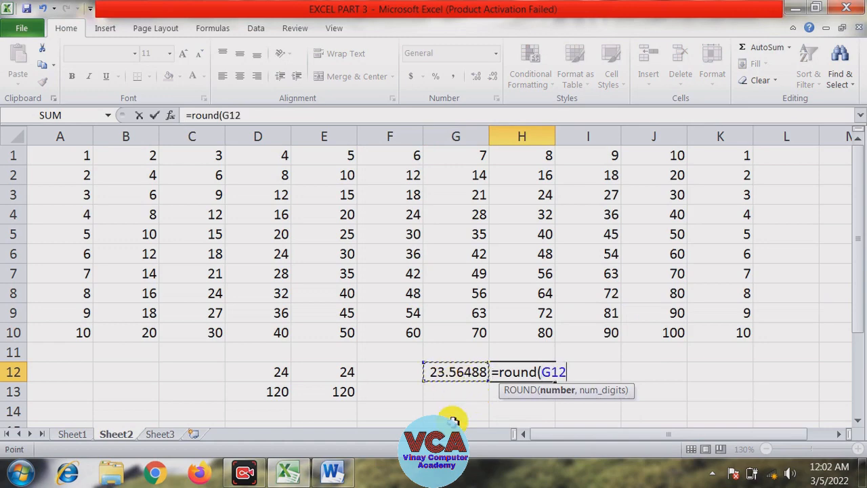
type(")")
key("BackSpace")
type(",")
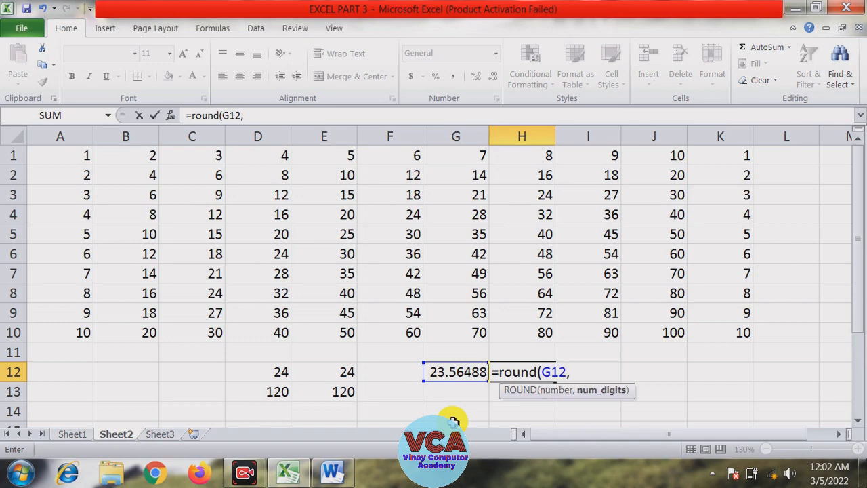
type("2)")
key("Return")
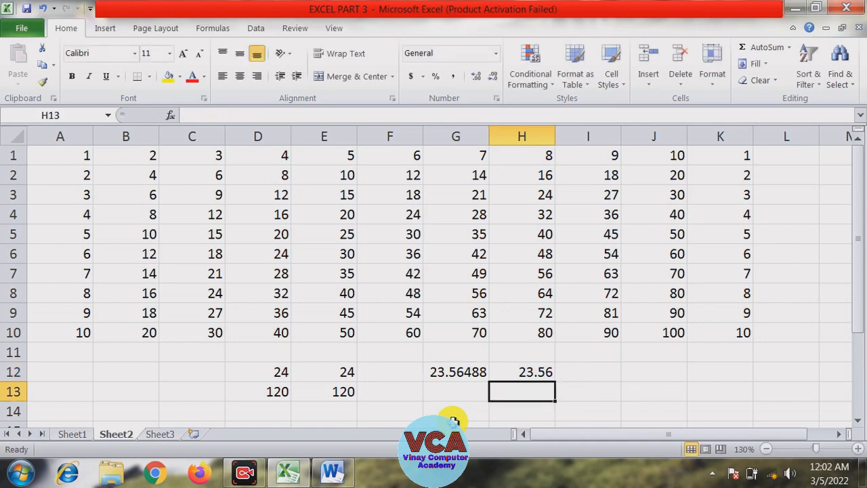
Edit cell G12 so its value becomes 23.567875
left_click(470, 374)
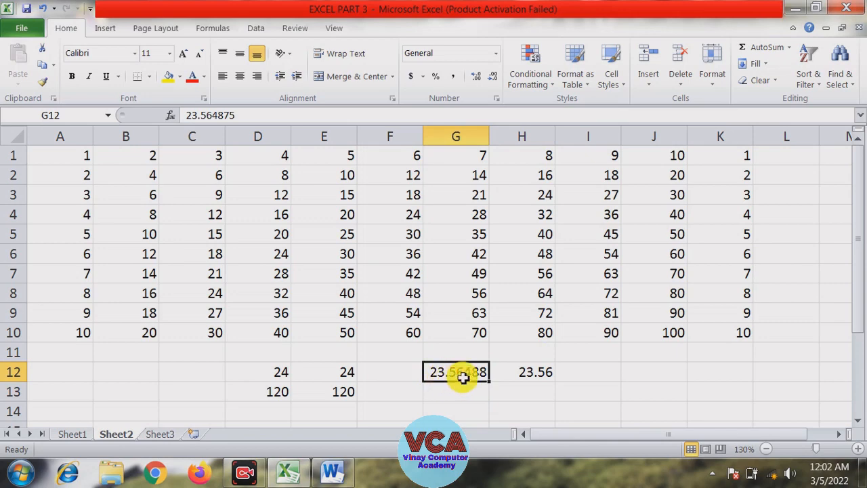
left_click(528, 374)
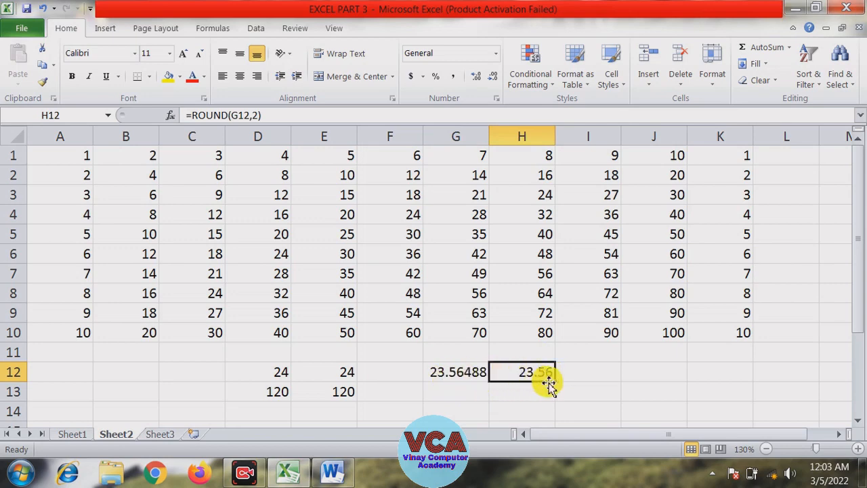
left_click(472, 372)
double_click(472, 372)
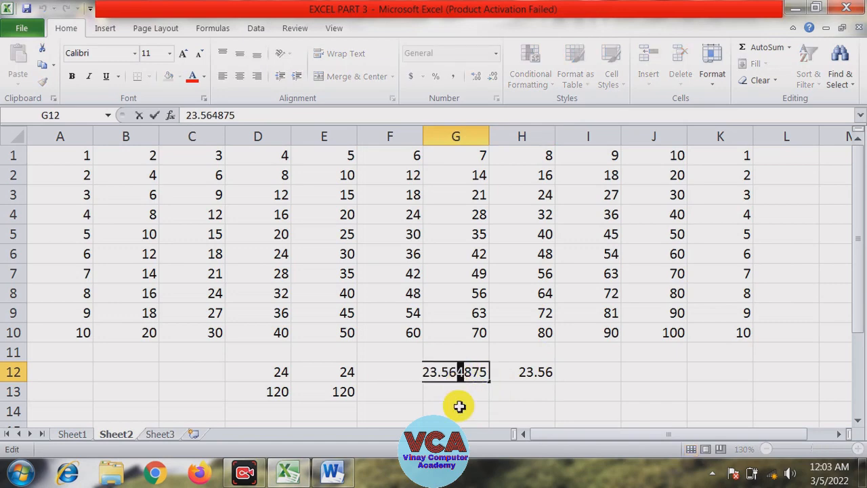
type("7")
key("Return")
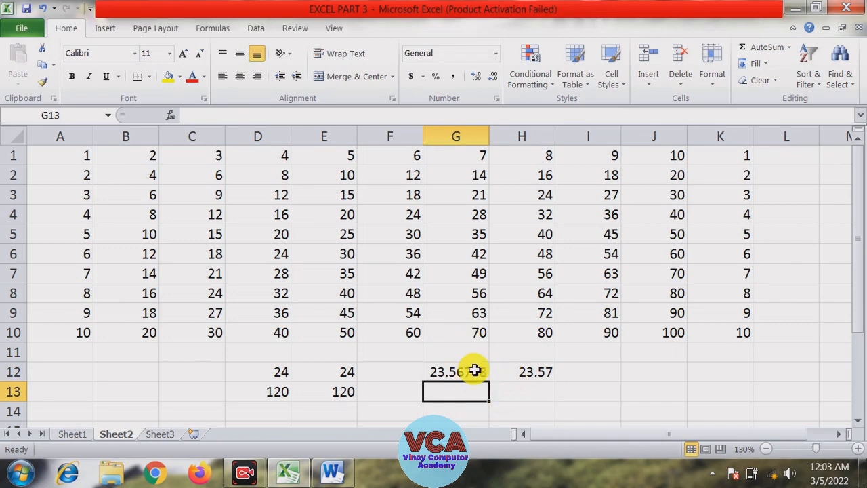
Enter =trunc(G12,2) in cell H13 to truncate the G12 value to two decimal places
left_click(549, 410)
left_click(535, 375)
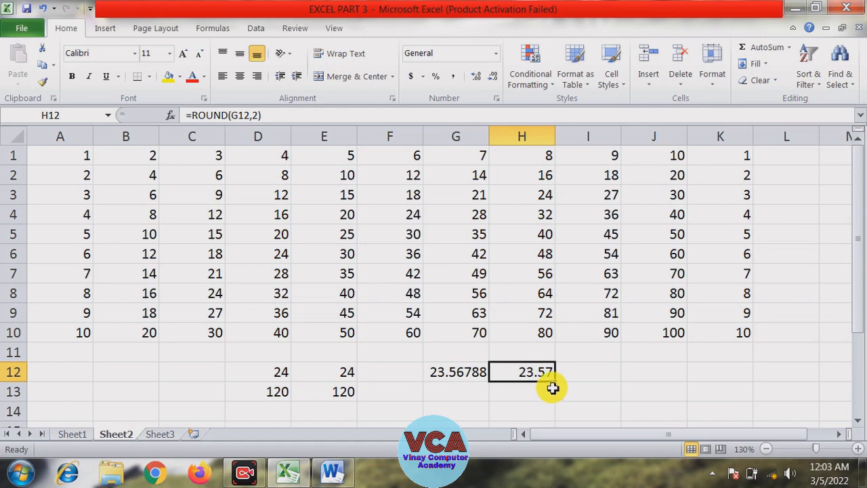
left_click(543, 391)
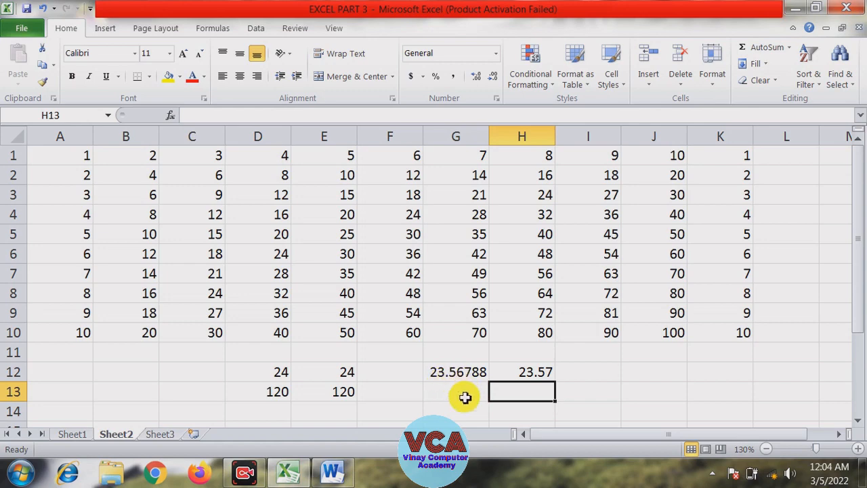
type("=")
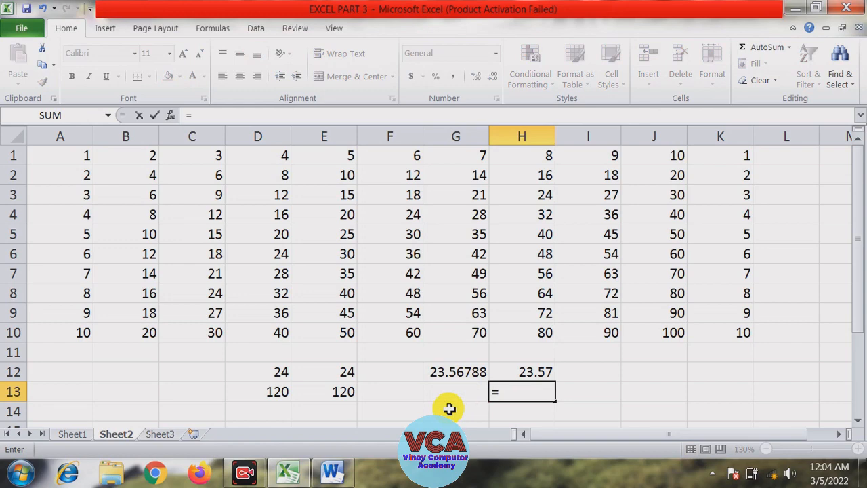
type("trunc")
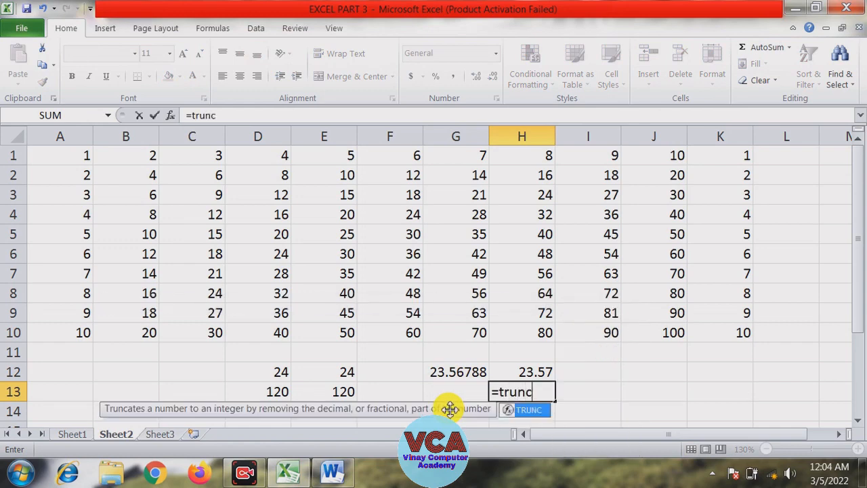
type("(")
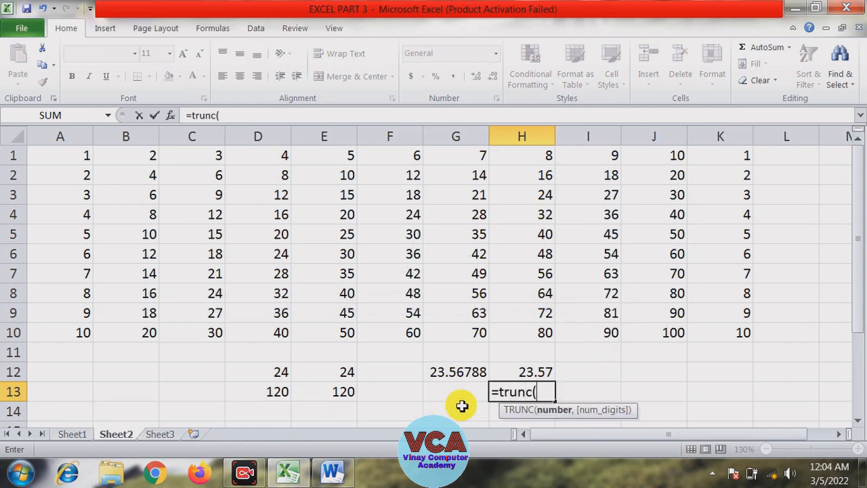
left_click(455, 372)
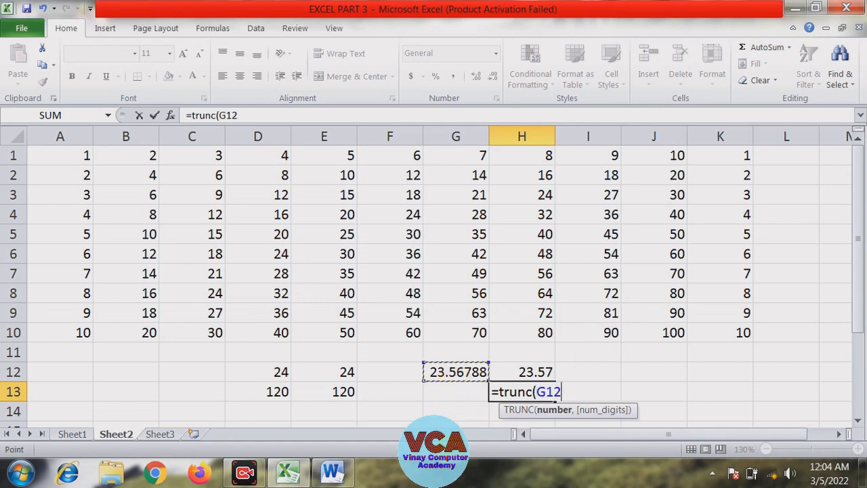
type(",2")
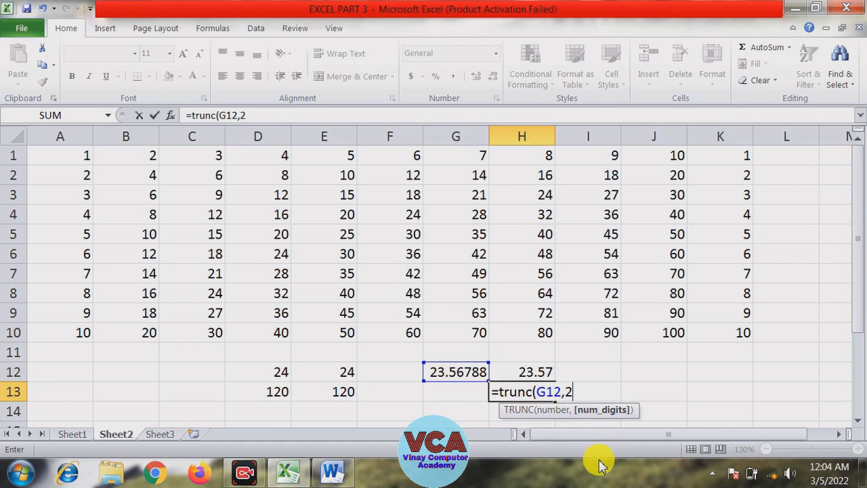
type(")")
key("Return")
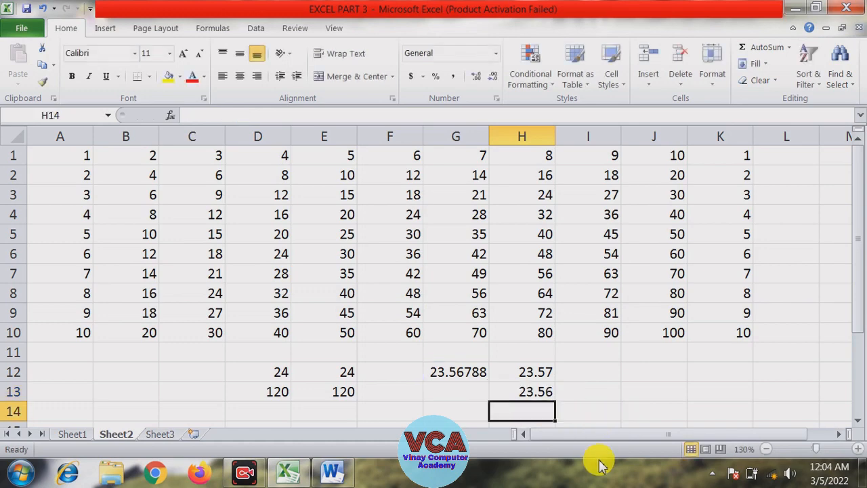
Compare the ROUND and TRUNC formulas in H12 and H13, then return to the function list on Sheet1
left_click(543, 391)
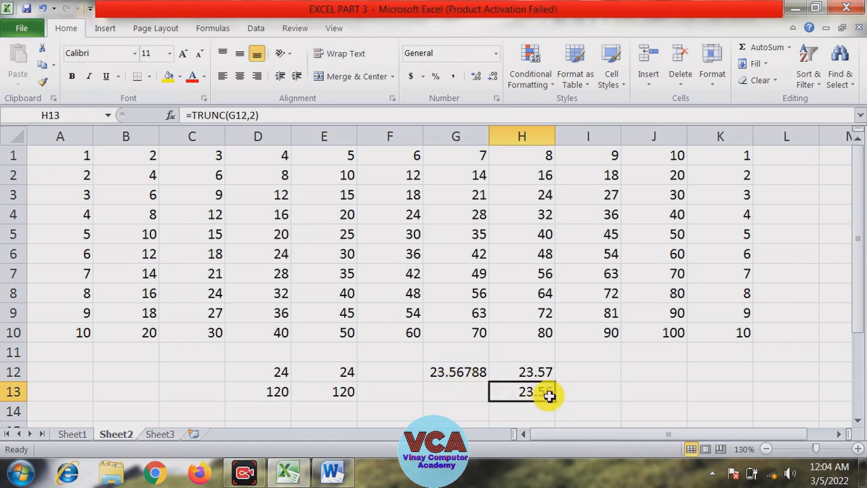
left_click(543, 375)
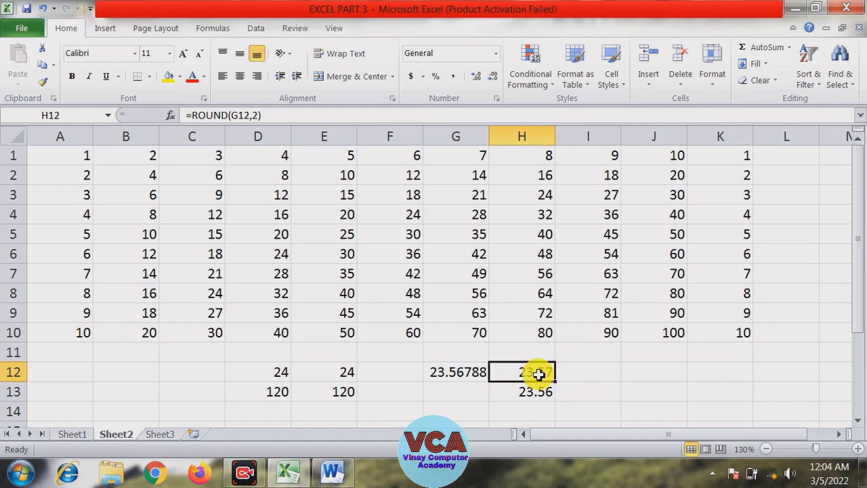
left_click(573, 398)
left_click(478, 398)
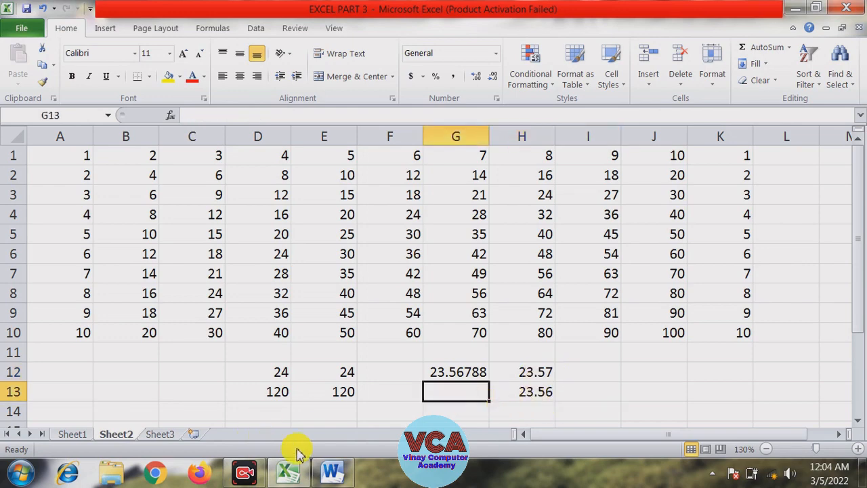
left_click(77, 434)
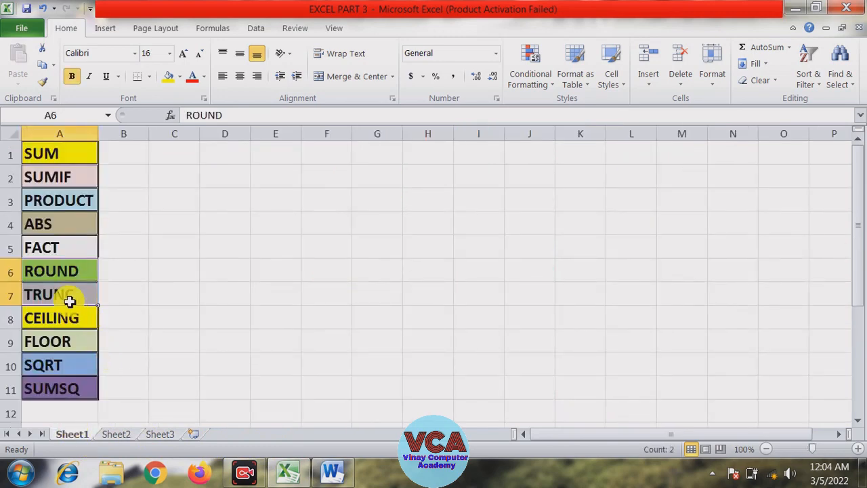
Review the ROUND, TRUNC, CEILING and FLOOR entries in the function list on Sheet1
left_click(59, 273)
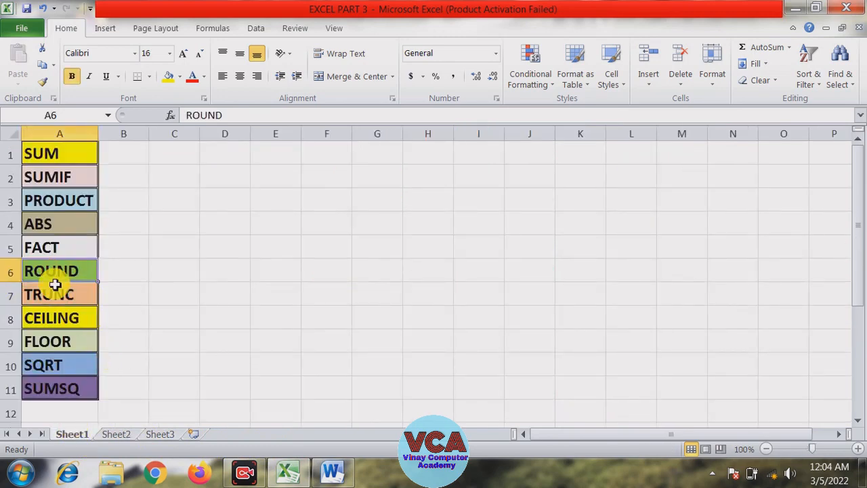
left_click(56, 292)
left_click(61, 317)
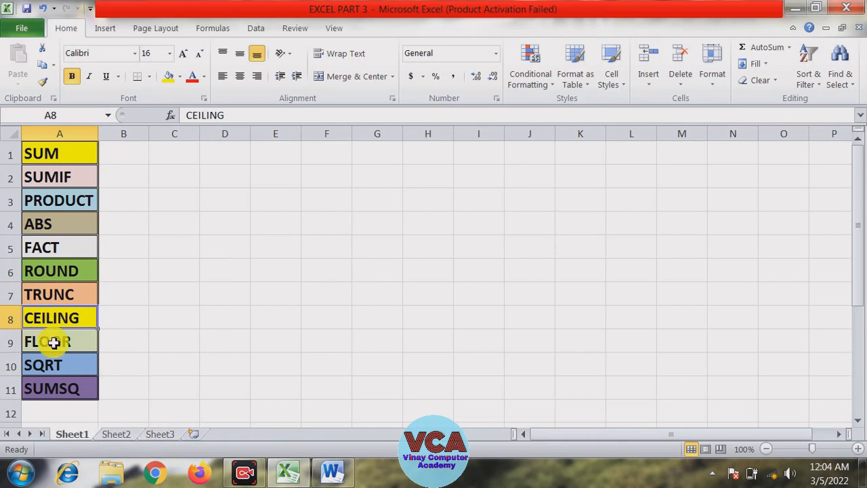
left_click(56, 337)
left_click(58, 319)
left_click(56, 344)
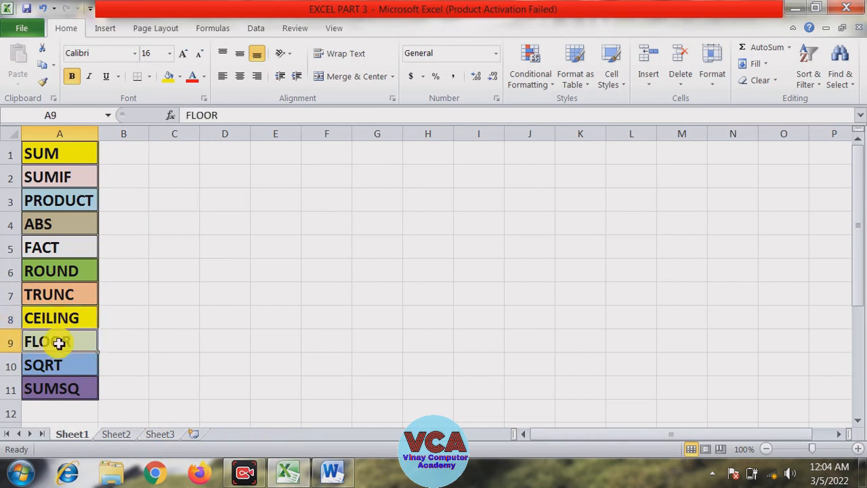
left_click(202, 341)
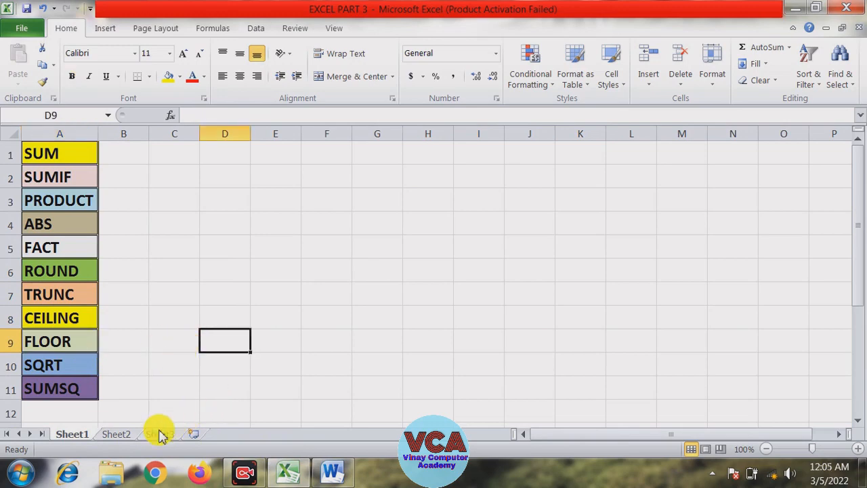
Enter =ceiling(15,4) in cell B12 on Sheet2
left_click(137, 437)
left_click(136, 372)
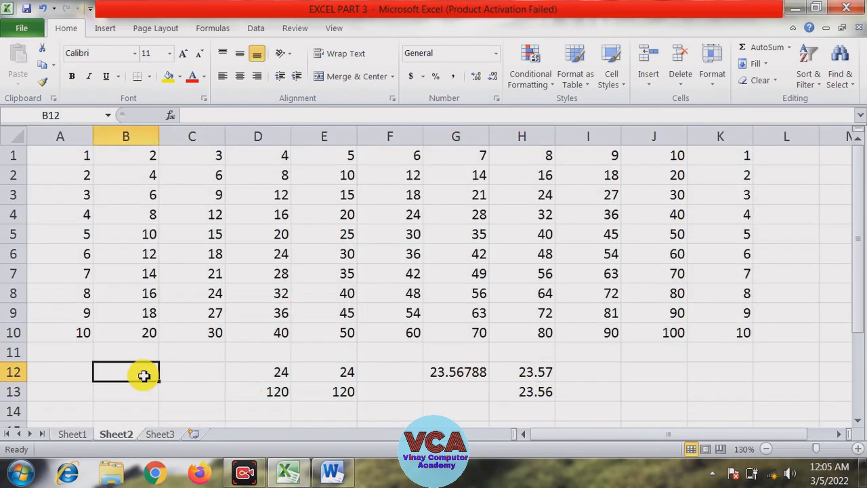
type("=")
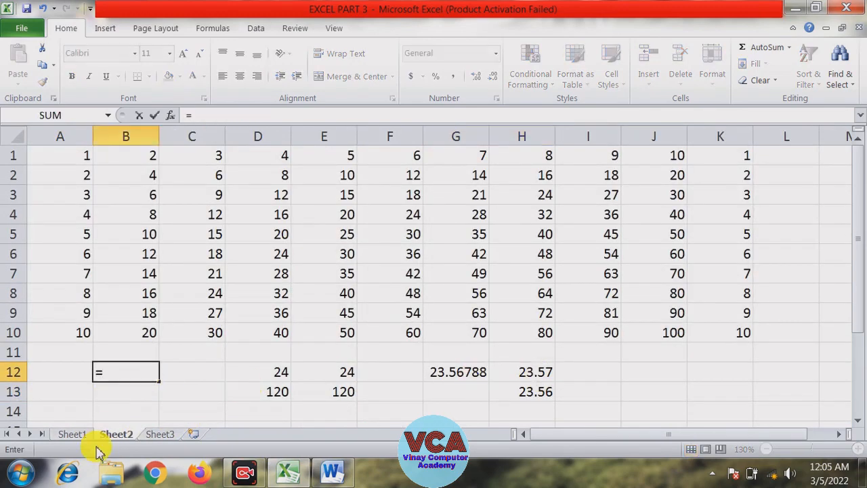
type("ceiling")
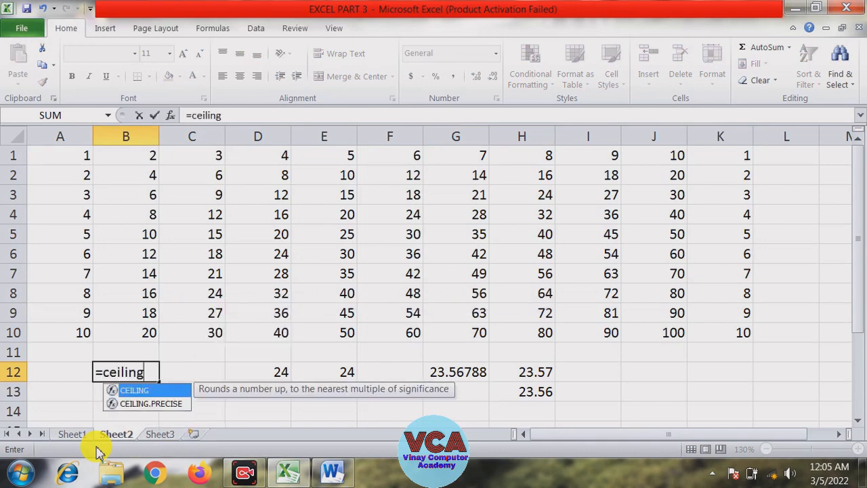
type("(")
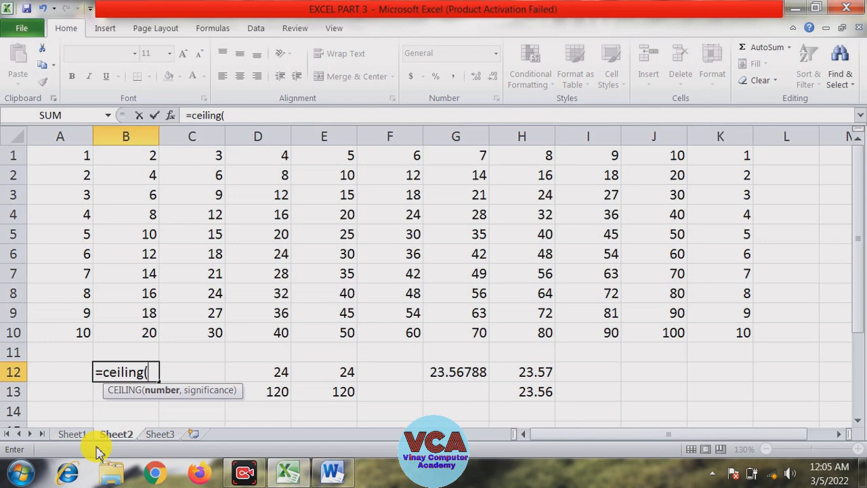
type("15,")
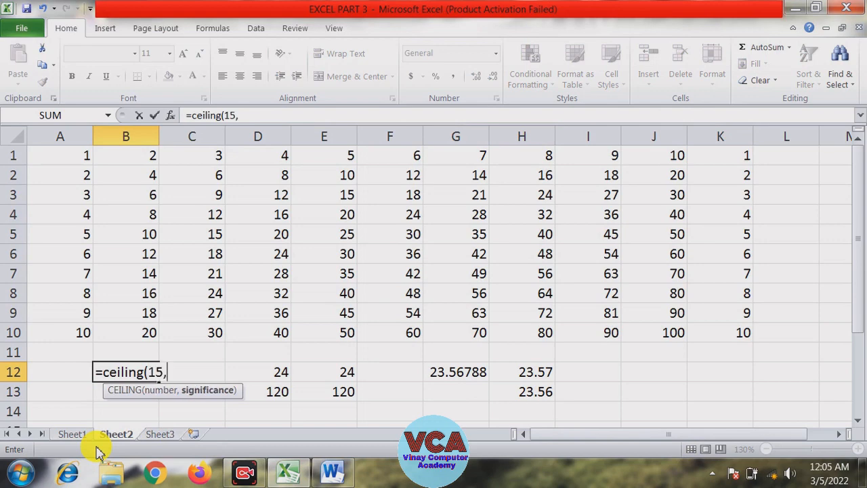
type("4)")
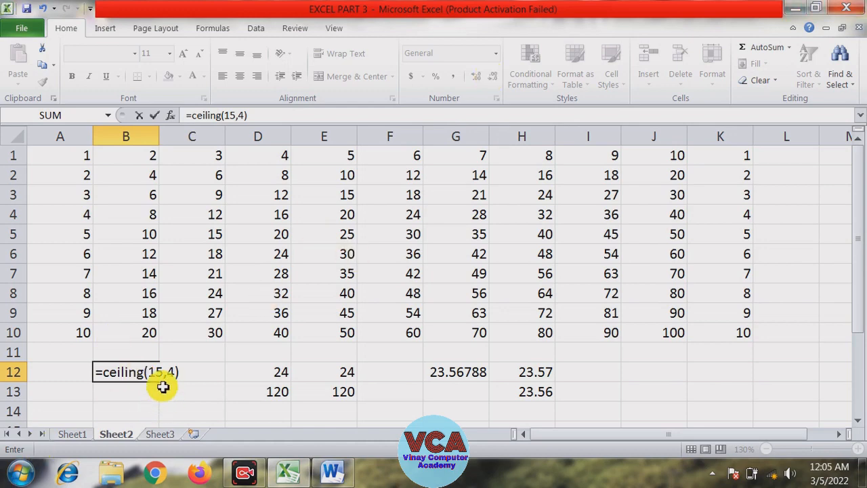
double_click(152, 372)
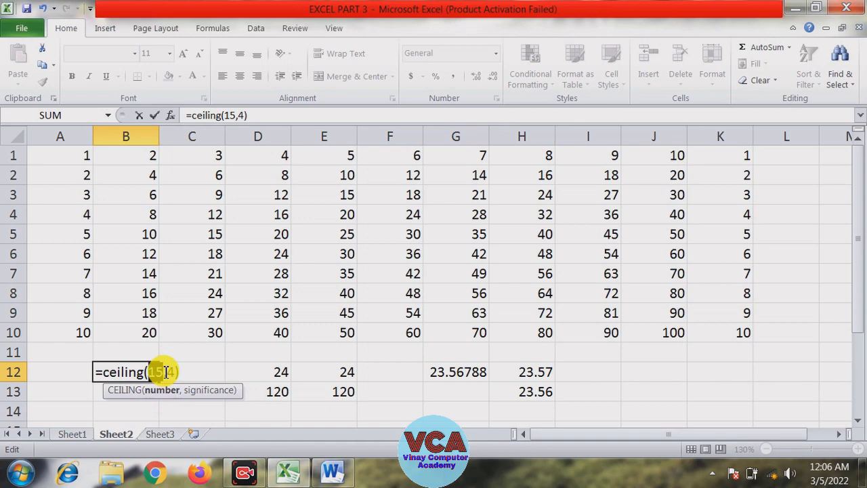
key("Return")
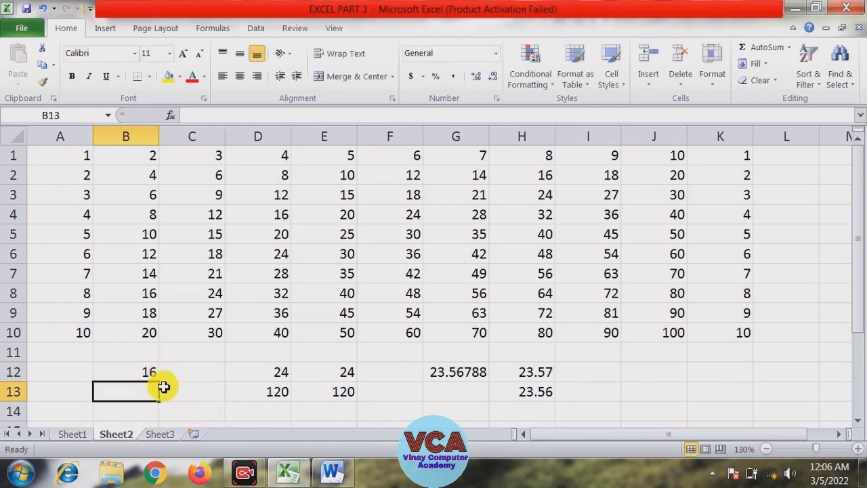
Edit the CEILING formula in B12, changing its number argument to 16 and then to 17
left_click(142, 371)
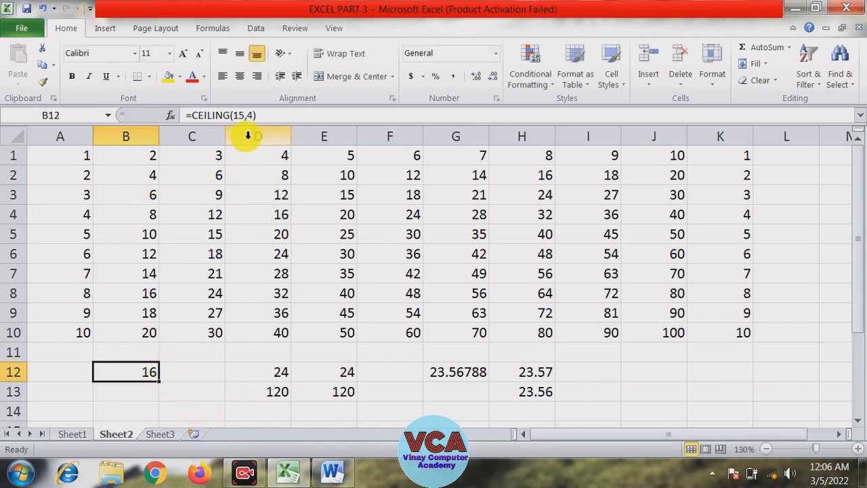
left_click(244, 116)
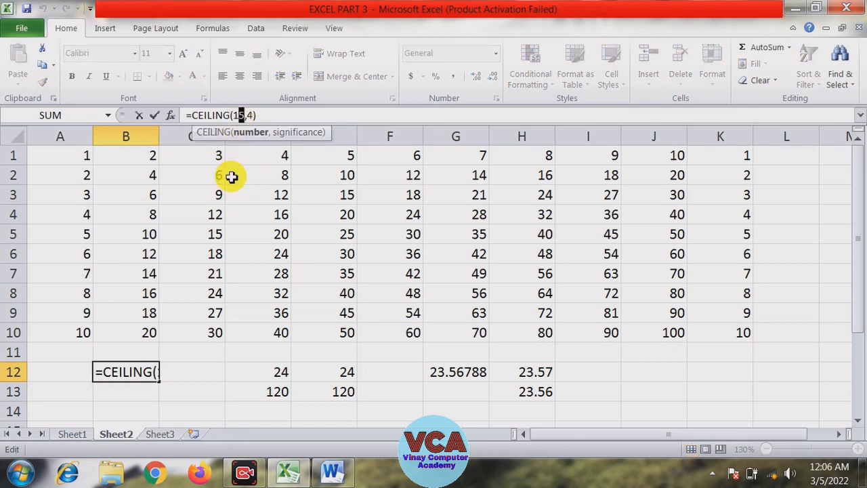
type("6")
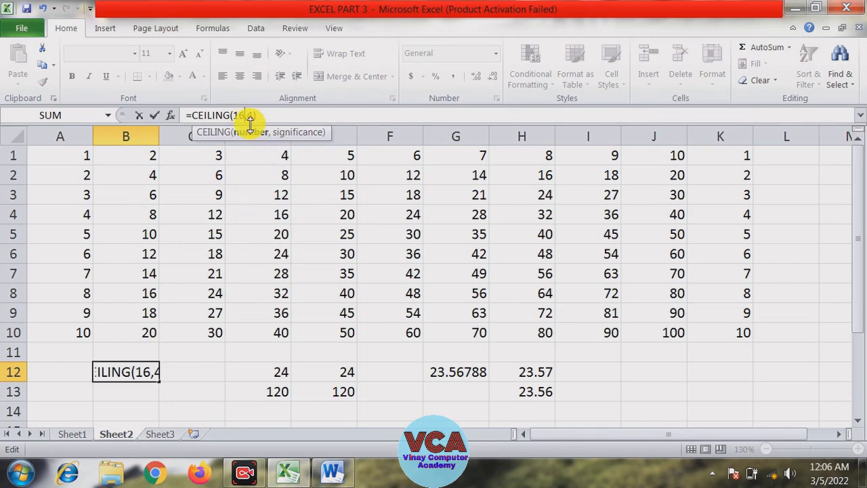
key("Return")
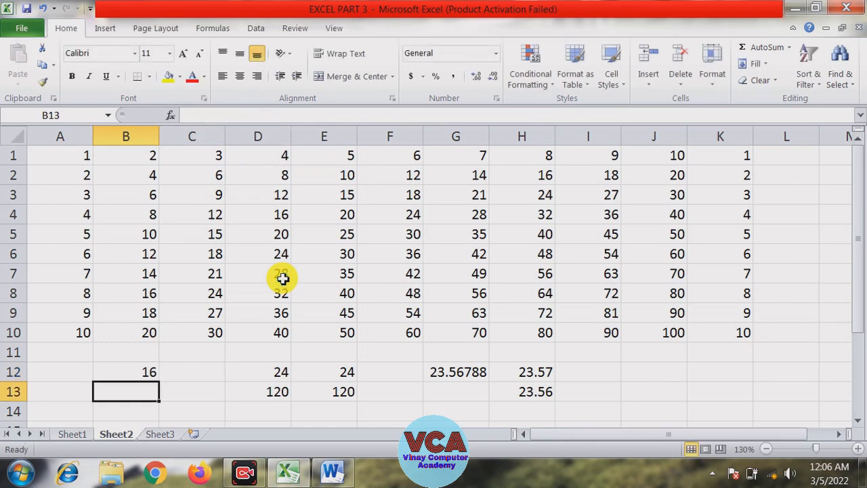
key("Up")
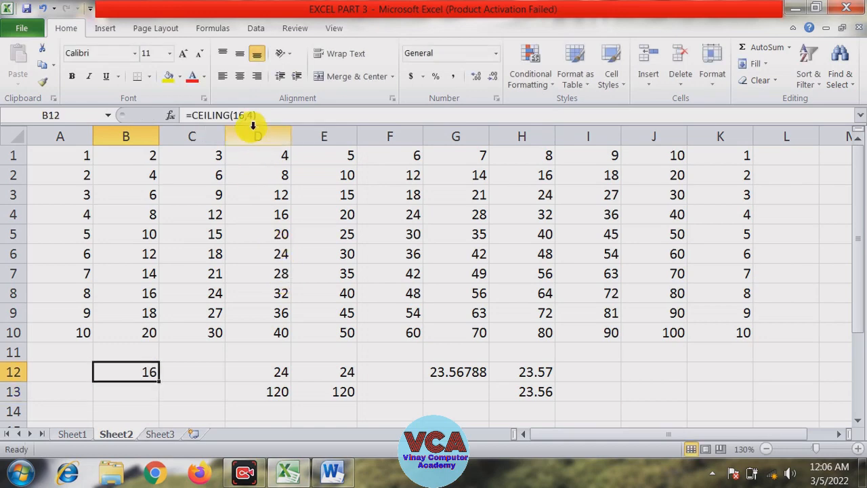
left_click_drag(247, 116, 236, 115)
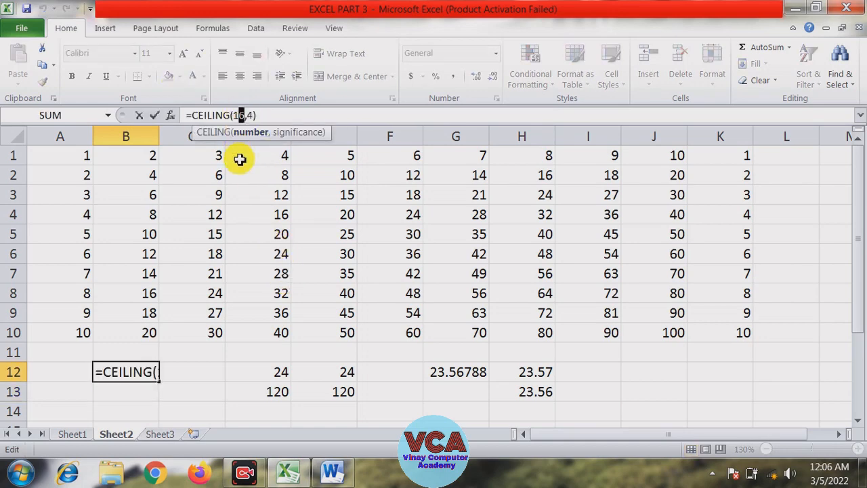
type("7")
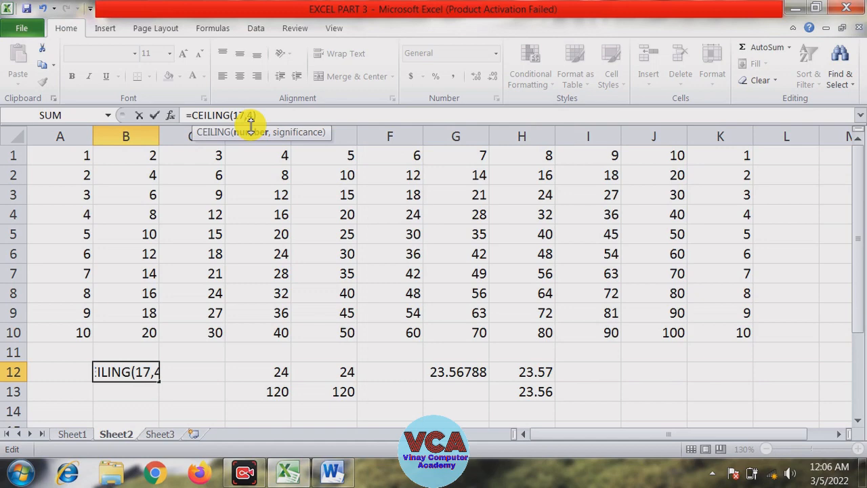
key("Return")
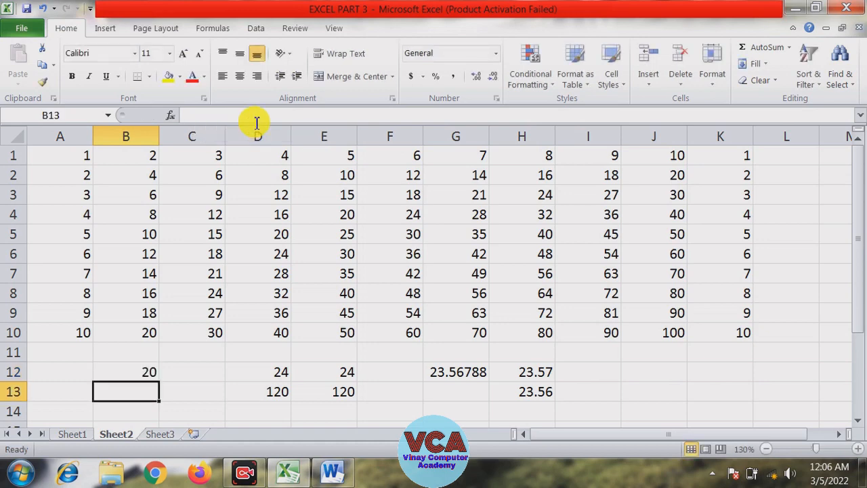
Enter =floor(15,4) in cell C12
left_click(120, 372)
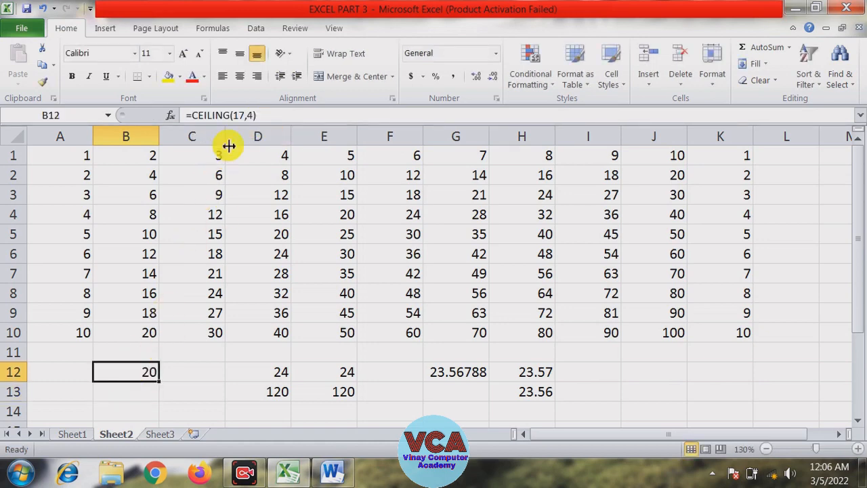
left_click(189, 387)
left_click(183, 373)
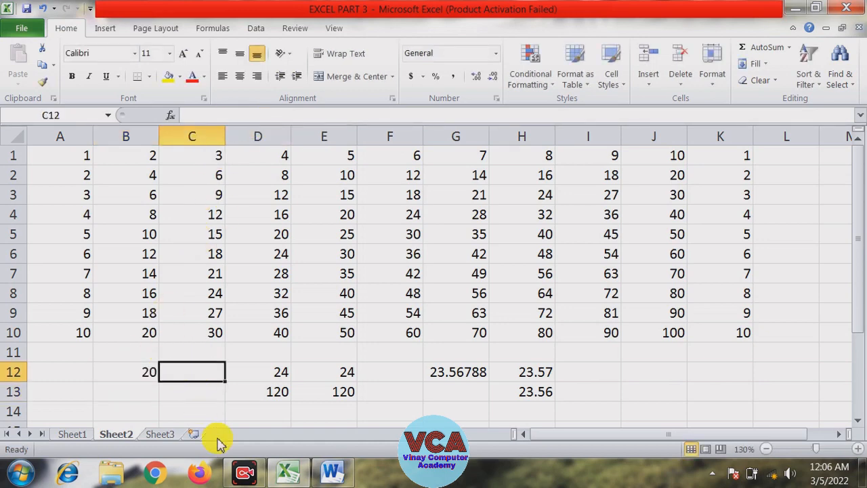
type("=")
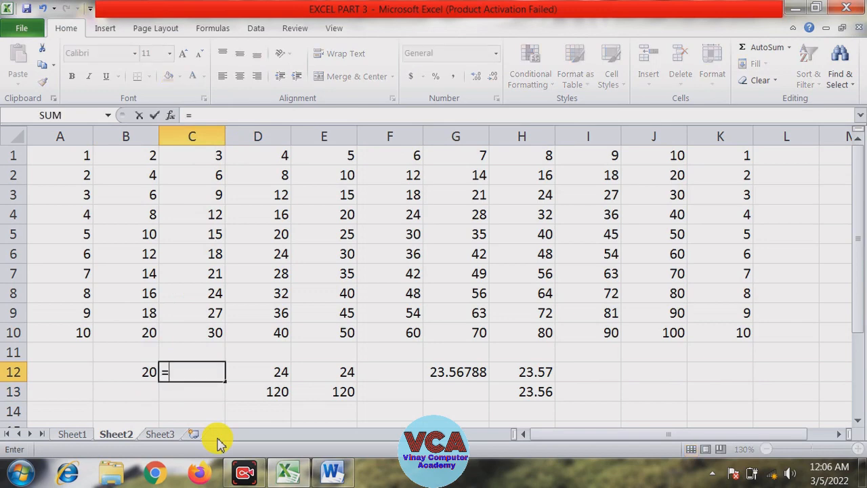
type("floor")
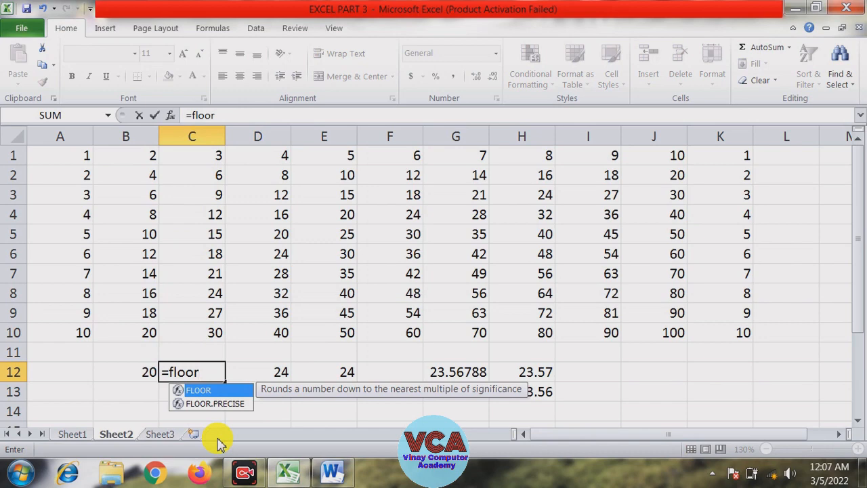
type("(15")
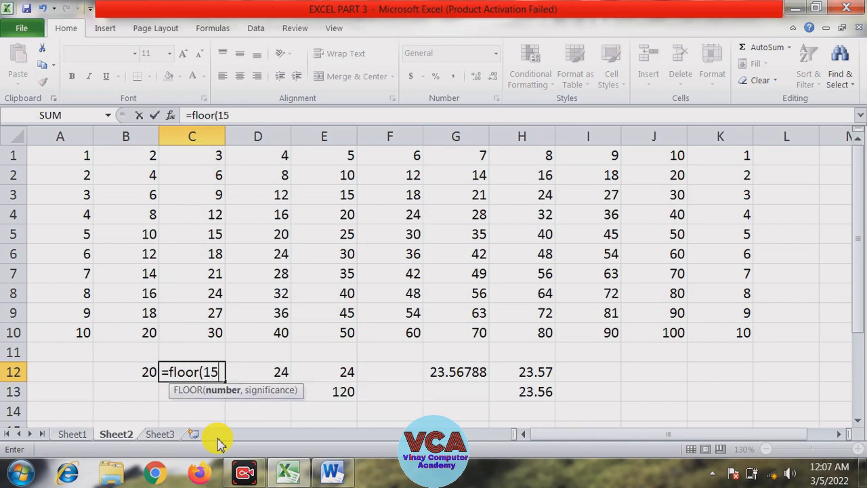
type(",4)")
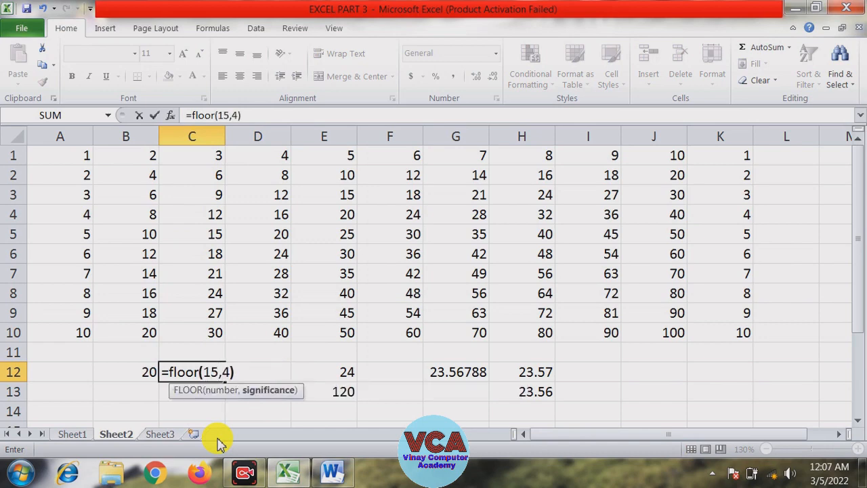
left_click(224, 372)
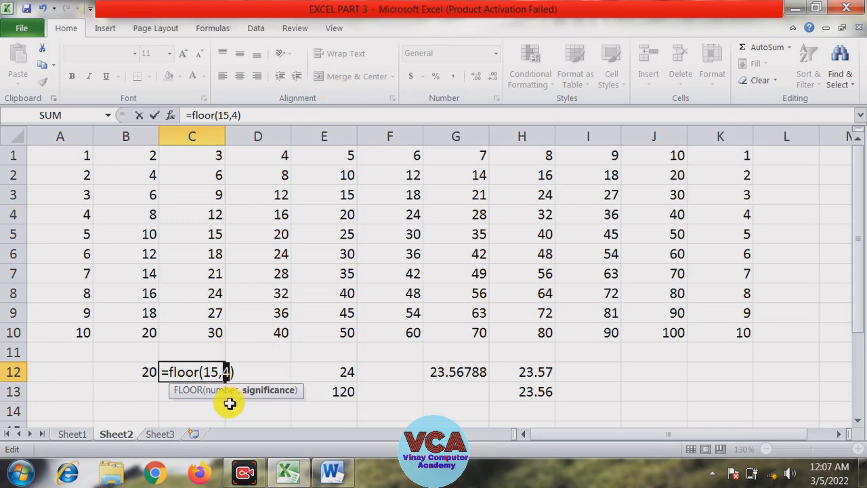
double_click(230, 373)
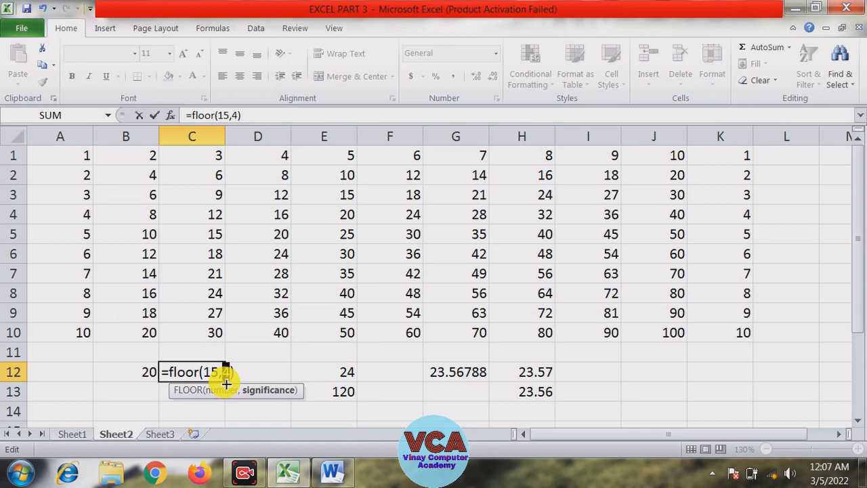
key("Return")
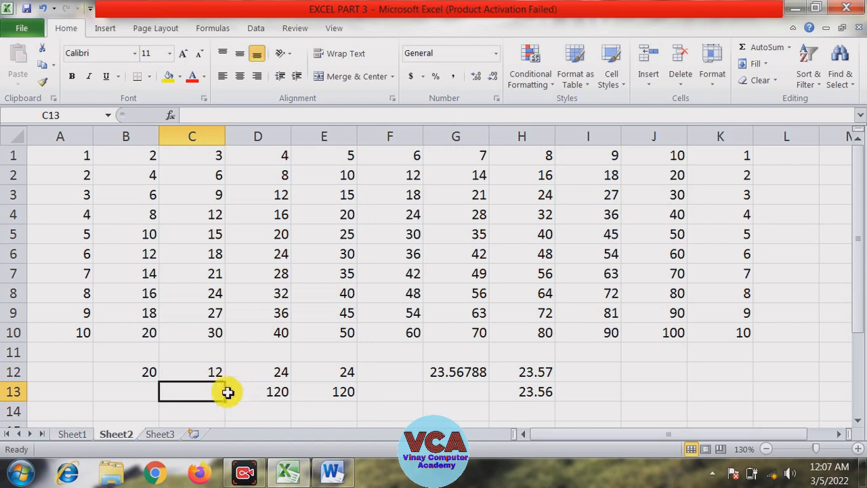
Change the number argument of the FLOOR formula in C12 to 16
left_click(223, 374)
left_click_drag(235, 118, 239, 119)
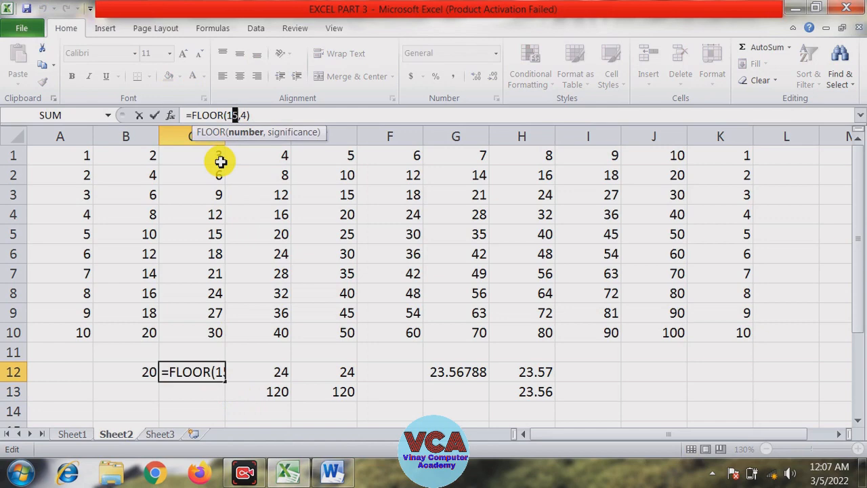
type("6")
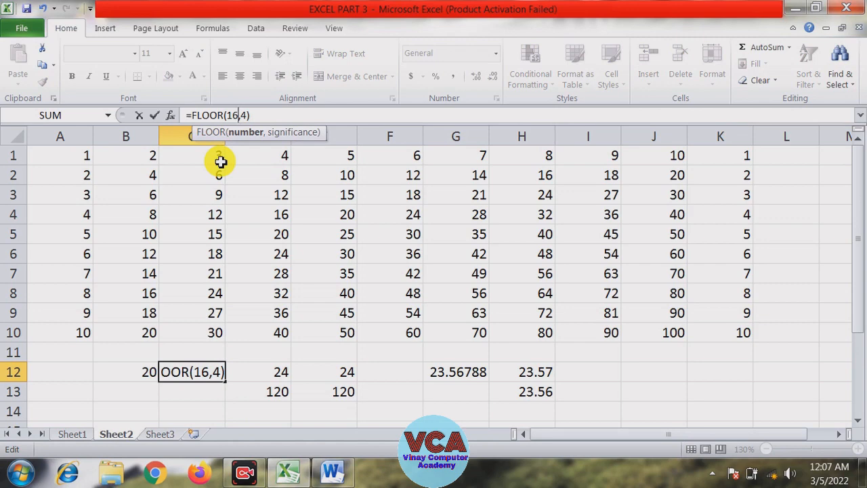
key("Return")
key("Up")
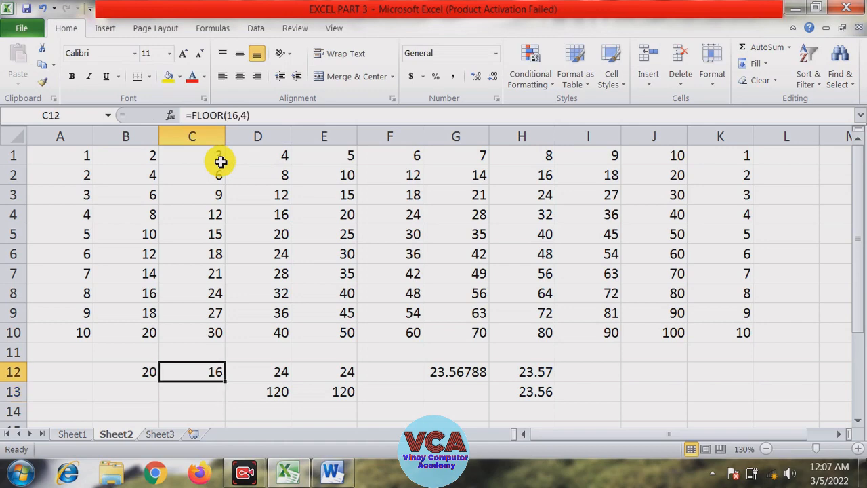
Set the FLOOR formula's number argument in C12 back to 15
left_click(238, 117)
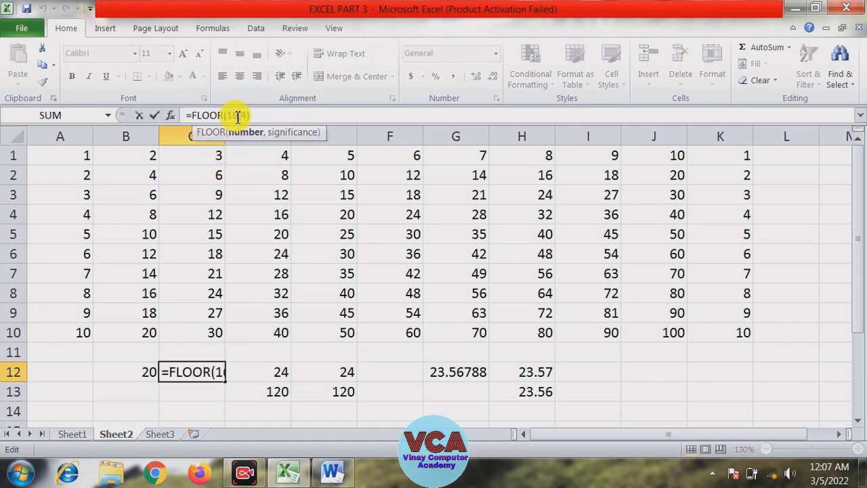
key("BackSpace")
type("5")
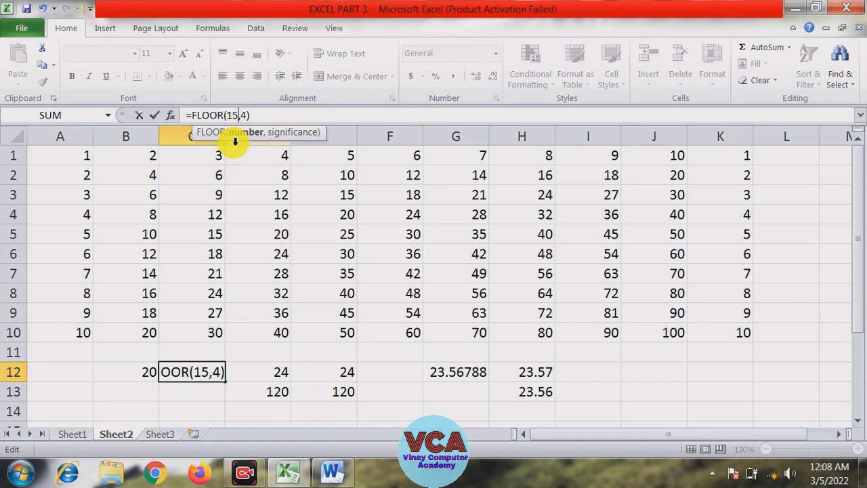
key("Return")
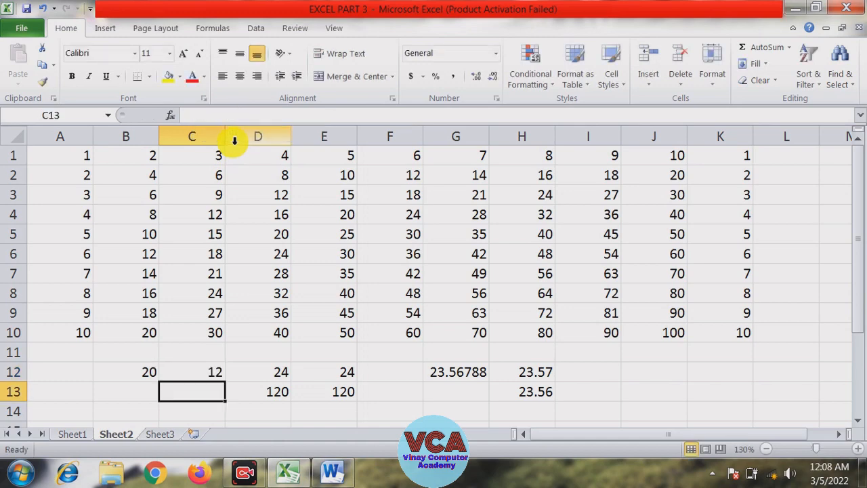
Review the list of function names on Sheet1, then return to Sheet2
left_click(71, 434)
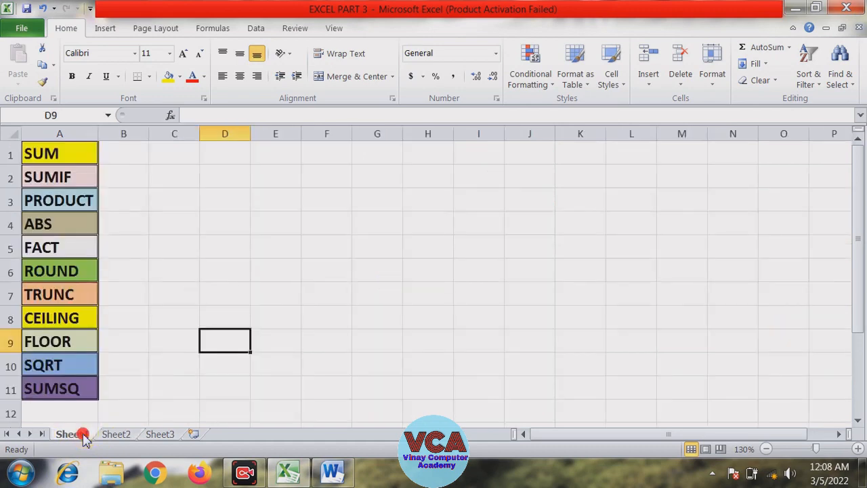
left_click(61, 312)
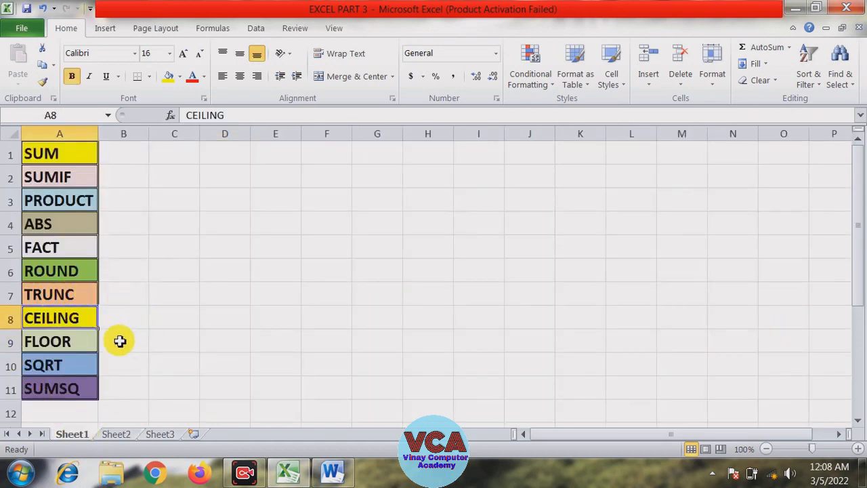
left_click(56, 342)
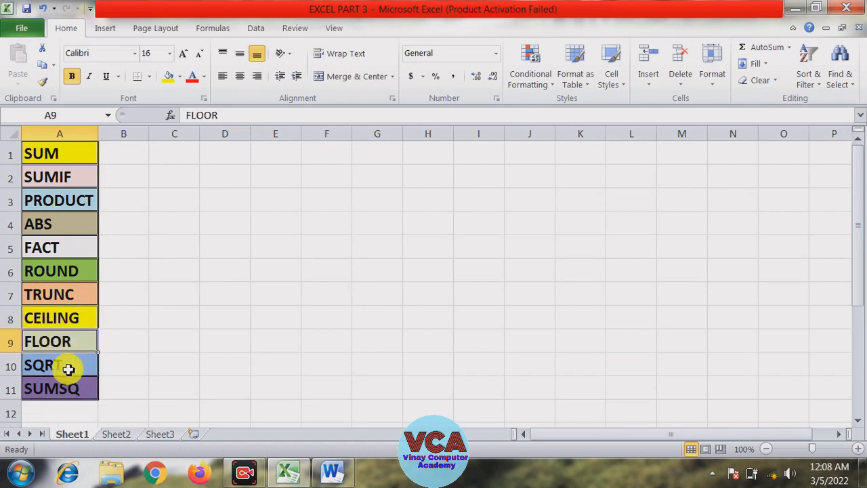
left_click(48, 369)
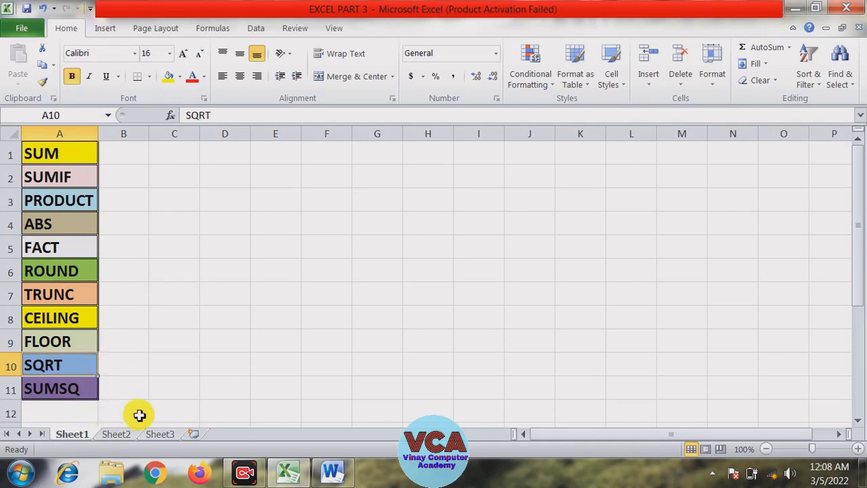
left_click(115, 433)
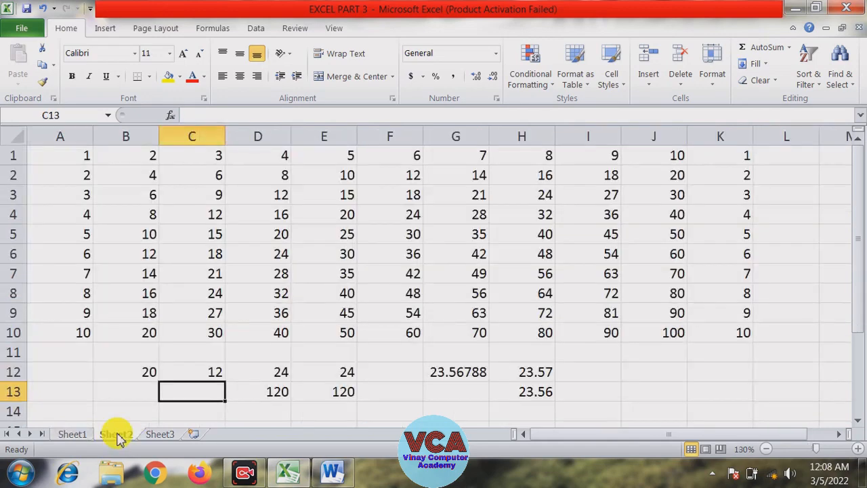
Enter the formula =sqrt(25) in cell J12
left_click(661, 386)
left_click(662, 371)
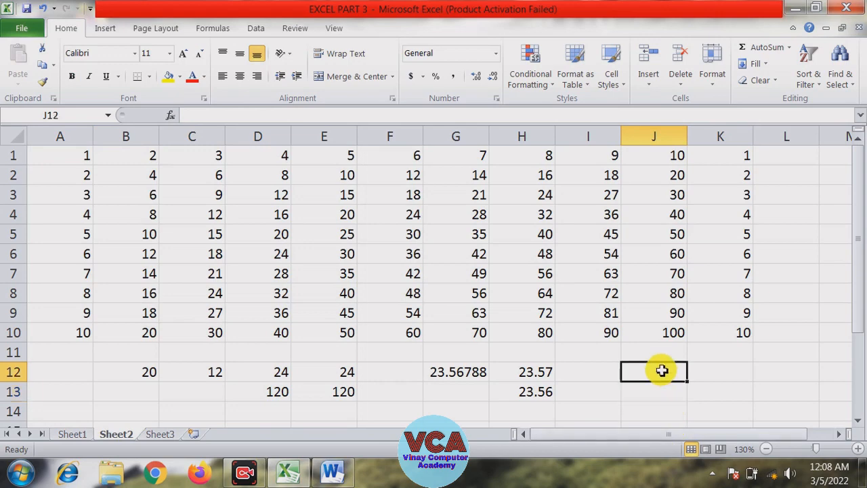
type("=dw")
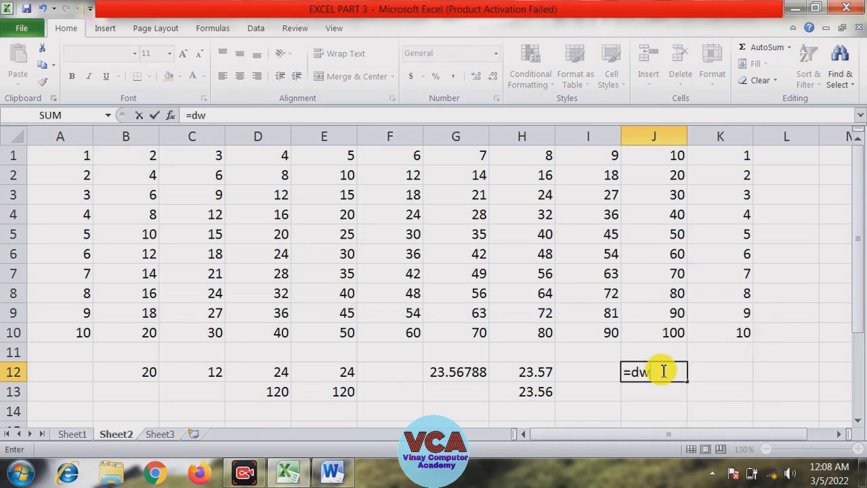
key("BackSpace")
key("BackSpace")
type("sq")
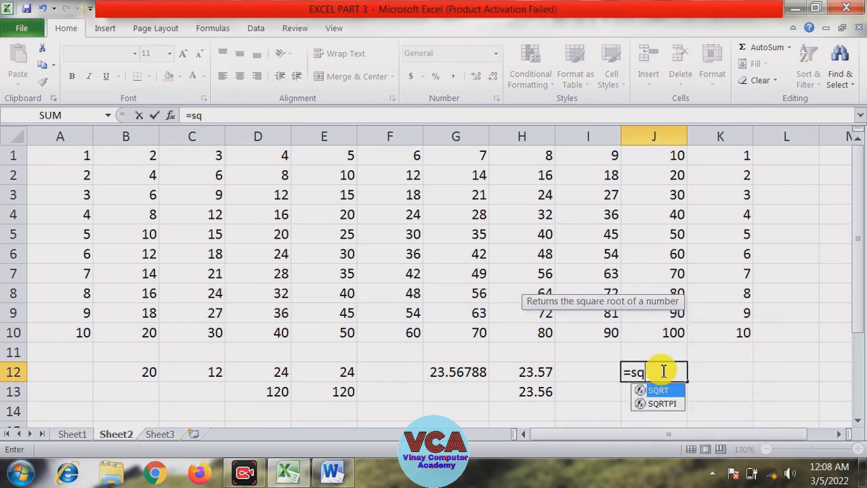
type("rt(")
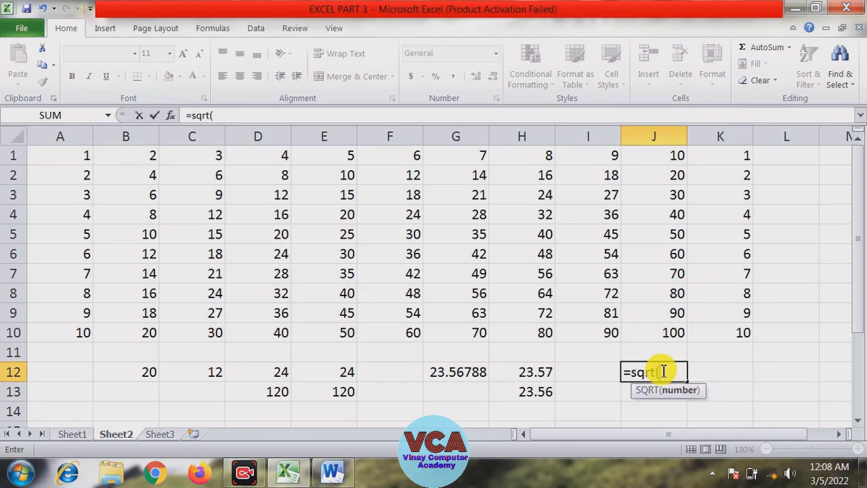
type("25")
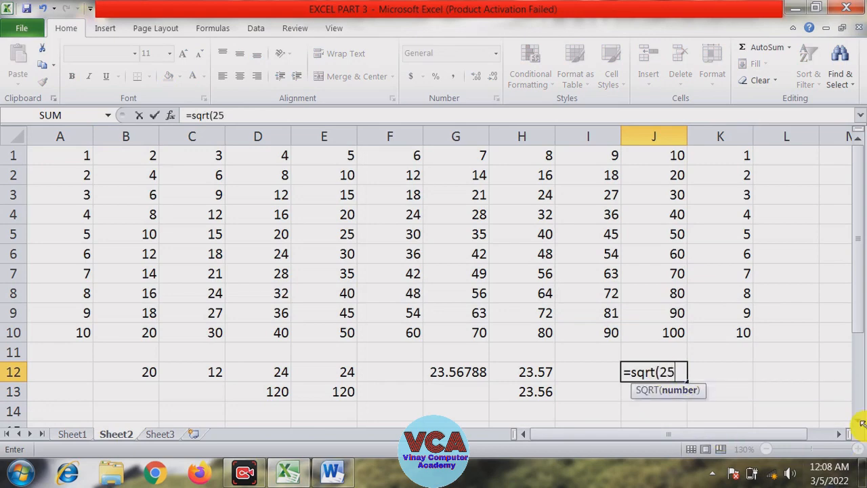
type(")")
key("Return")
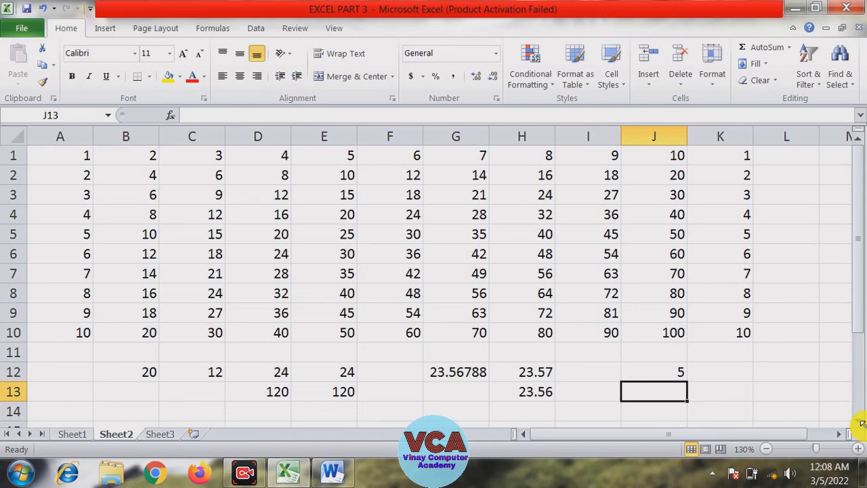
Enter the formula =sqrt(144) in cell J13
type("=sq")
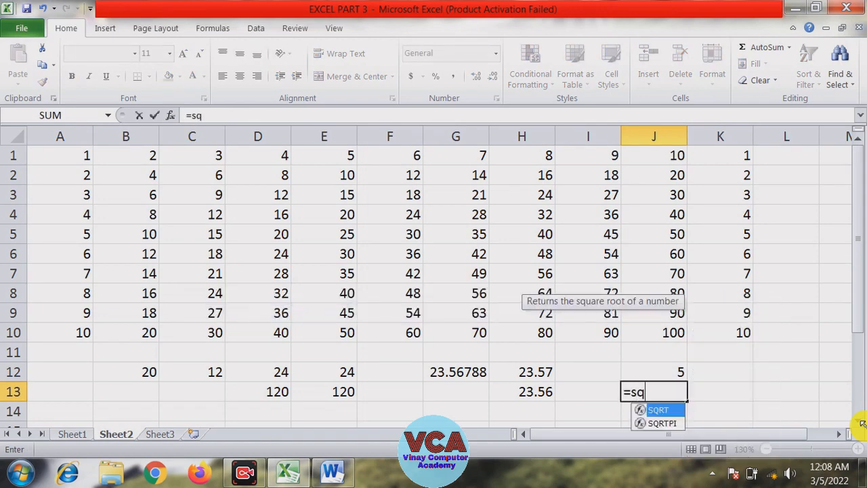
type("rt(")
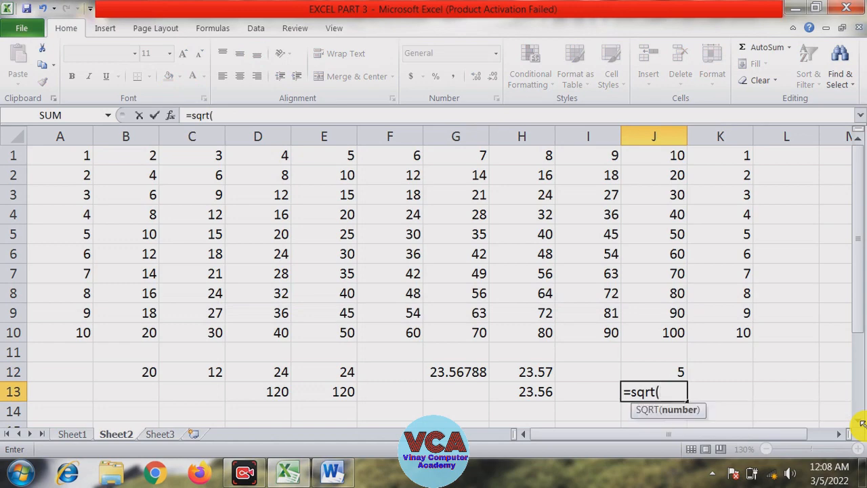
type("144)")
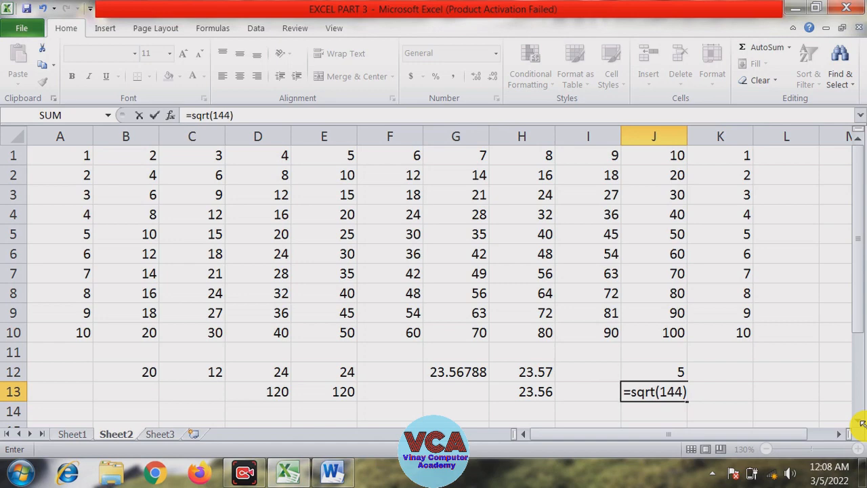
key("Return")
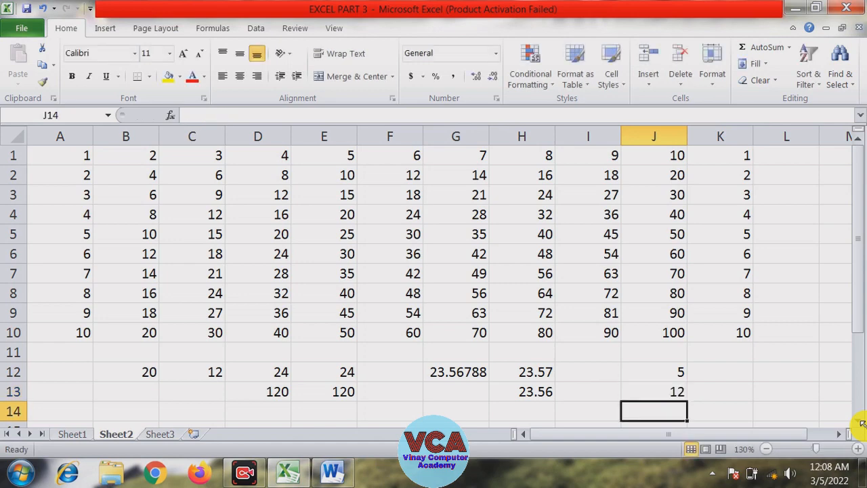
Enter the formula =sqrt(256) in cell K13
key("Right")
key("Left")
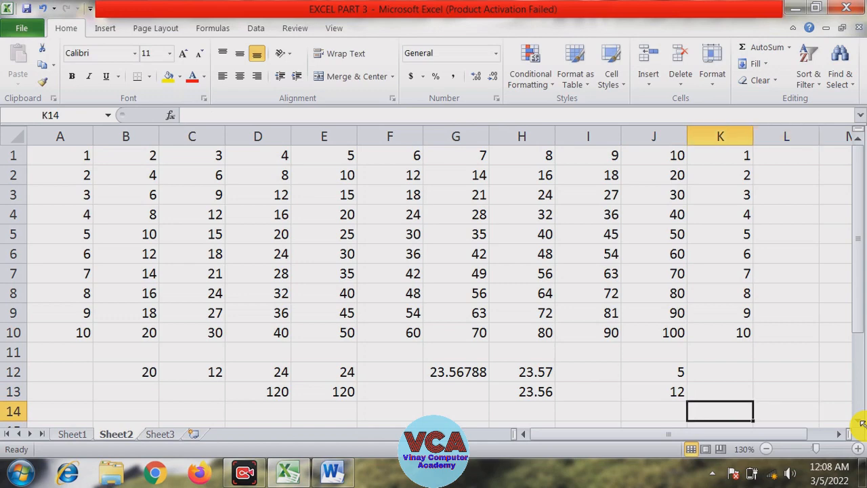
key("Up")
type("=sq")
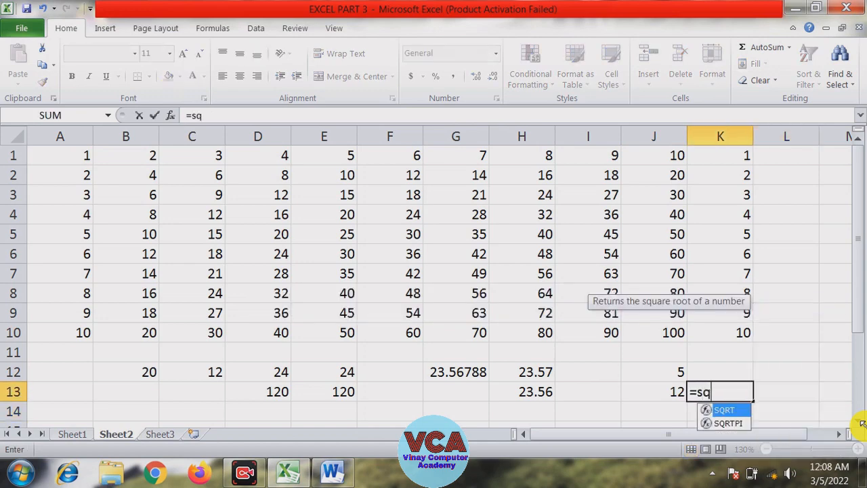
type("rt(")
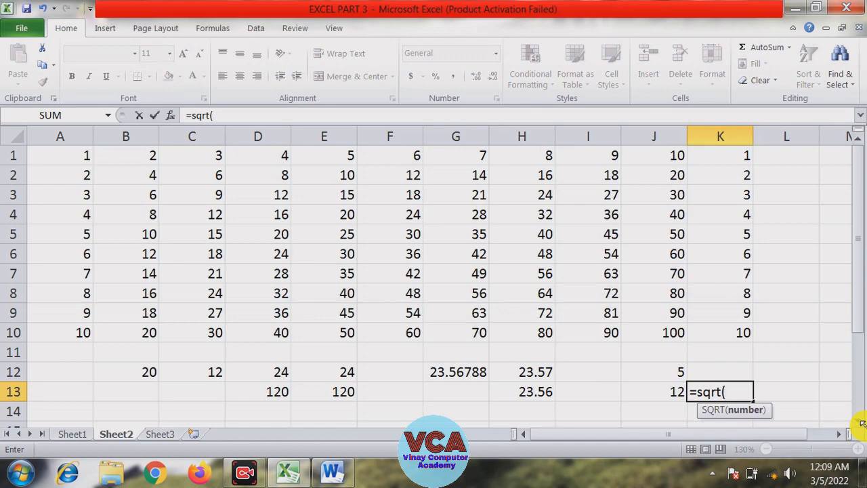
type("256)")
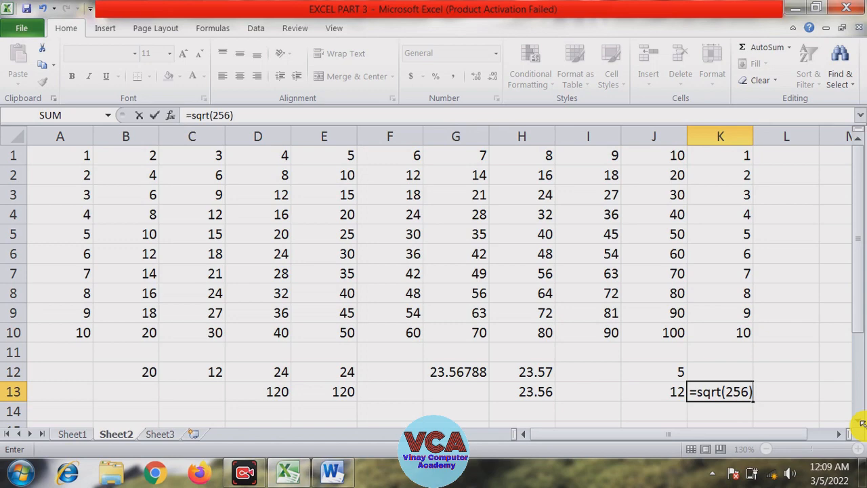
key("Return")
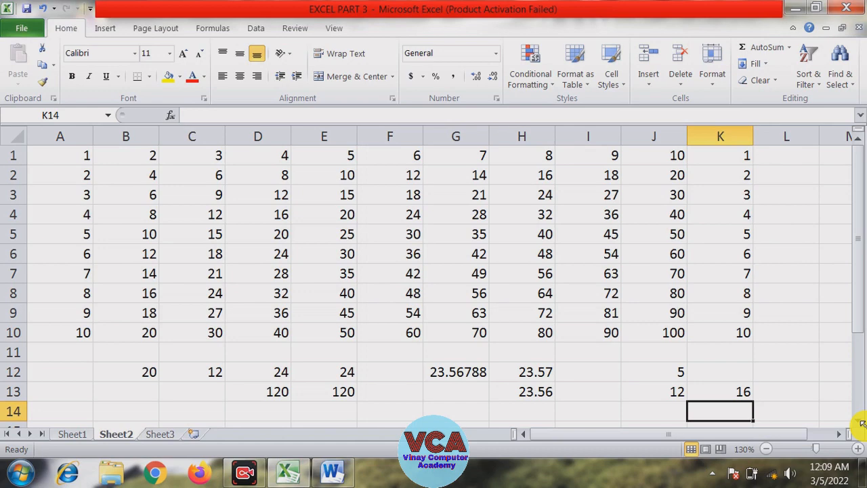
Check the Word notes document and the SUMSQ entry on Sheet1, then return to Sheet2
left_click(290, 471)
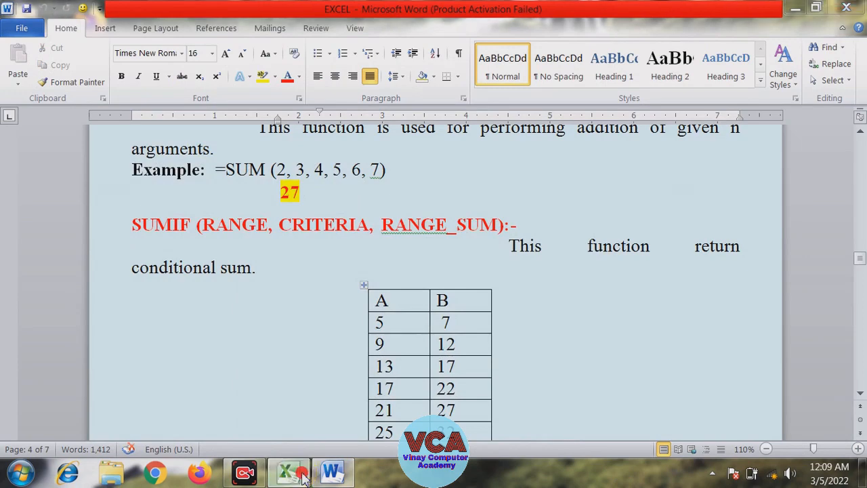
left_click(290, 471)
left_click(80, 434)
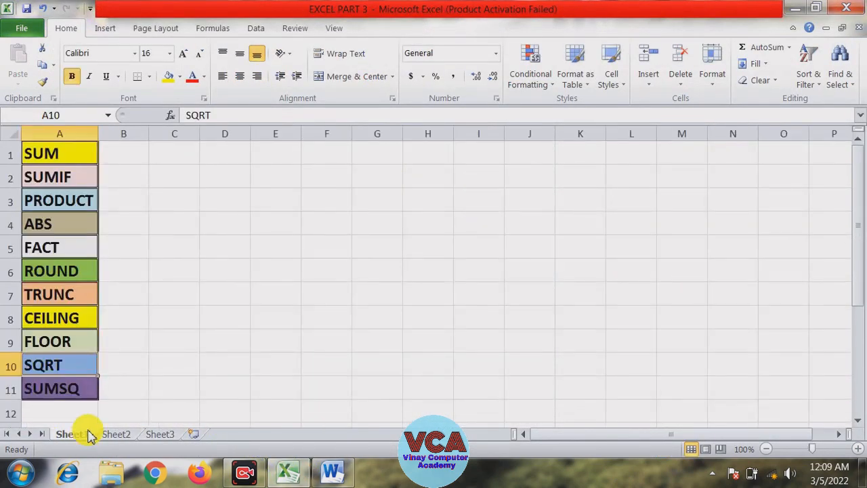
left_click(60, 408)
left_click(58, 392)
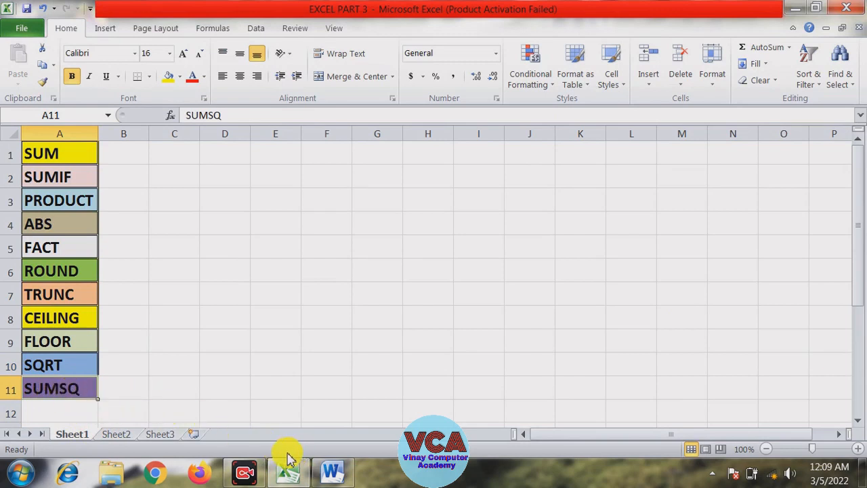
left_click(289, 476)
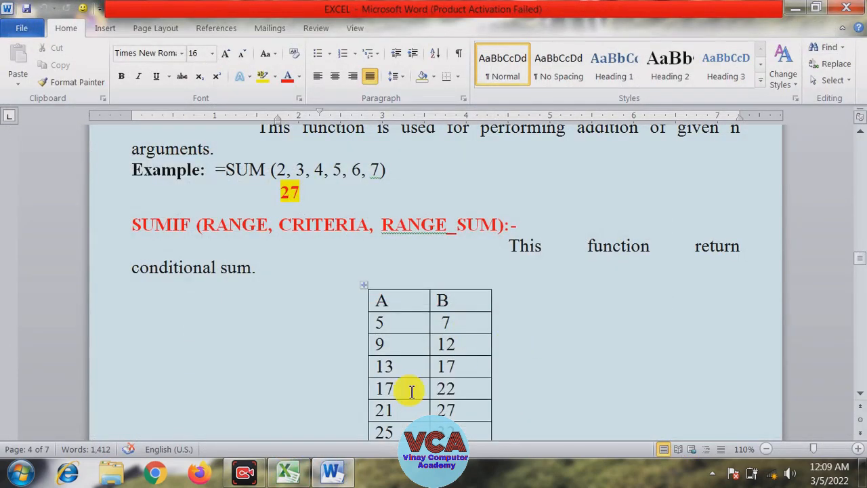
left_click(290, 471)
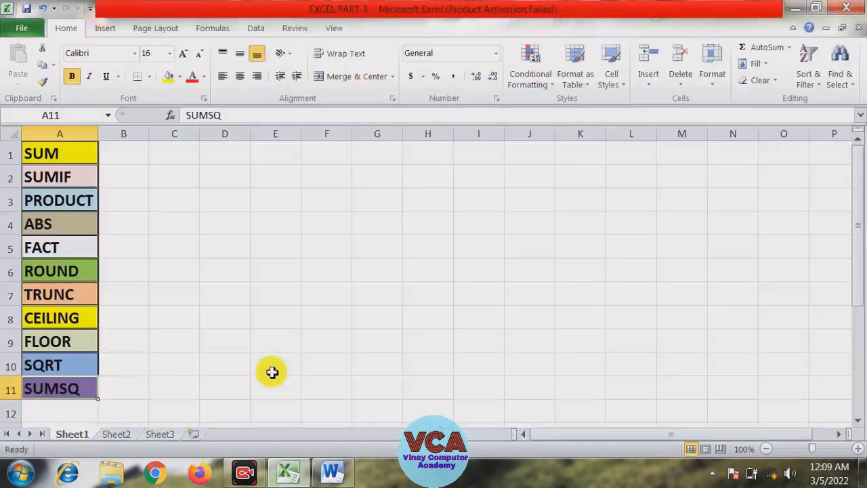
left_click(126, 435)
Clear the contents of the range B12:E13
left_click(380, 373)
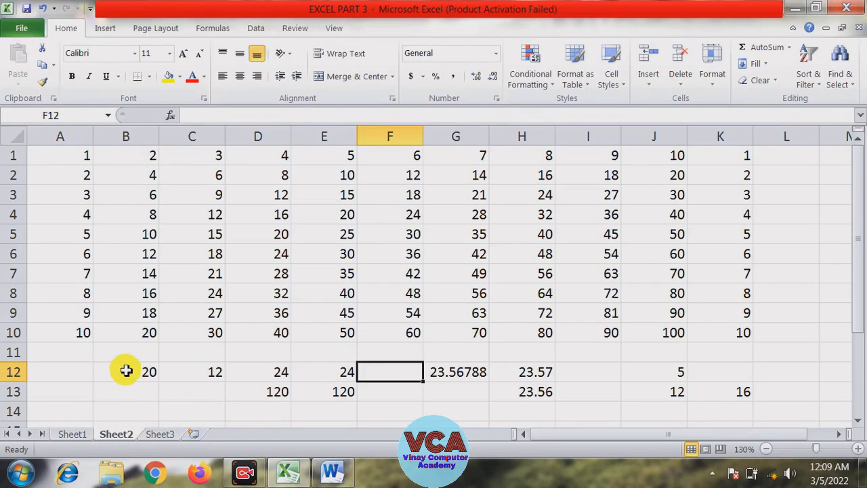
left_click_drag(124, 372, 314, 400)
key("Delete")
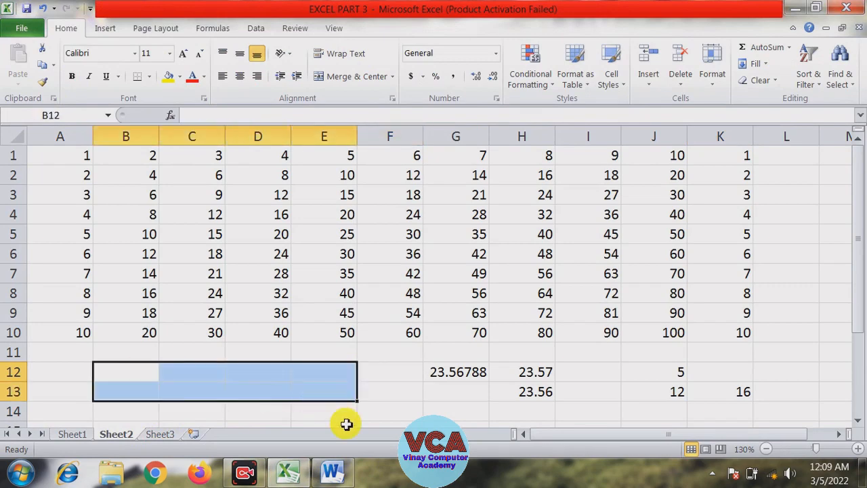
Enter the values 2, 3 and 4 in cells B12, C12 and D12
left_click(74, 354)
left_click(124, 372)
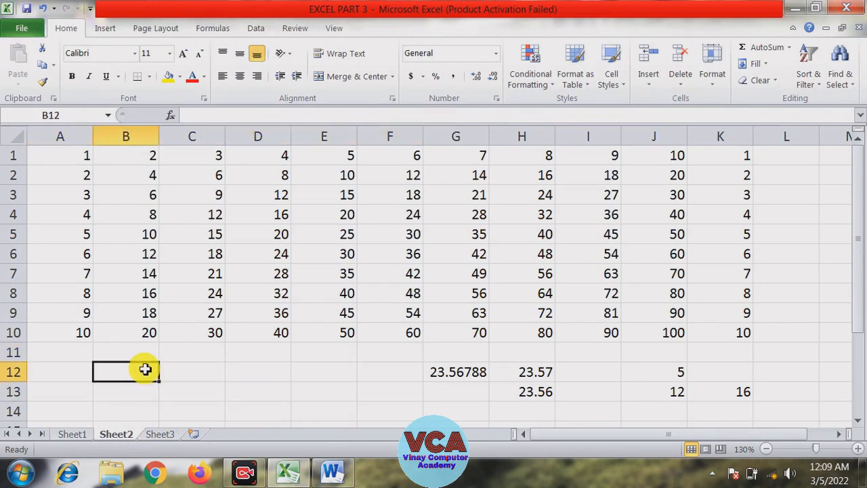
left_click(132, 354)
left_click(140, 378)
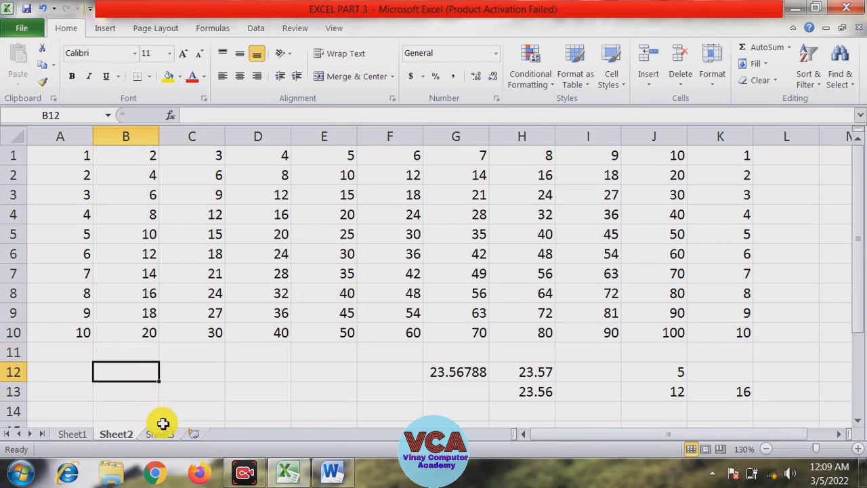
type("2")
key("Tab")
type("3")
key("Tab")
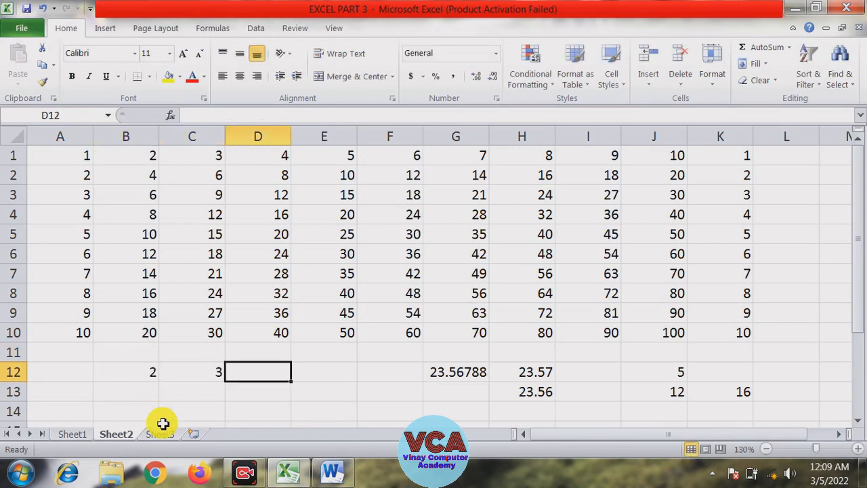
type("4")
left_click(229, 411)
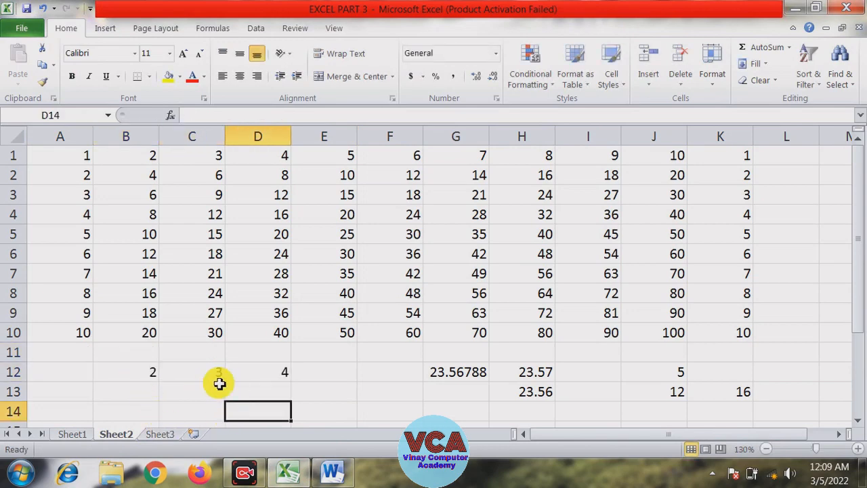
Enter the formula =sumsq(B12:D12) in cell A13
left_click(65, 393)
type("=")
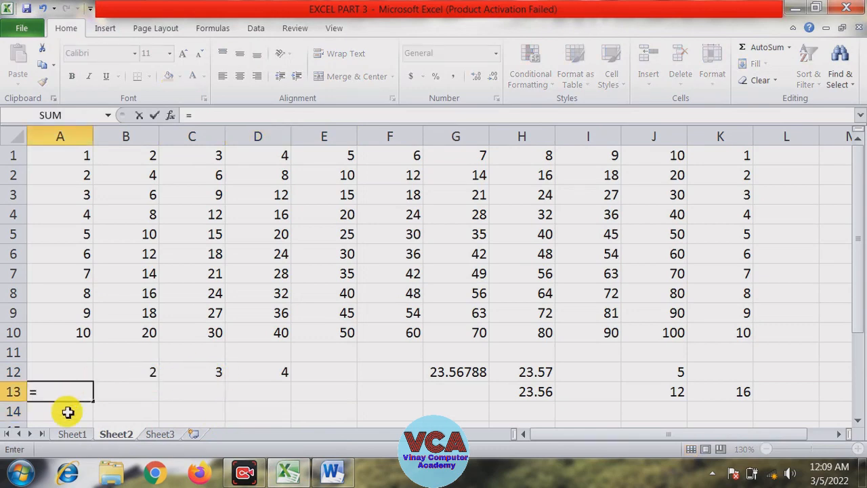
type("sumsq")
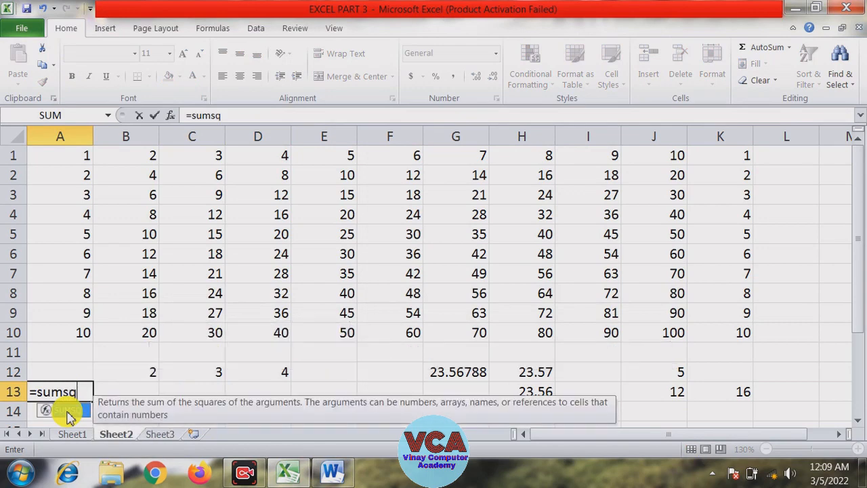
type("(")
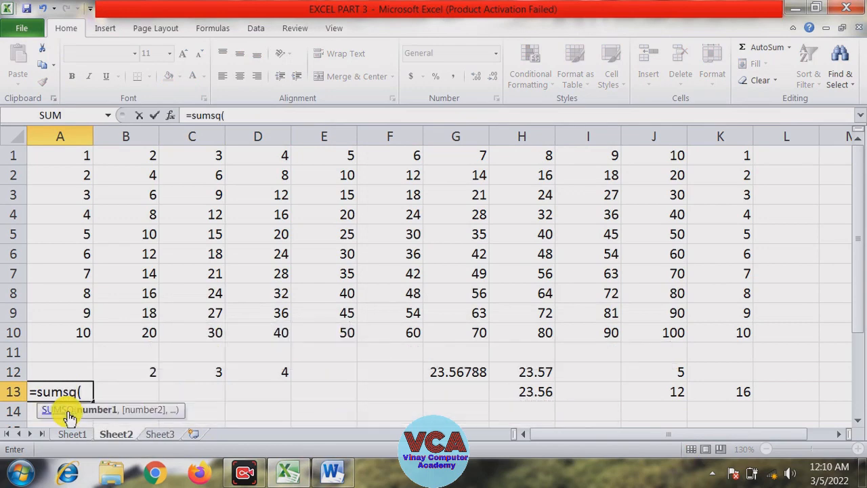
left_click_drag(133, 373, 233, 371)
type(")")
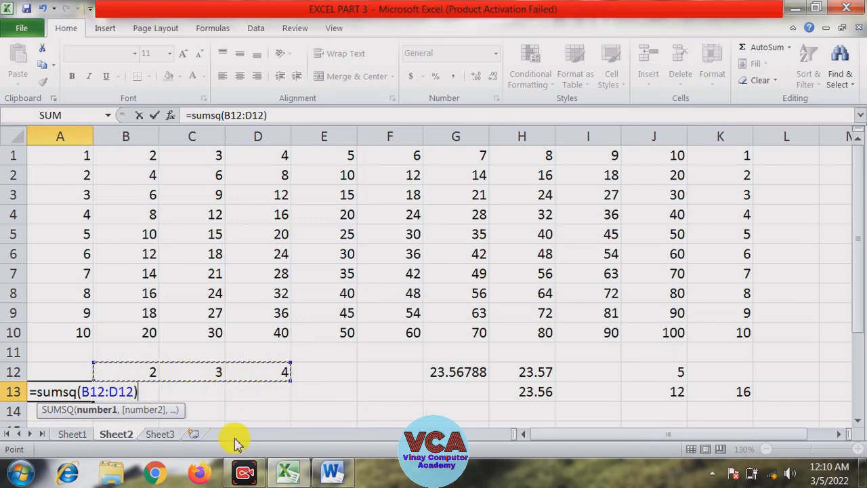
key("Return")
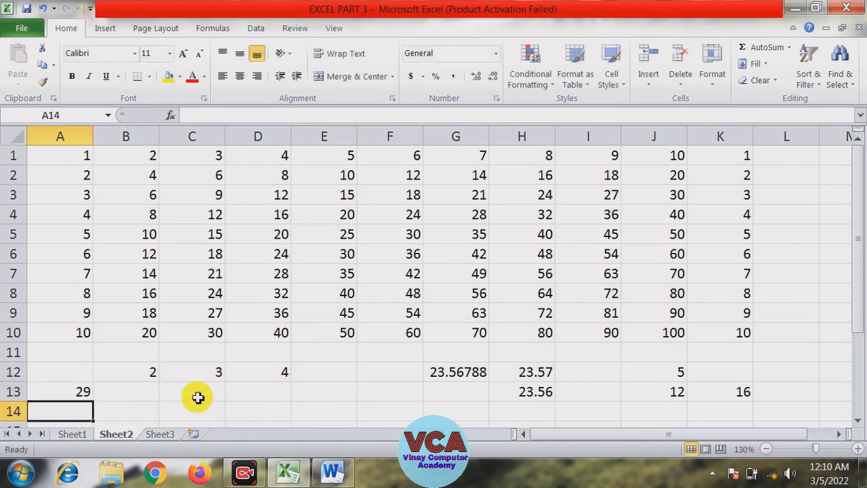
Enter the squares 4, 9 and 16 in cells B13, C13 and D13
left_click(82, 393)
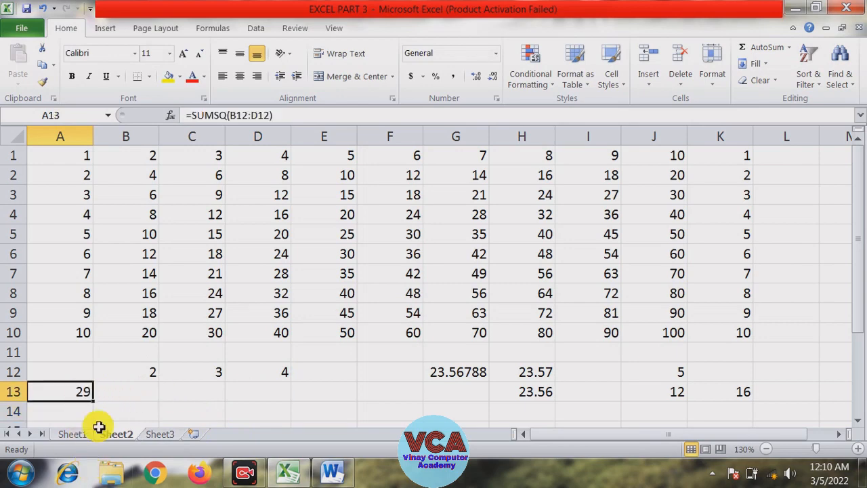
left_click(132, 390)
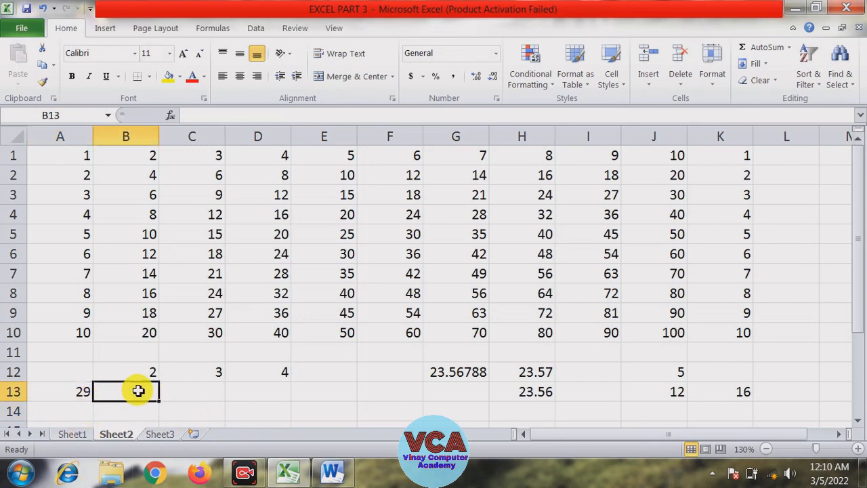
left_click(168, 391)
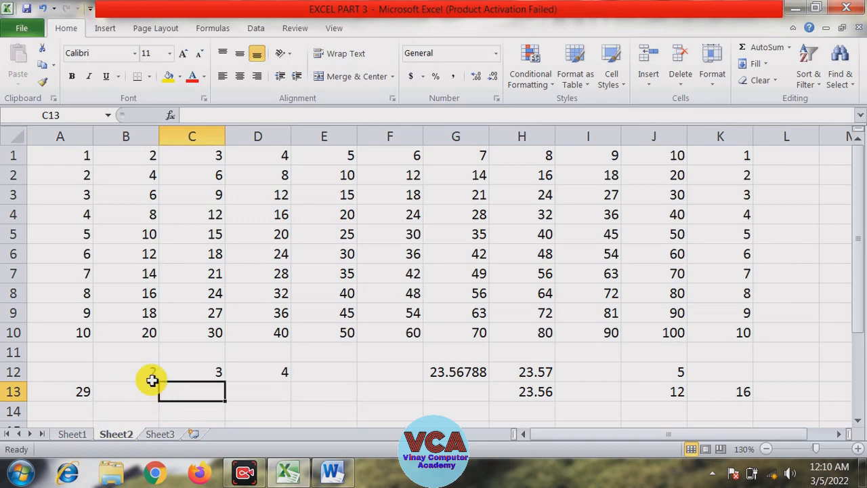
left_click(151, 388)
type("4")
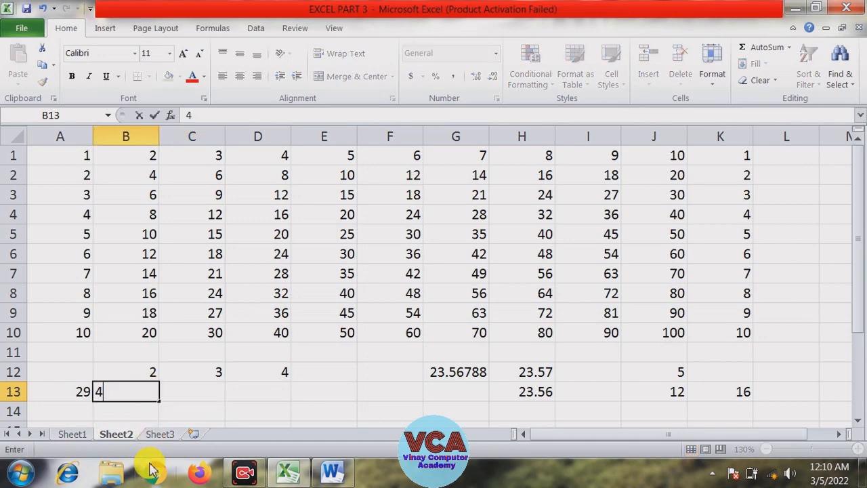
key("Tab")
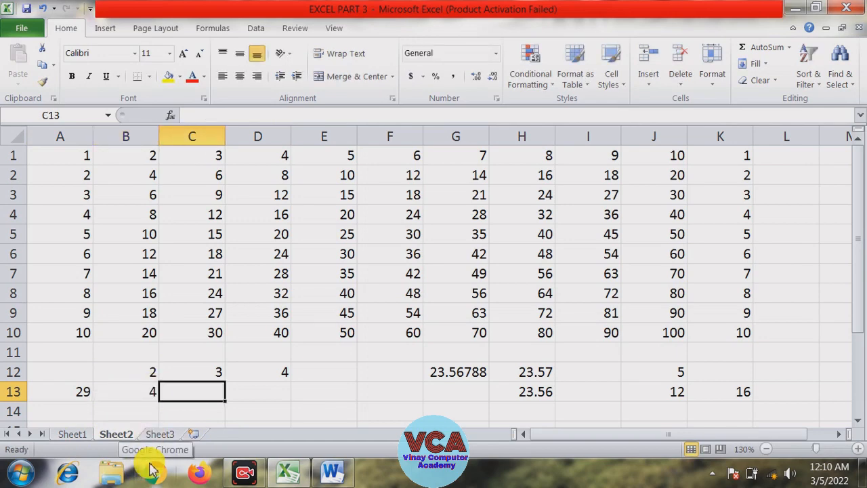
type("9")
key("Tab")
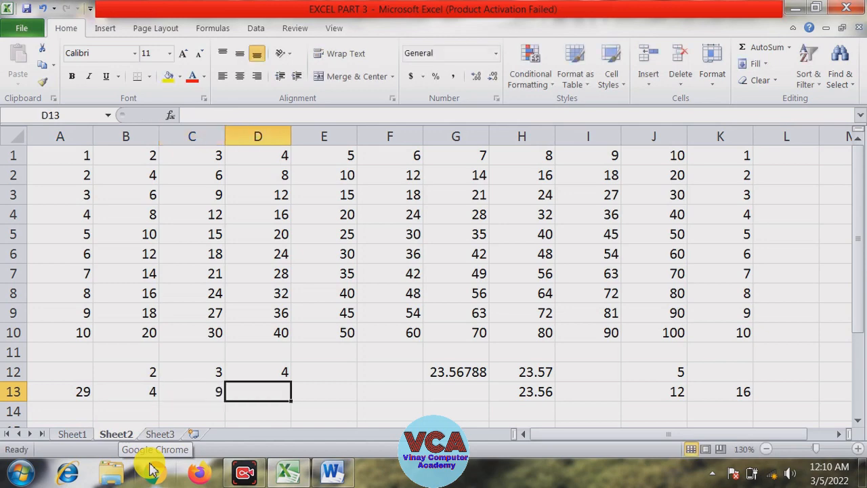
type("1")
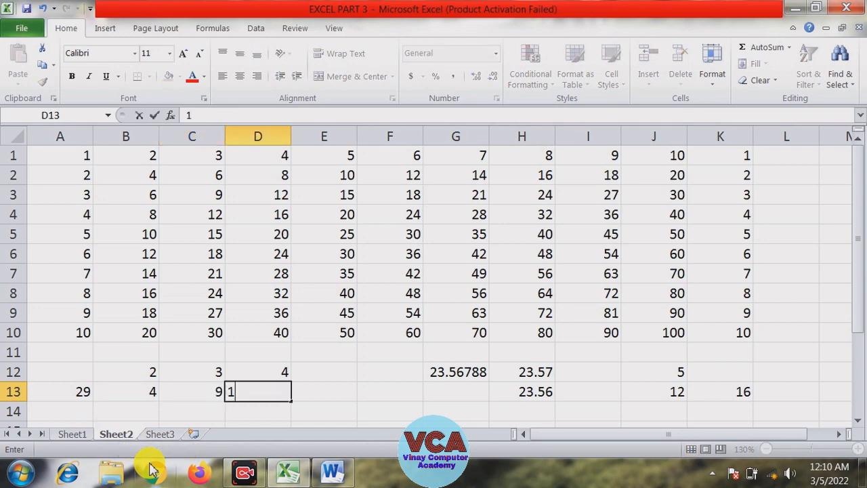
type("6")
left_click(349, 397)
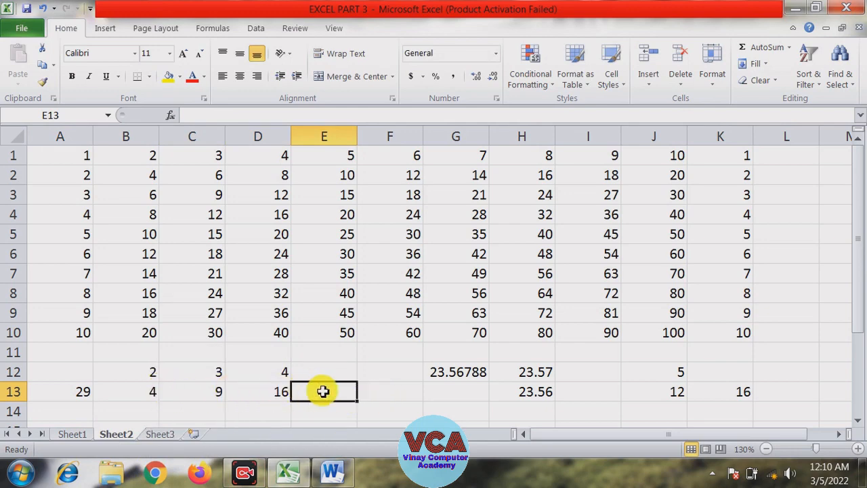
Compare the sum of B13:D13 with the SUMSQ result in A13, then open Sheet1
left_click(281, 391)
left_click_drag(281, 391, 150, 398)
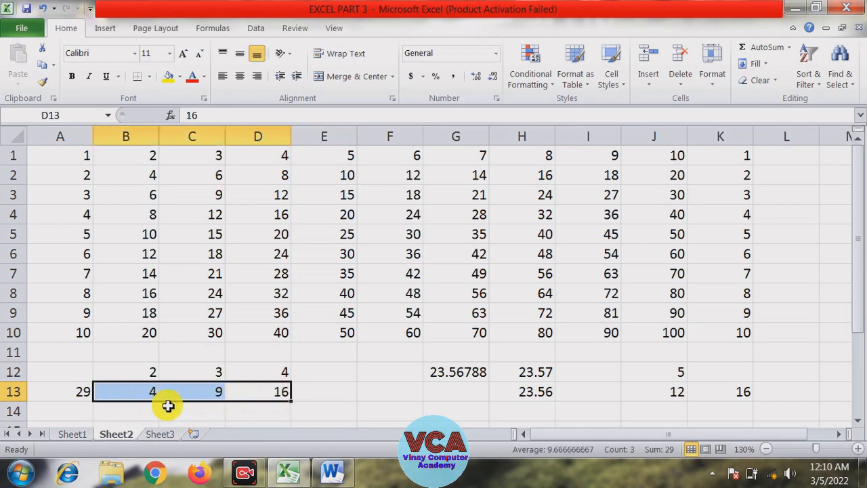
left_click(80, 390)
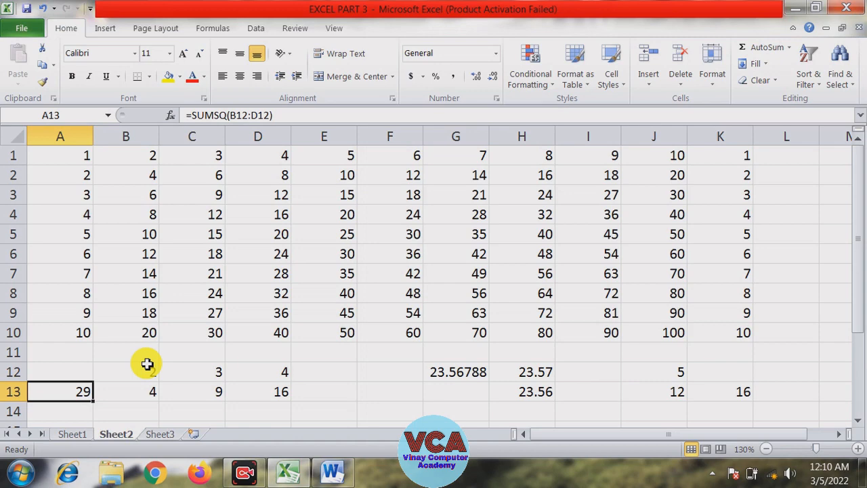
left_click(86, 434)
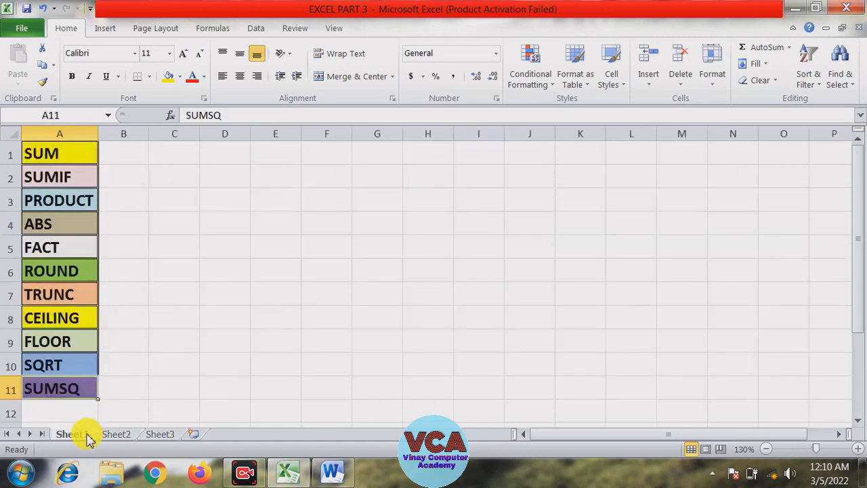